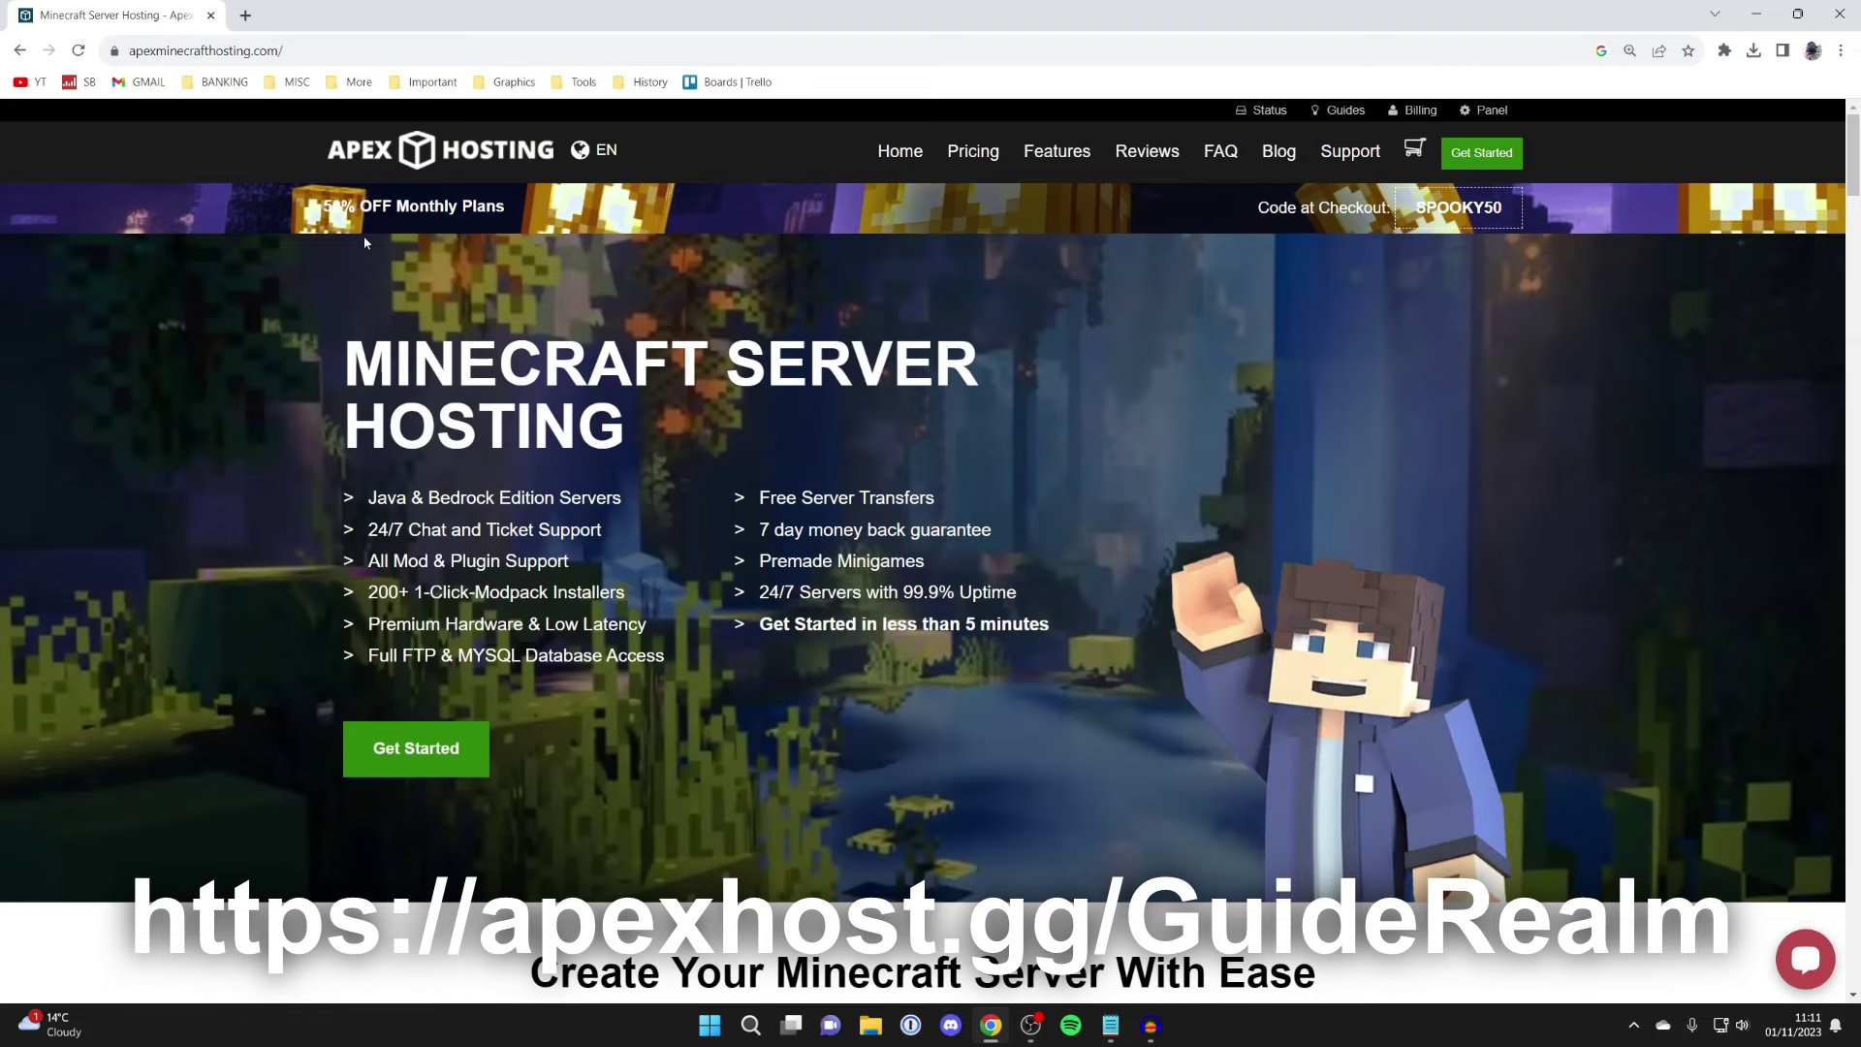
# Step: Open the online GuideRealm server page in the Apex panel, then a new Google tab
pyautogui.scroll(-9, 472, 263)
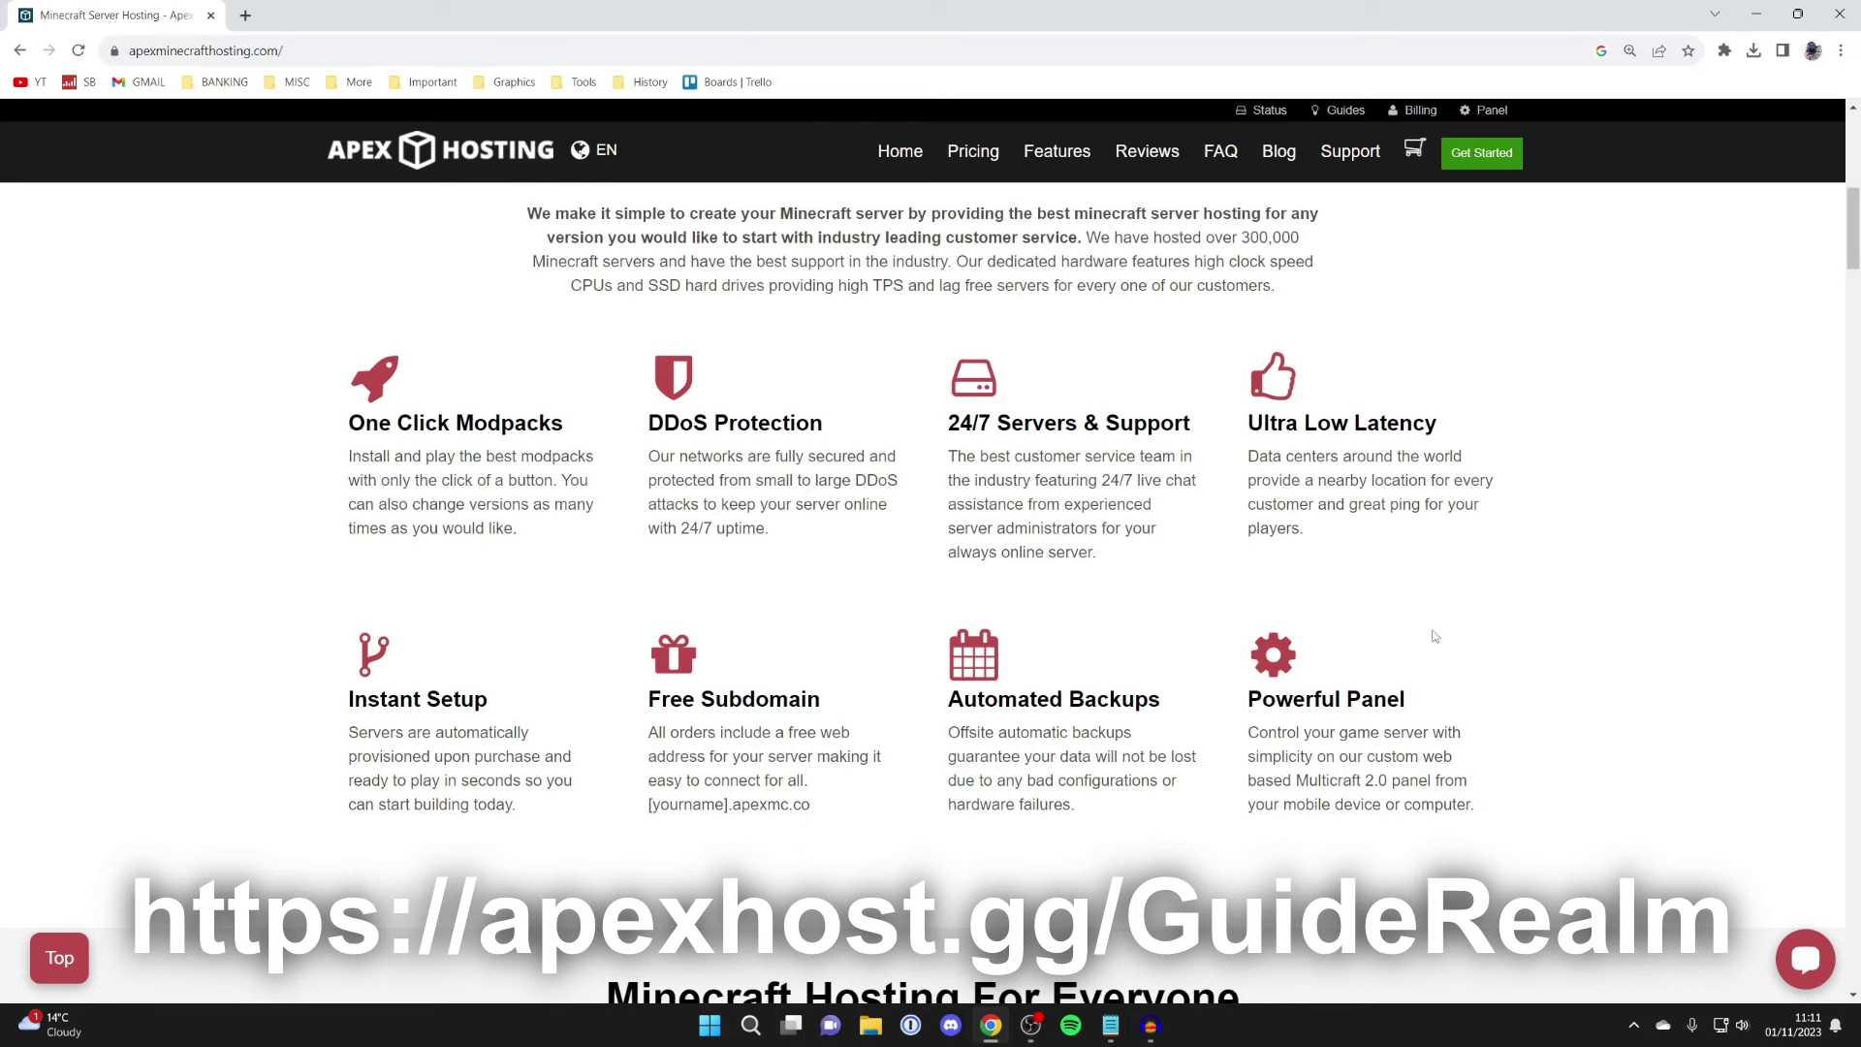
pyautogui.scroll(1, 1138, 625)
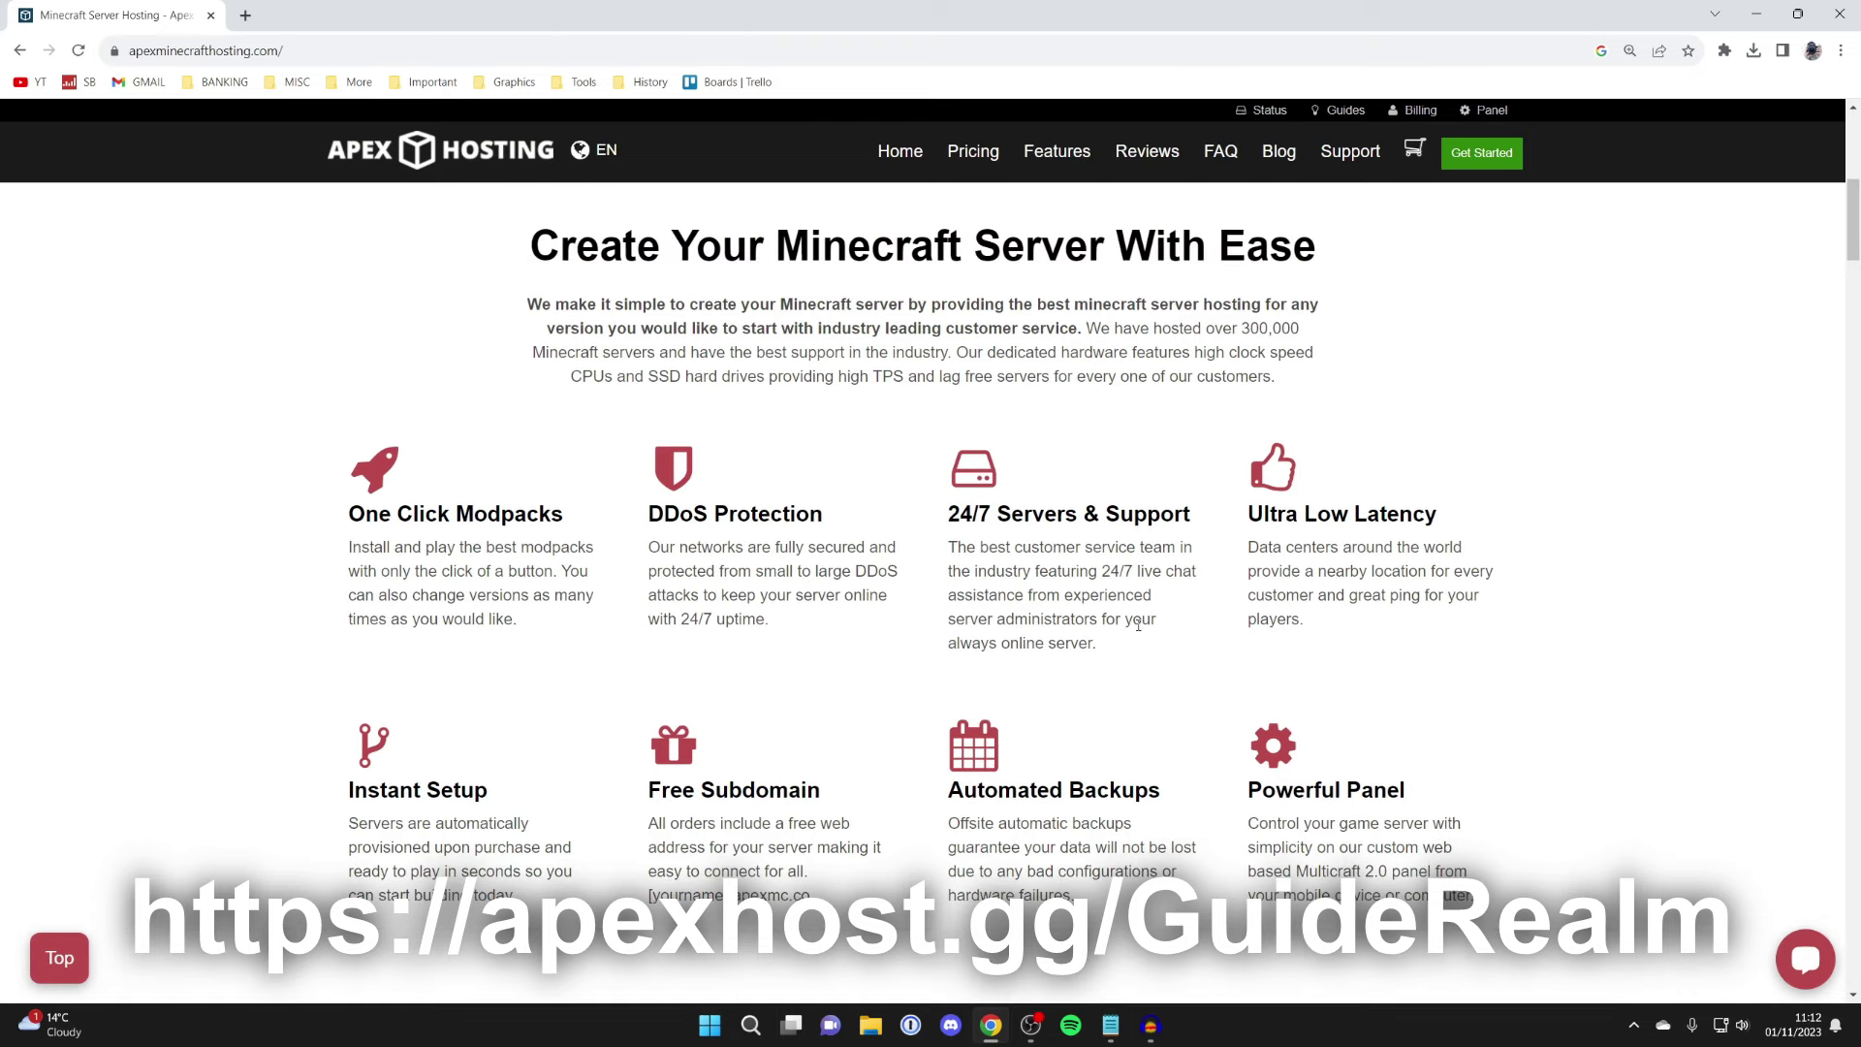
pyautogui.scroll(6, 796, 586)
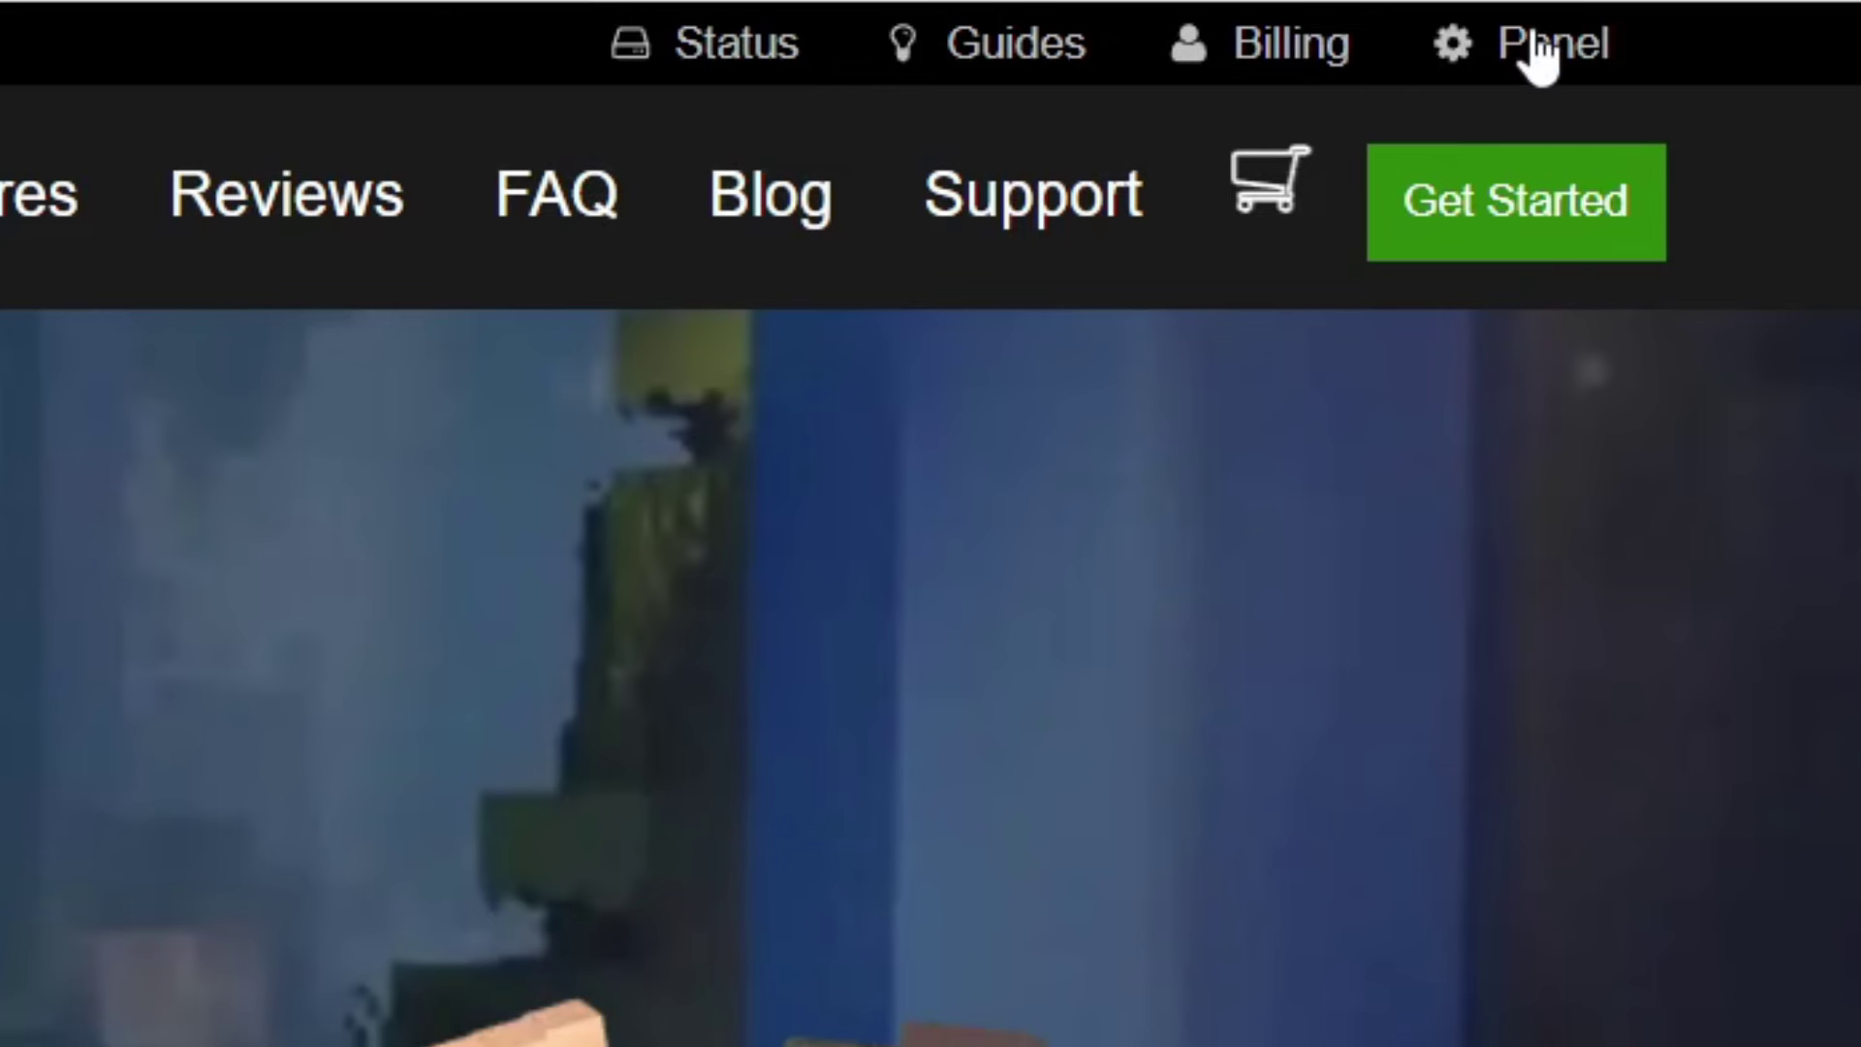
pyautogui.click(1534, 49)
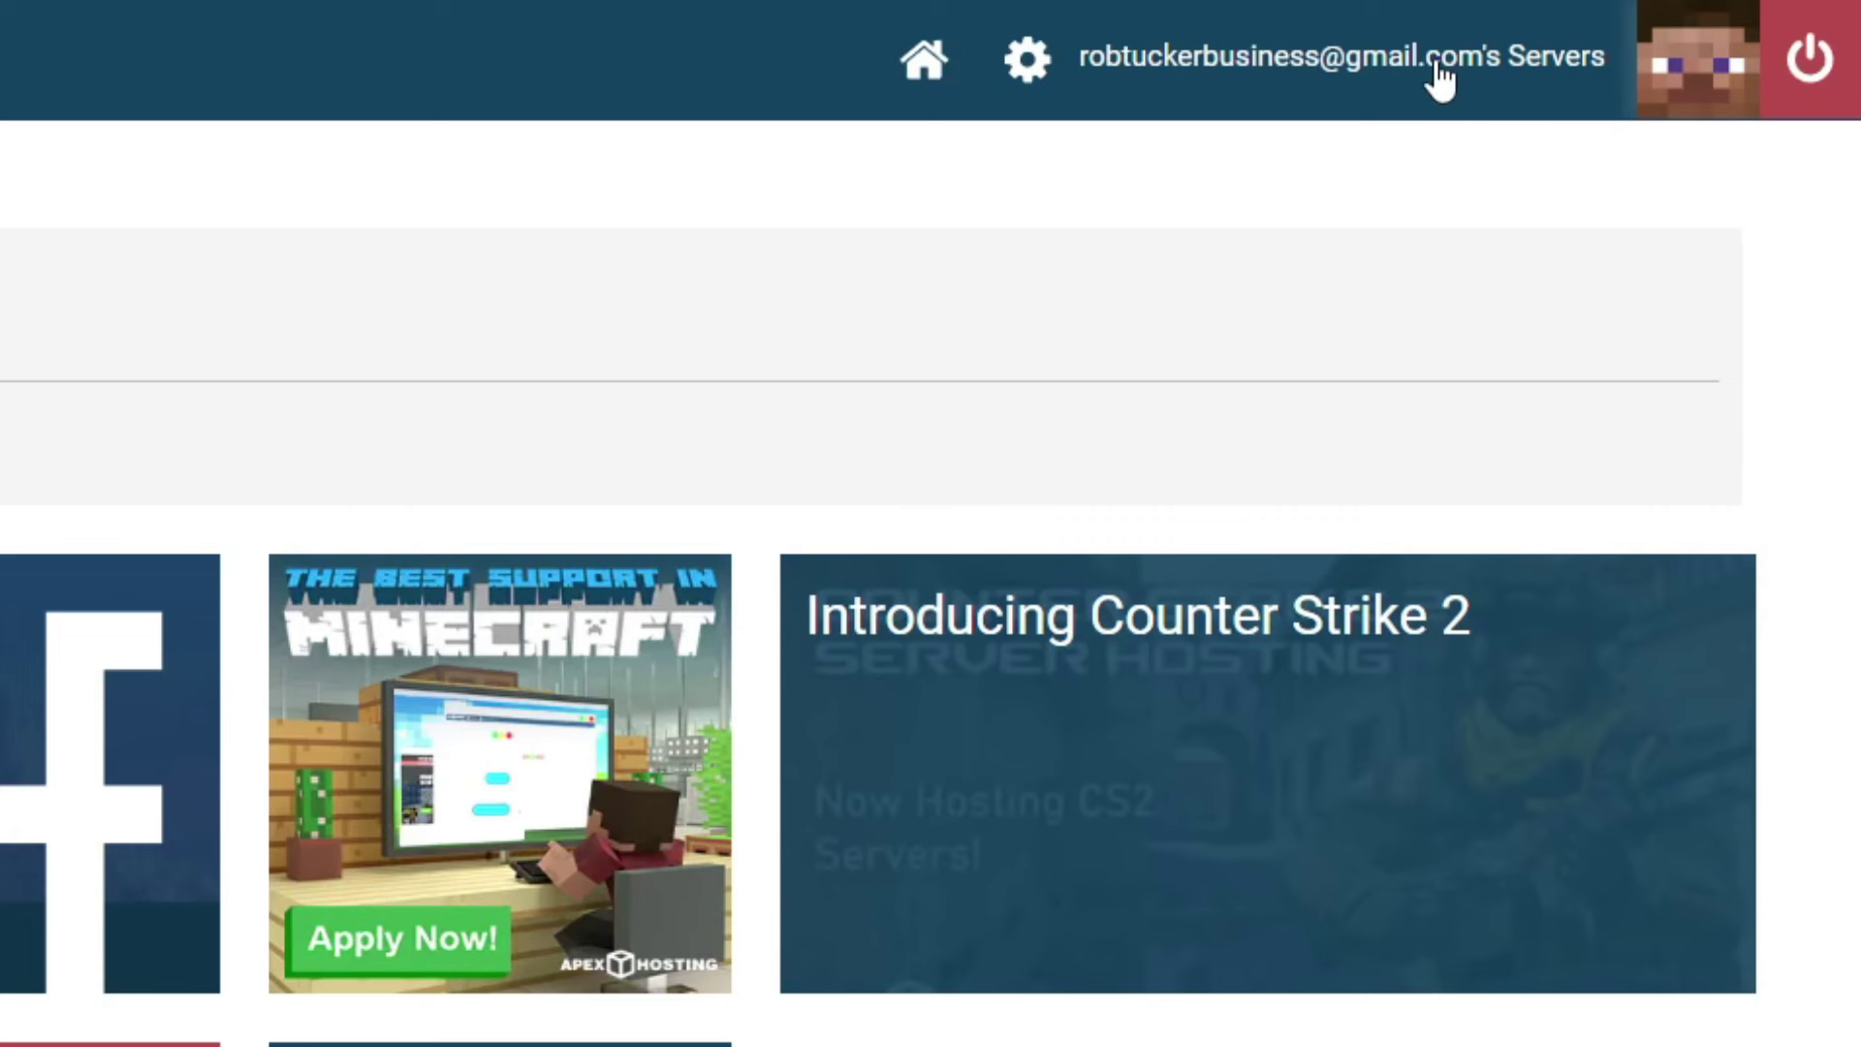
pyautogui.click(1270, 58)
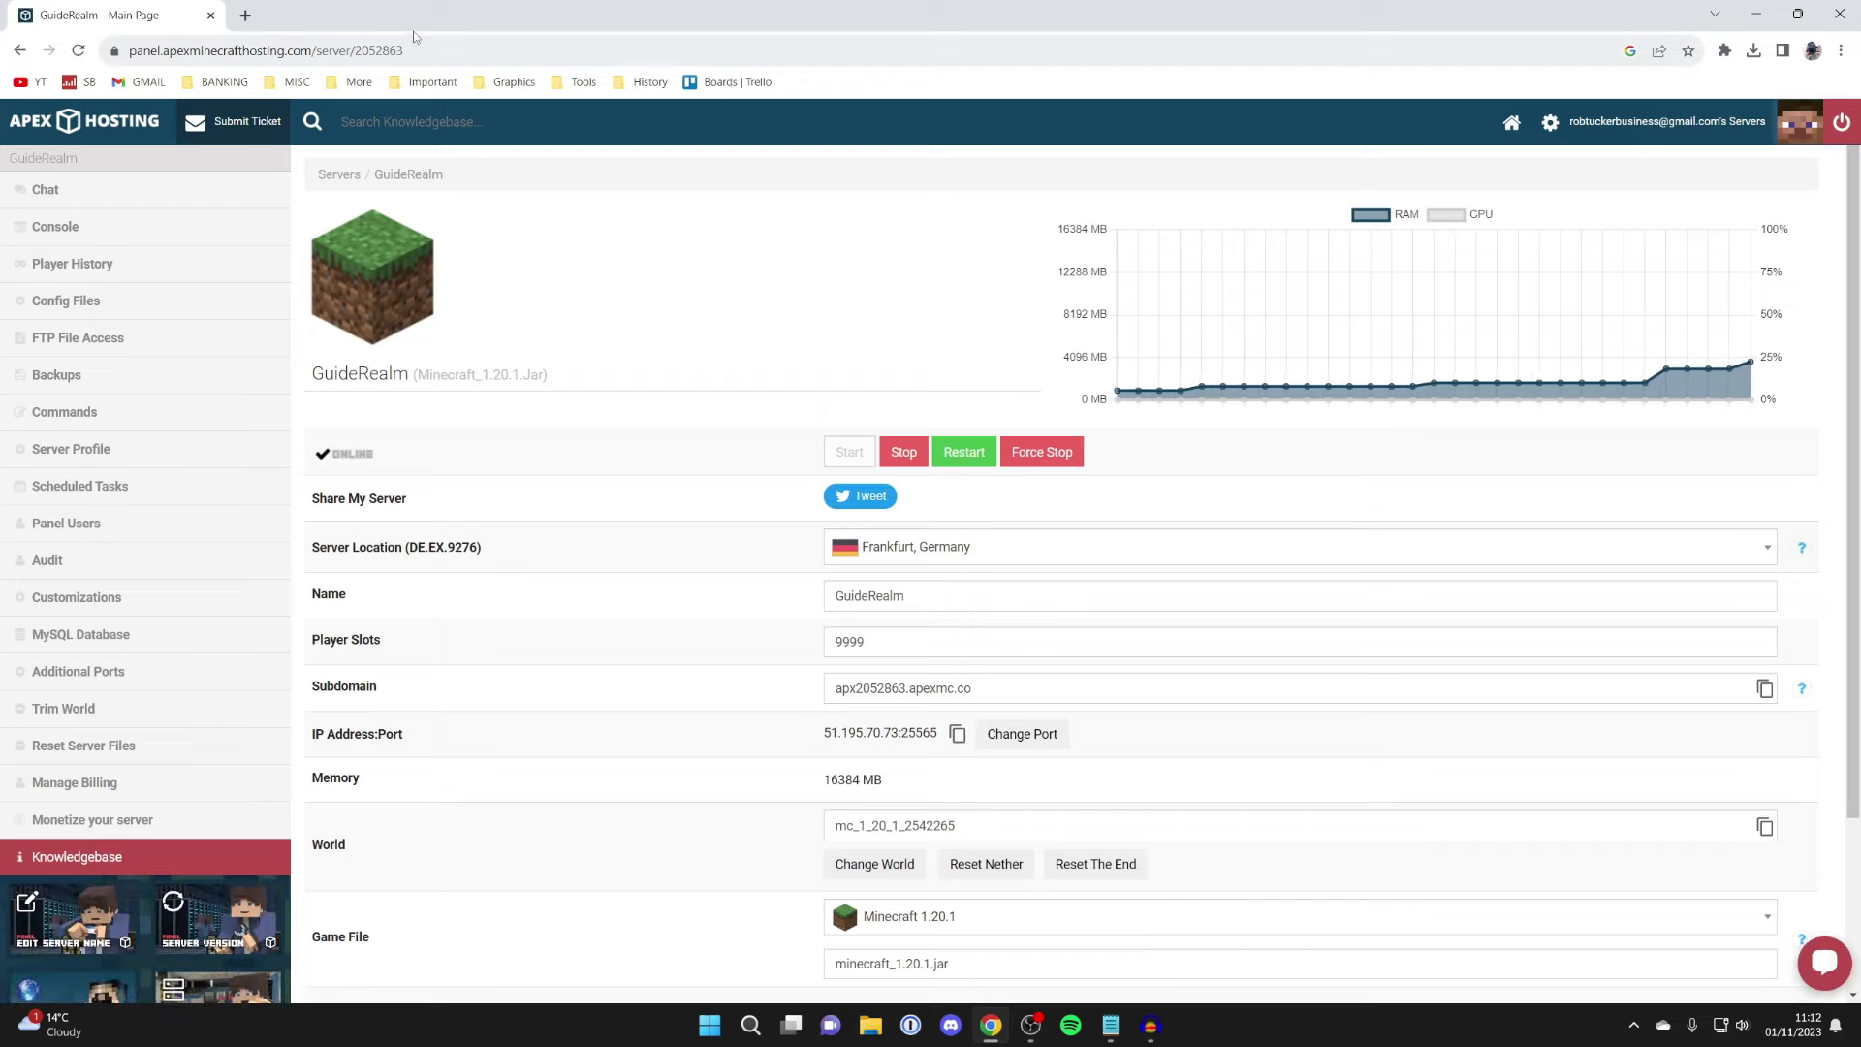
pyautogui.click(246, 15)
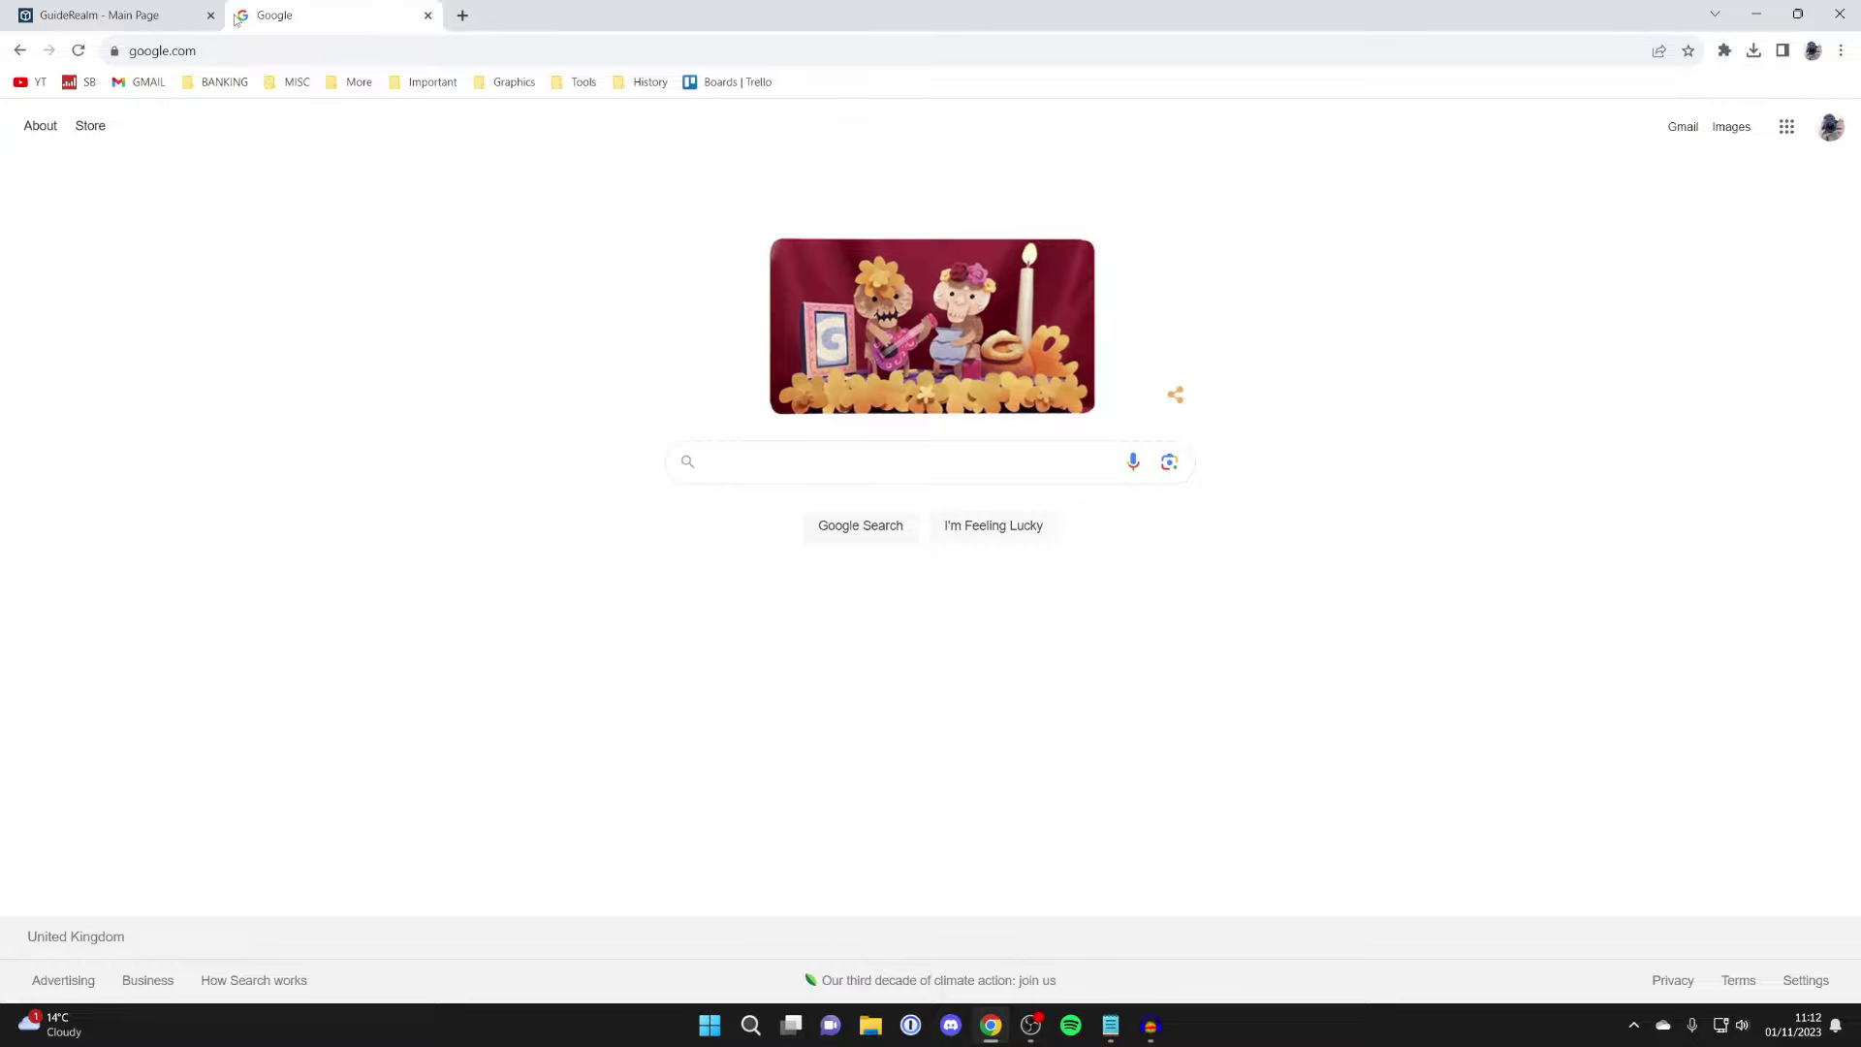
# Step: Search Google for 'curseforge' and go to CurseForge's Minecraft mods section
pyautogui.write('curse')
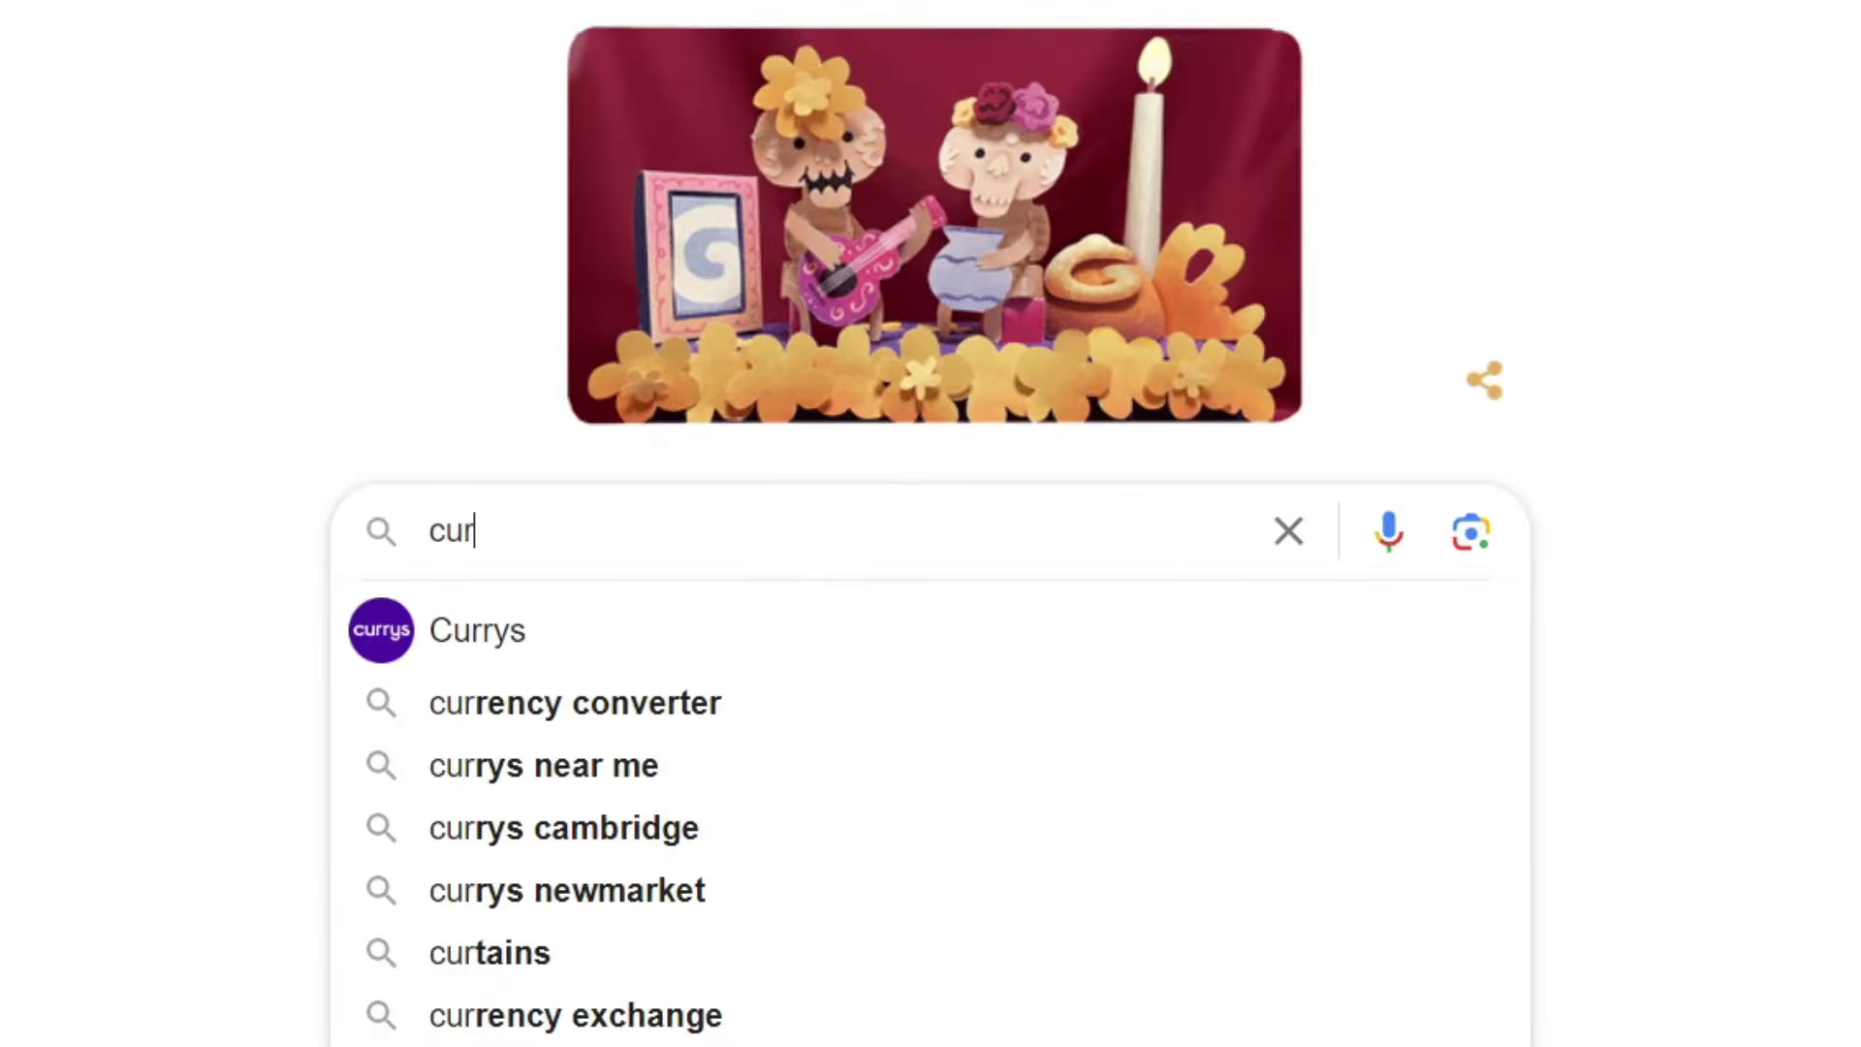
pyautogui.write('forge')
pyautogui.press('Return')
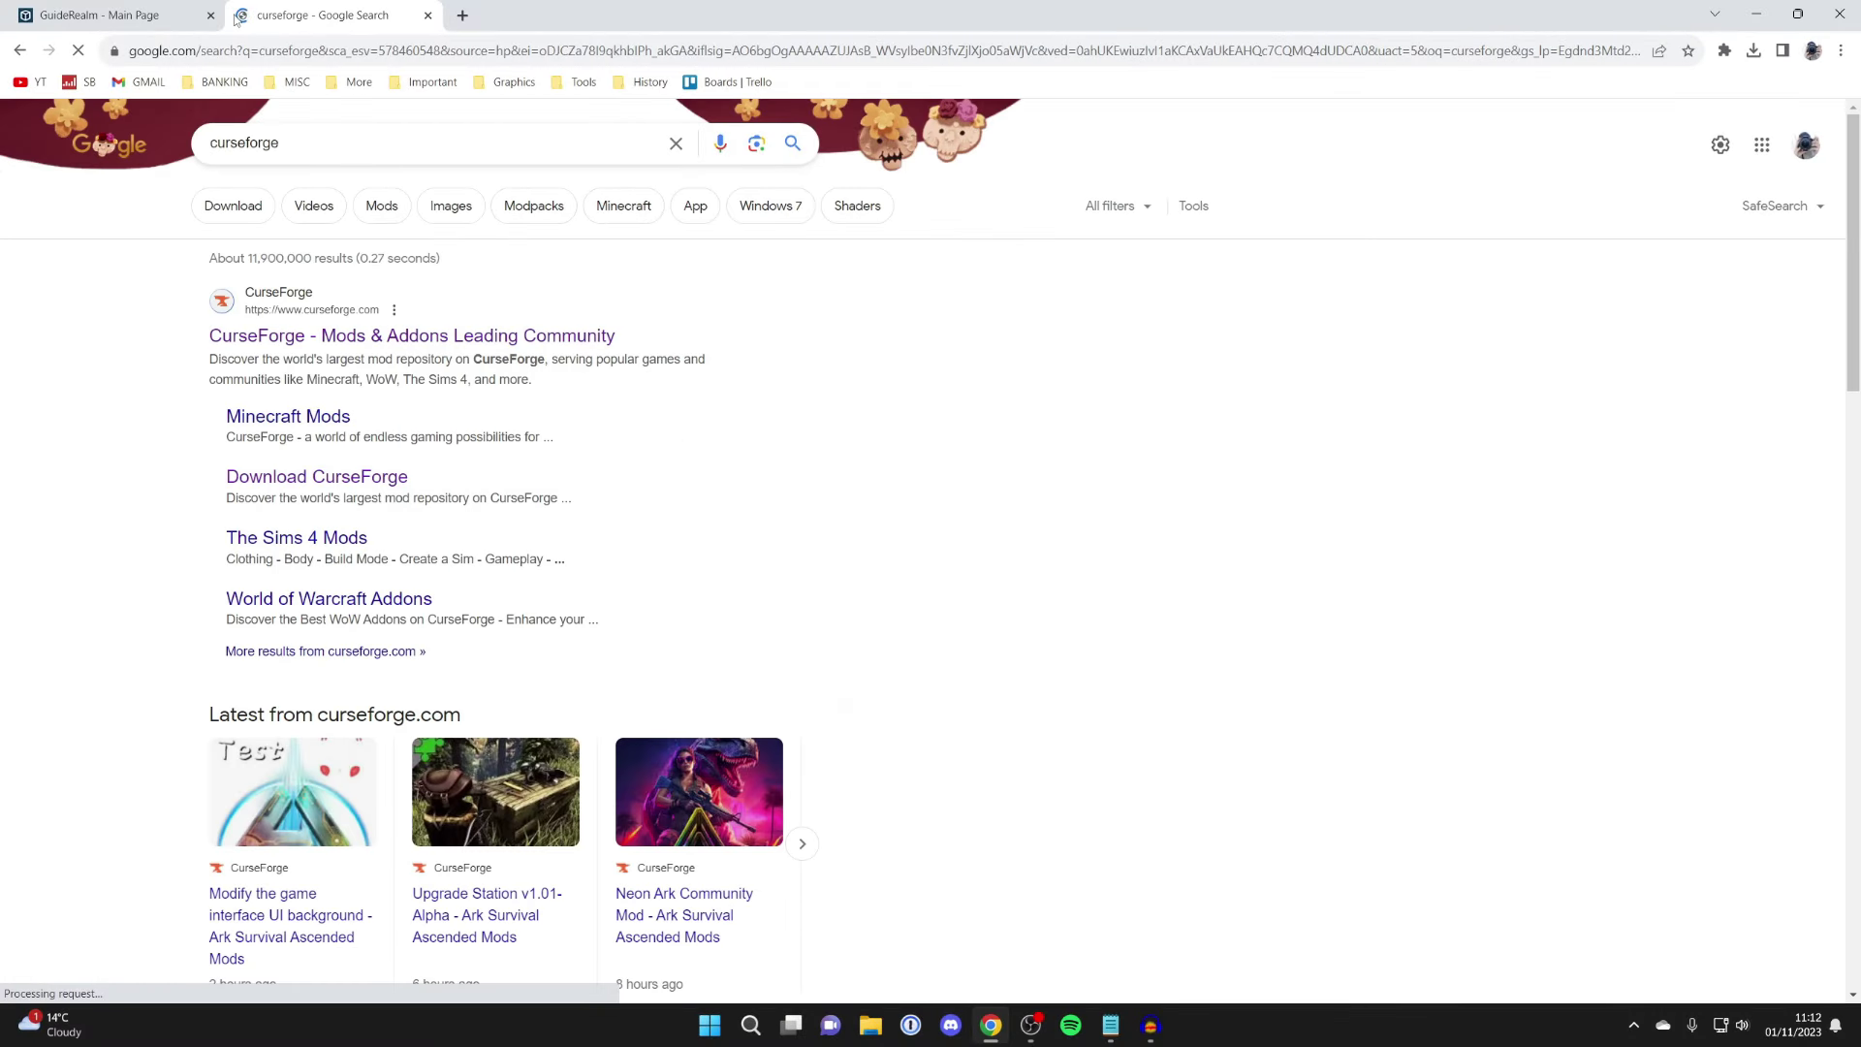
pyautogui.click(324, 338)
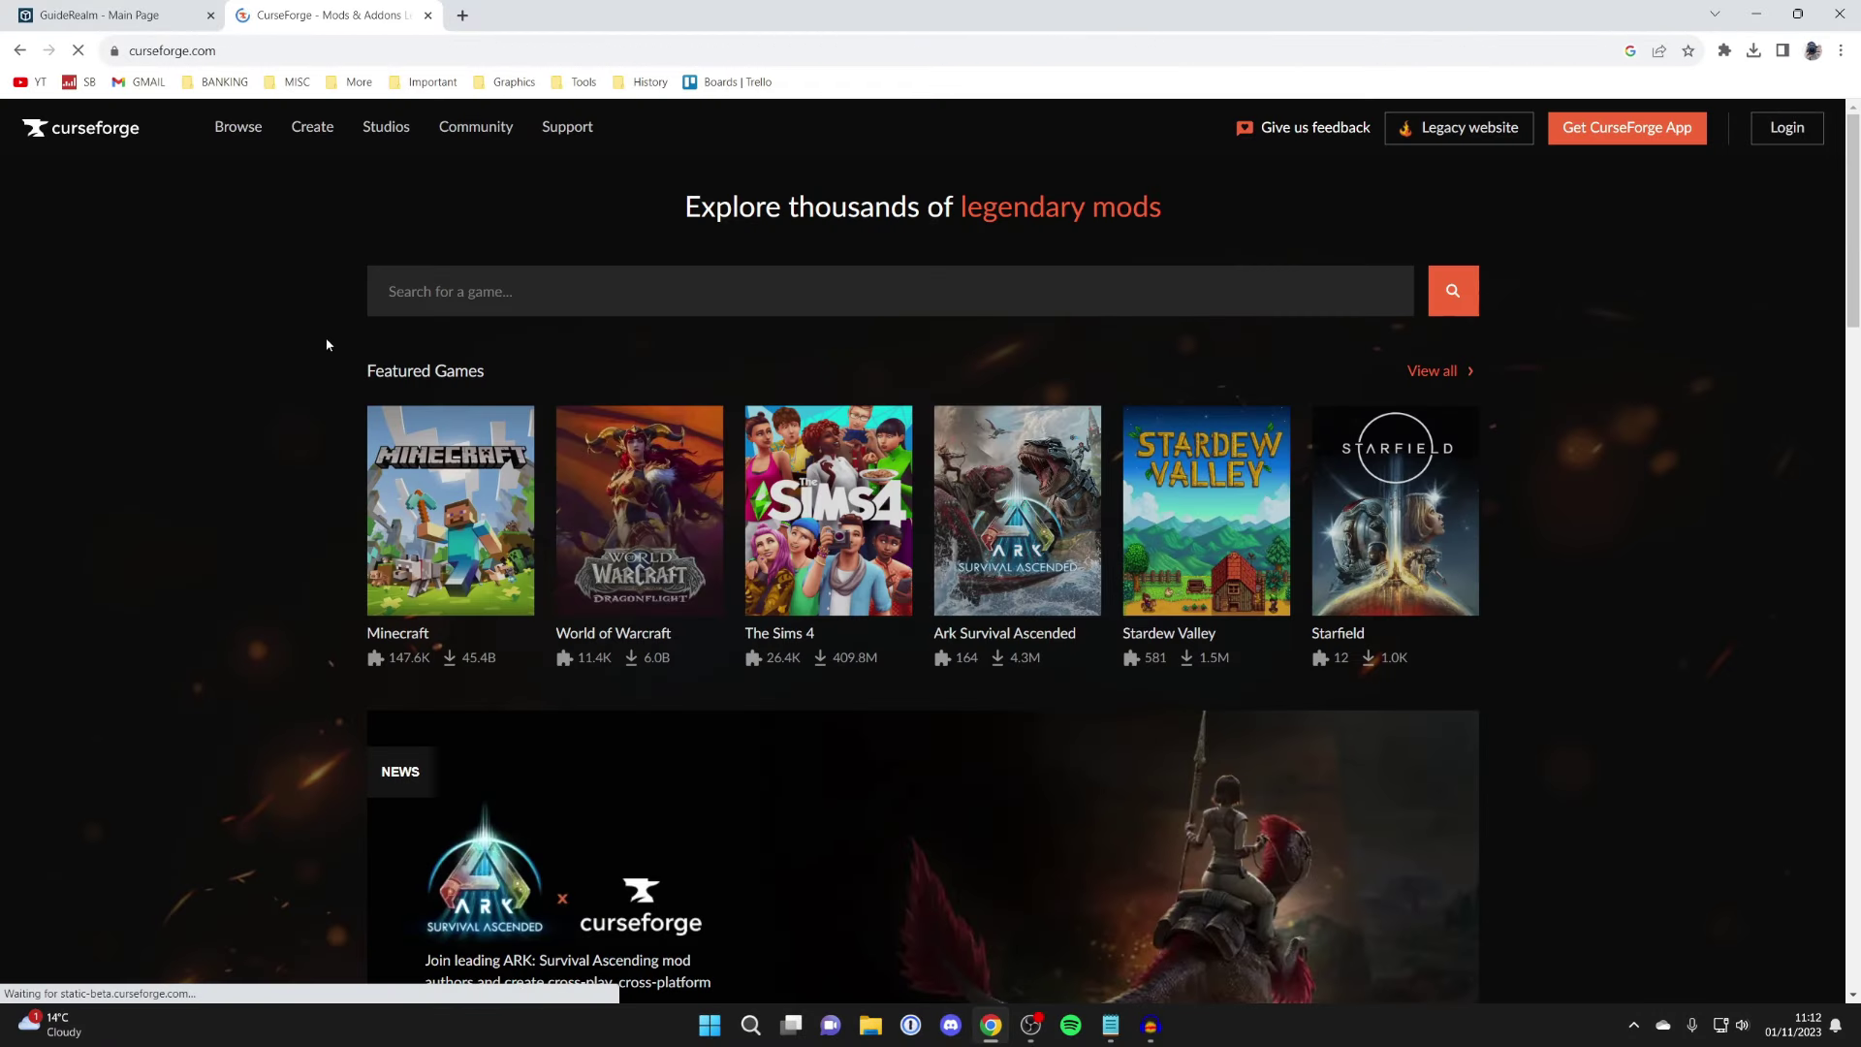
pyautogui.click(442, 487)
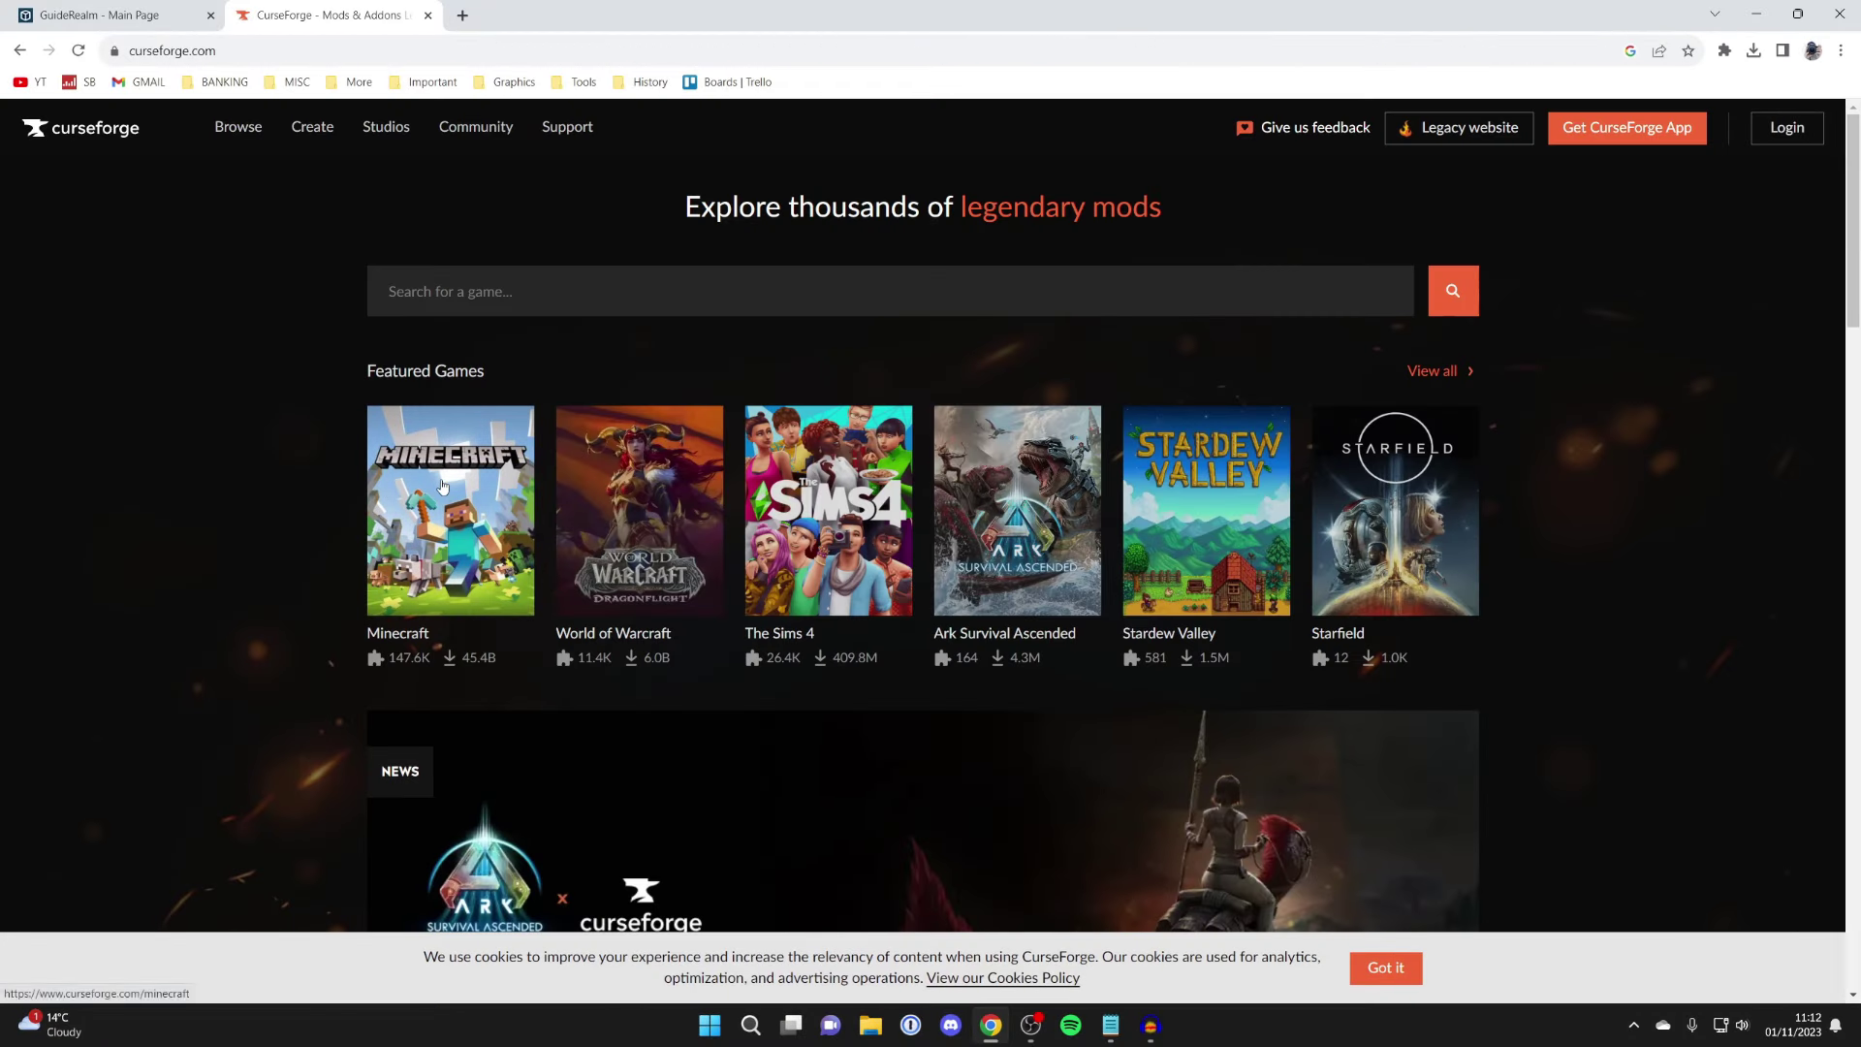
# Step: From the full Latest Mods list, open the Exclusive Weapons, Armor and Tools page
pyautogui.scroll(-3, 442, 482)
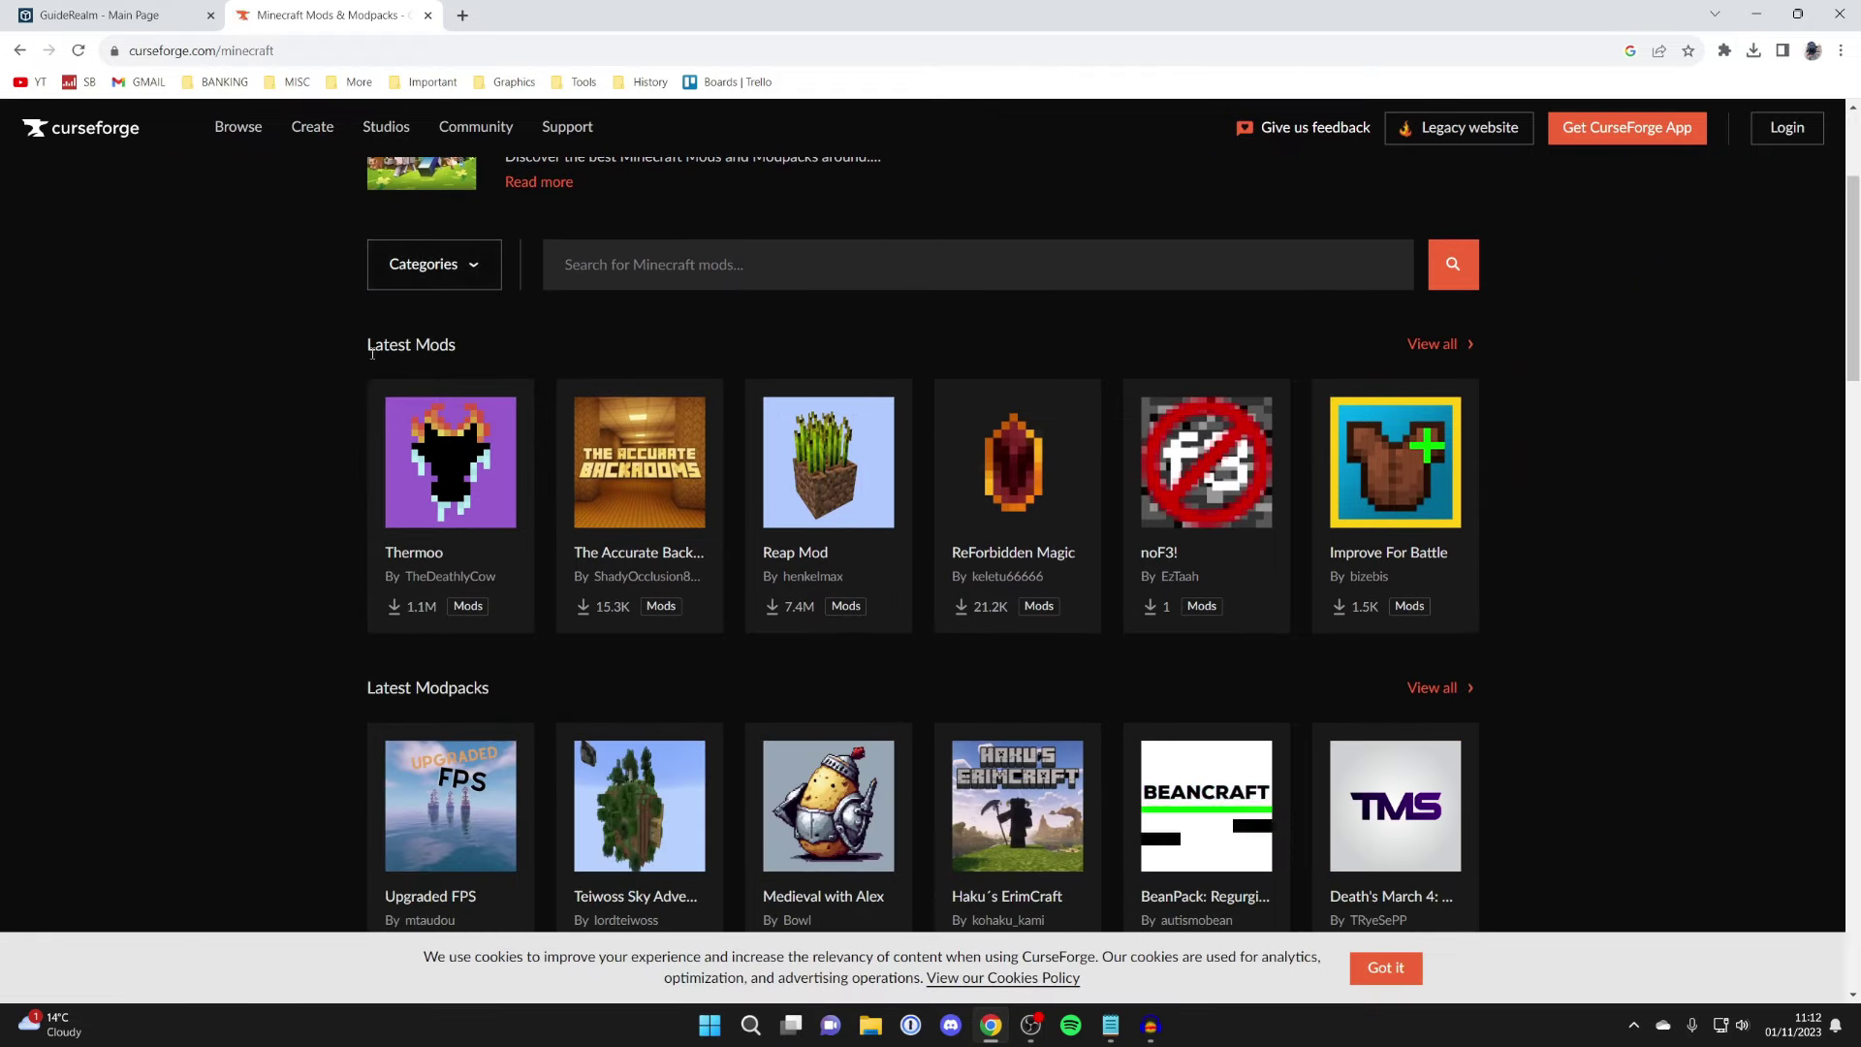
pyautogui.moveTo(383, 345); pyautogui.dragTo(452, 353)
pyautogui.click(1423, 345)
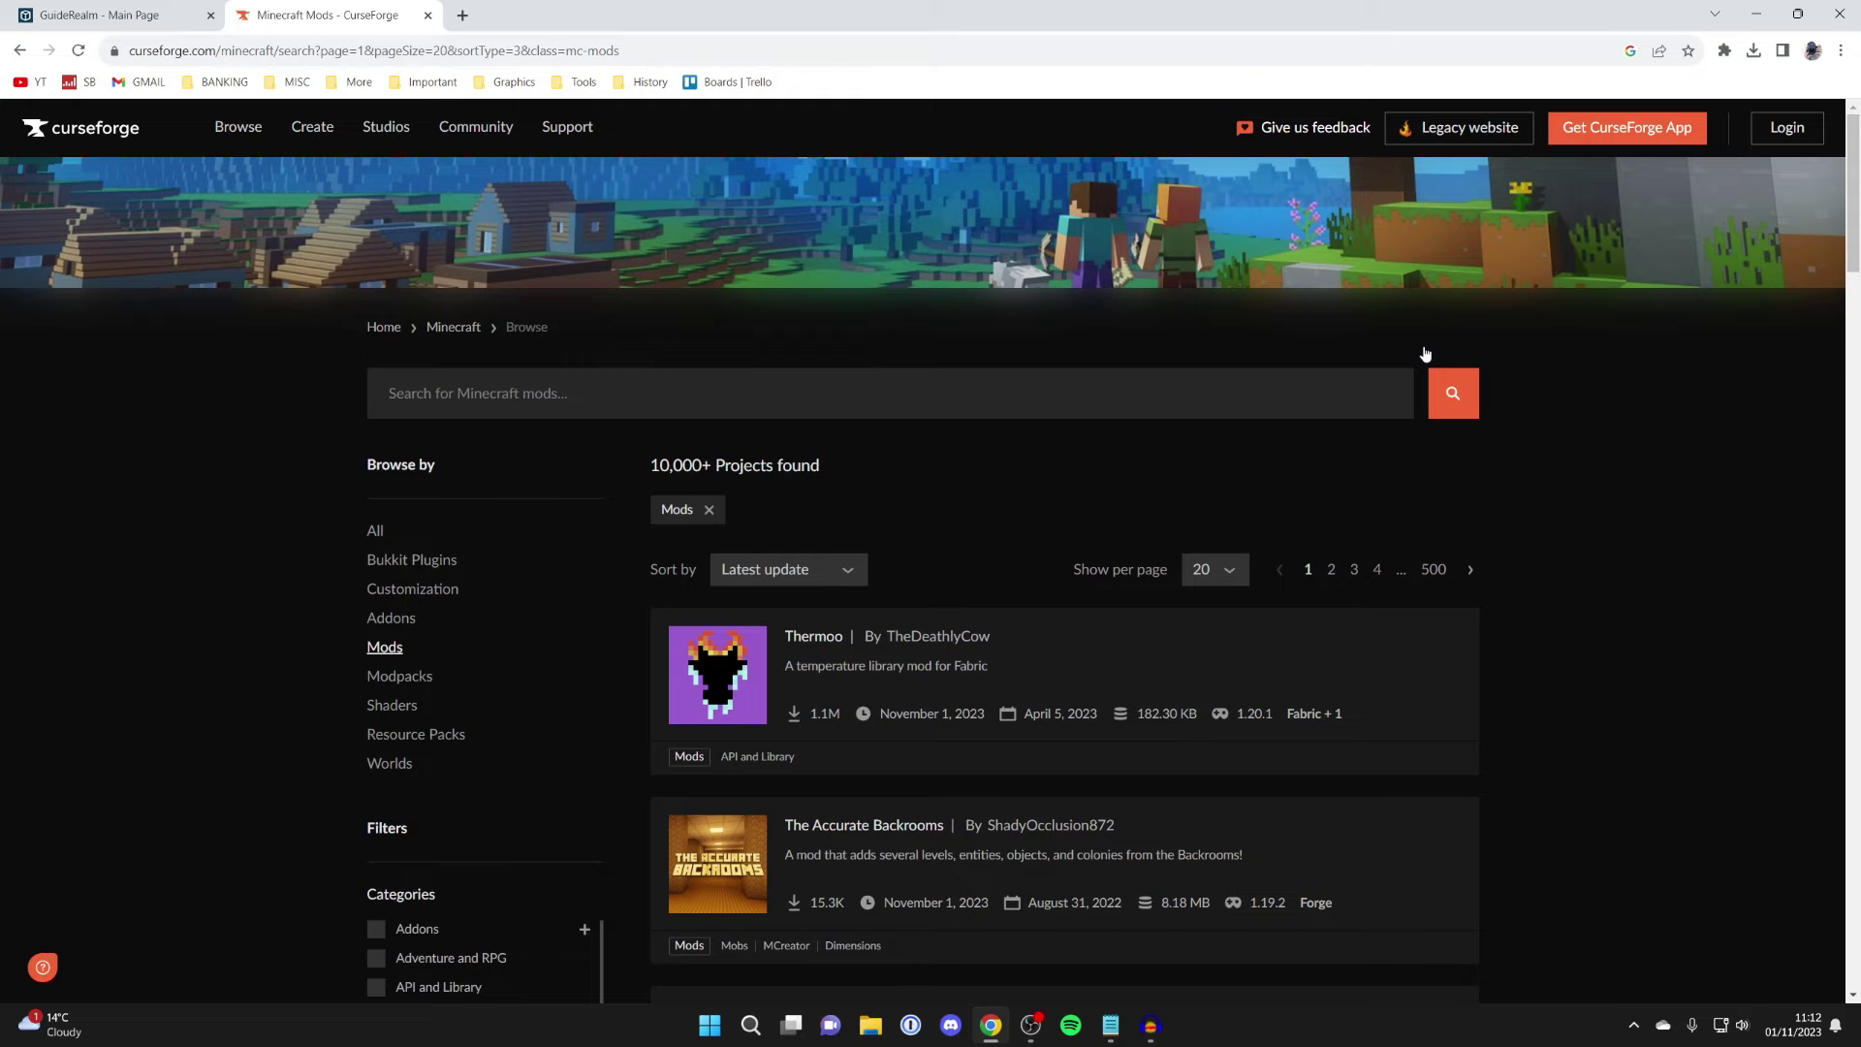
pyautogui.scroll(-2, 1281, 401)
pyautogui.scroll(-3, 1282, 394)
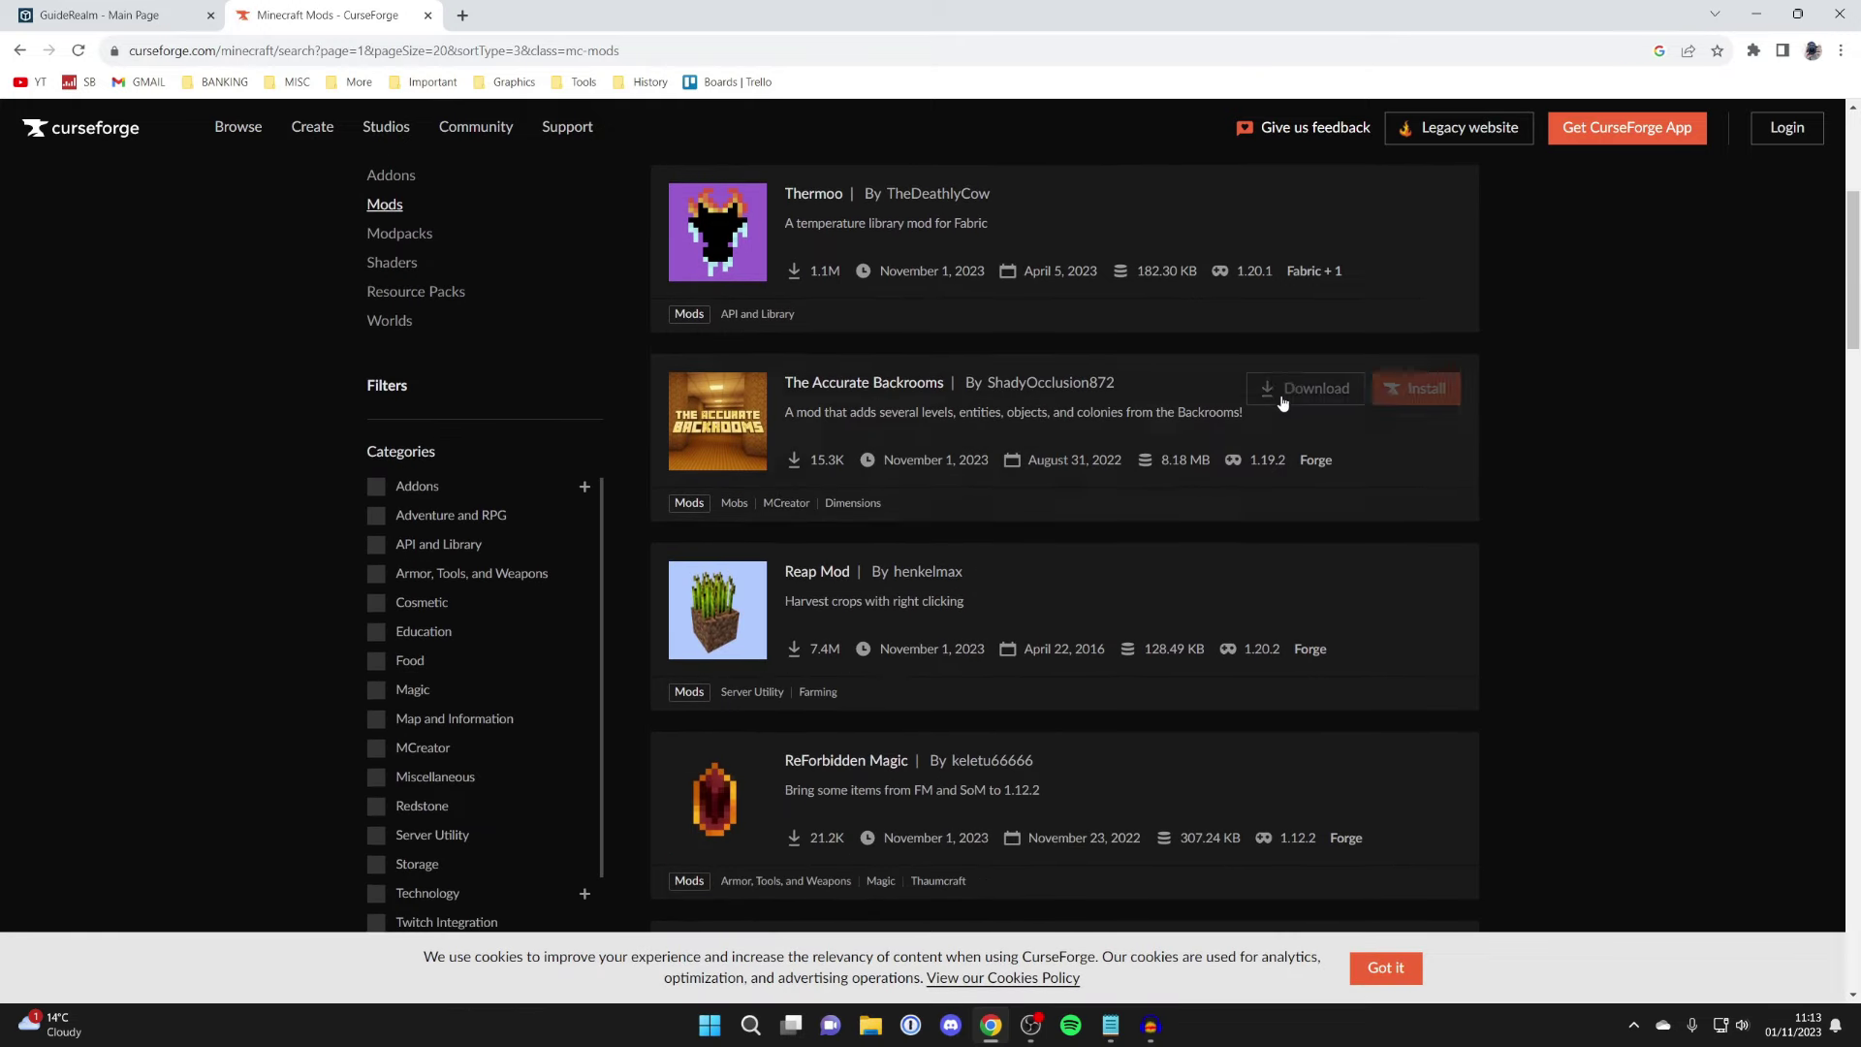
pyautogui.scroll(-5, 1282, 401)
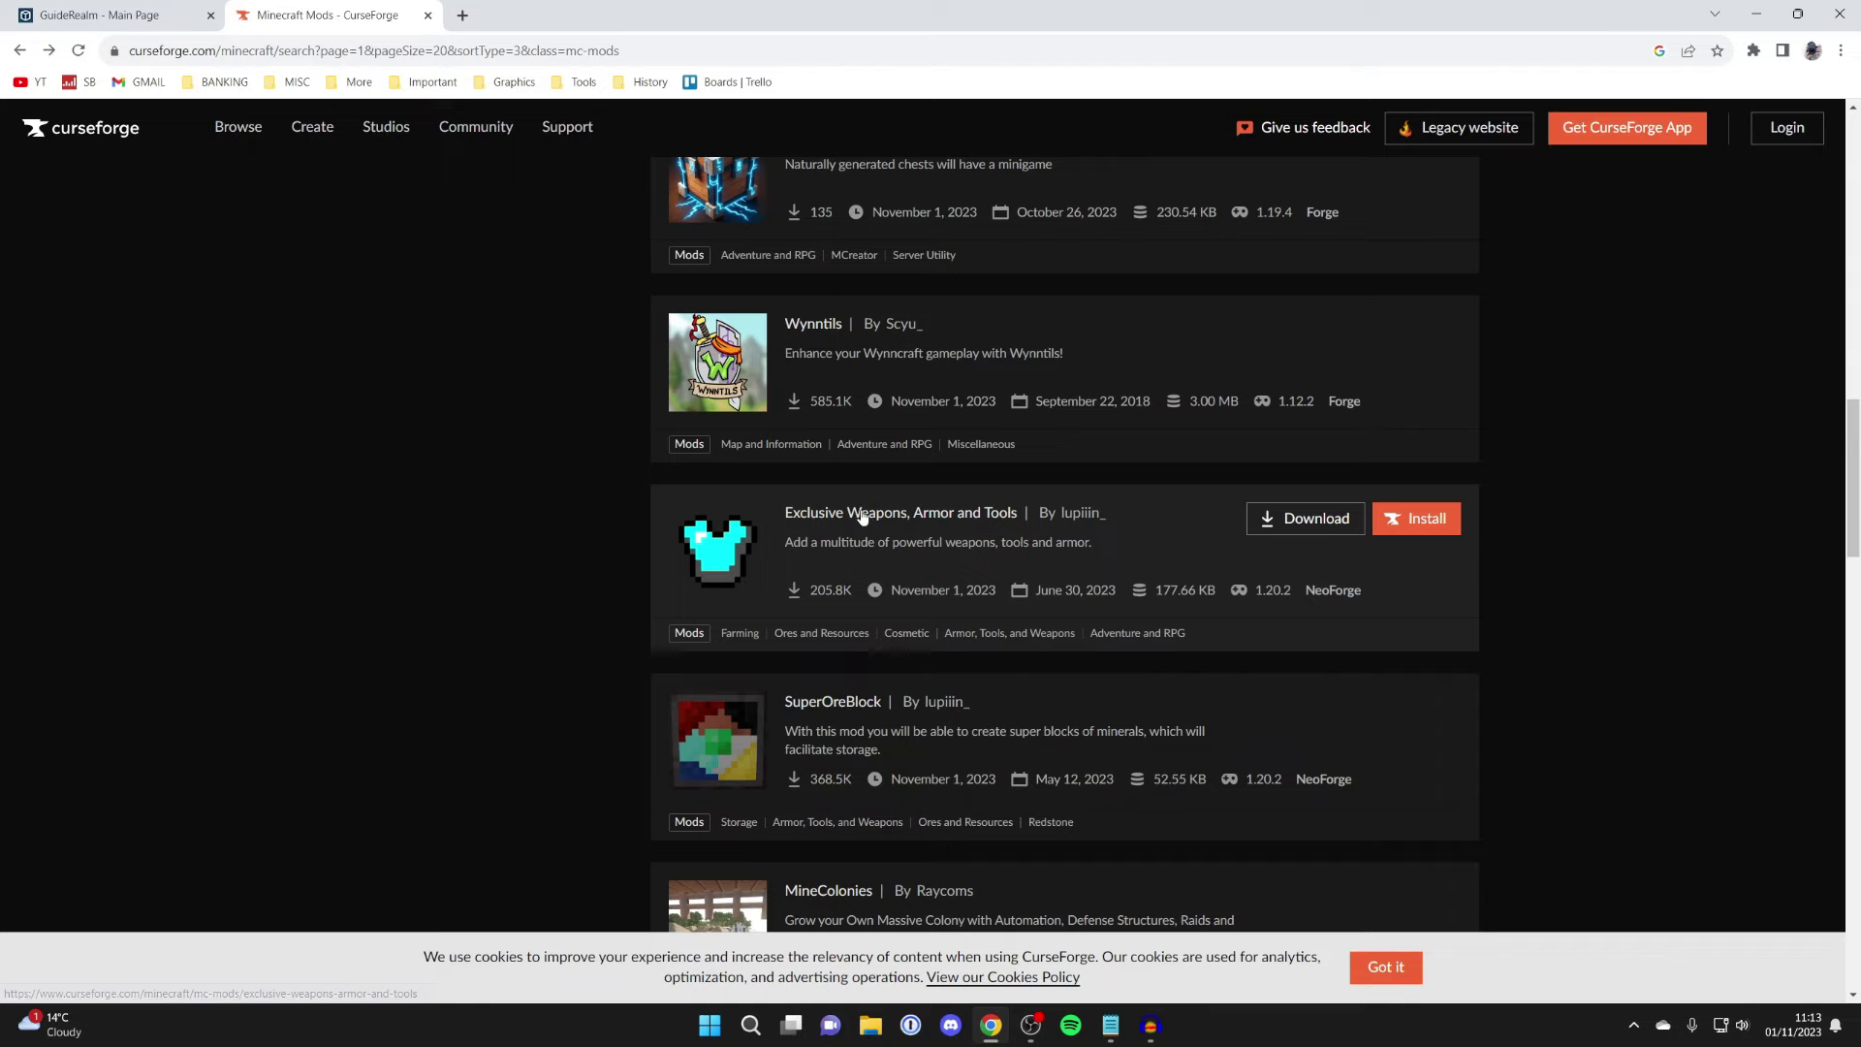
pyautogui.click(859, 515)
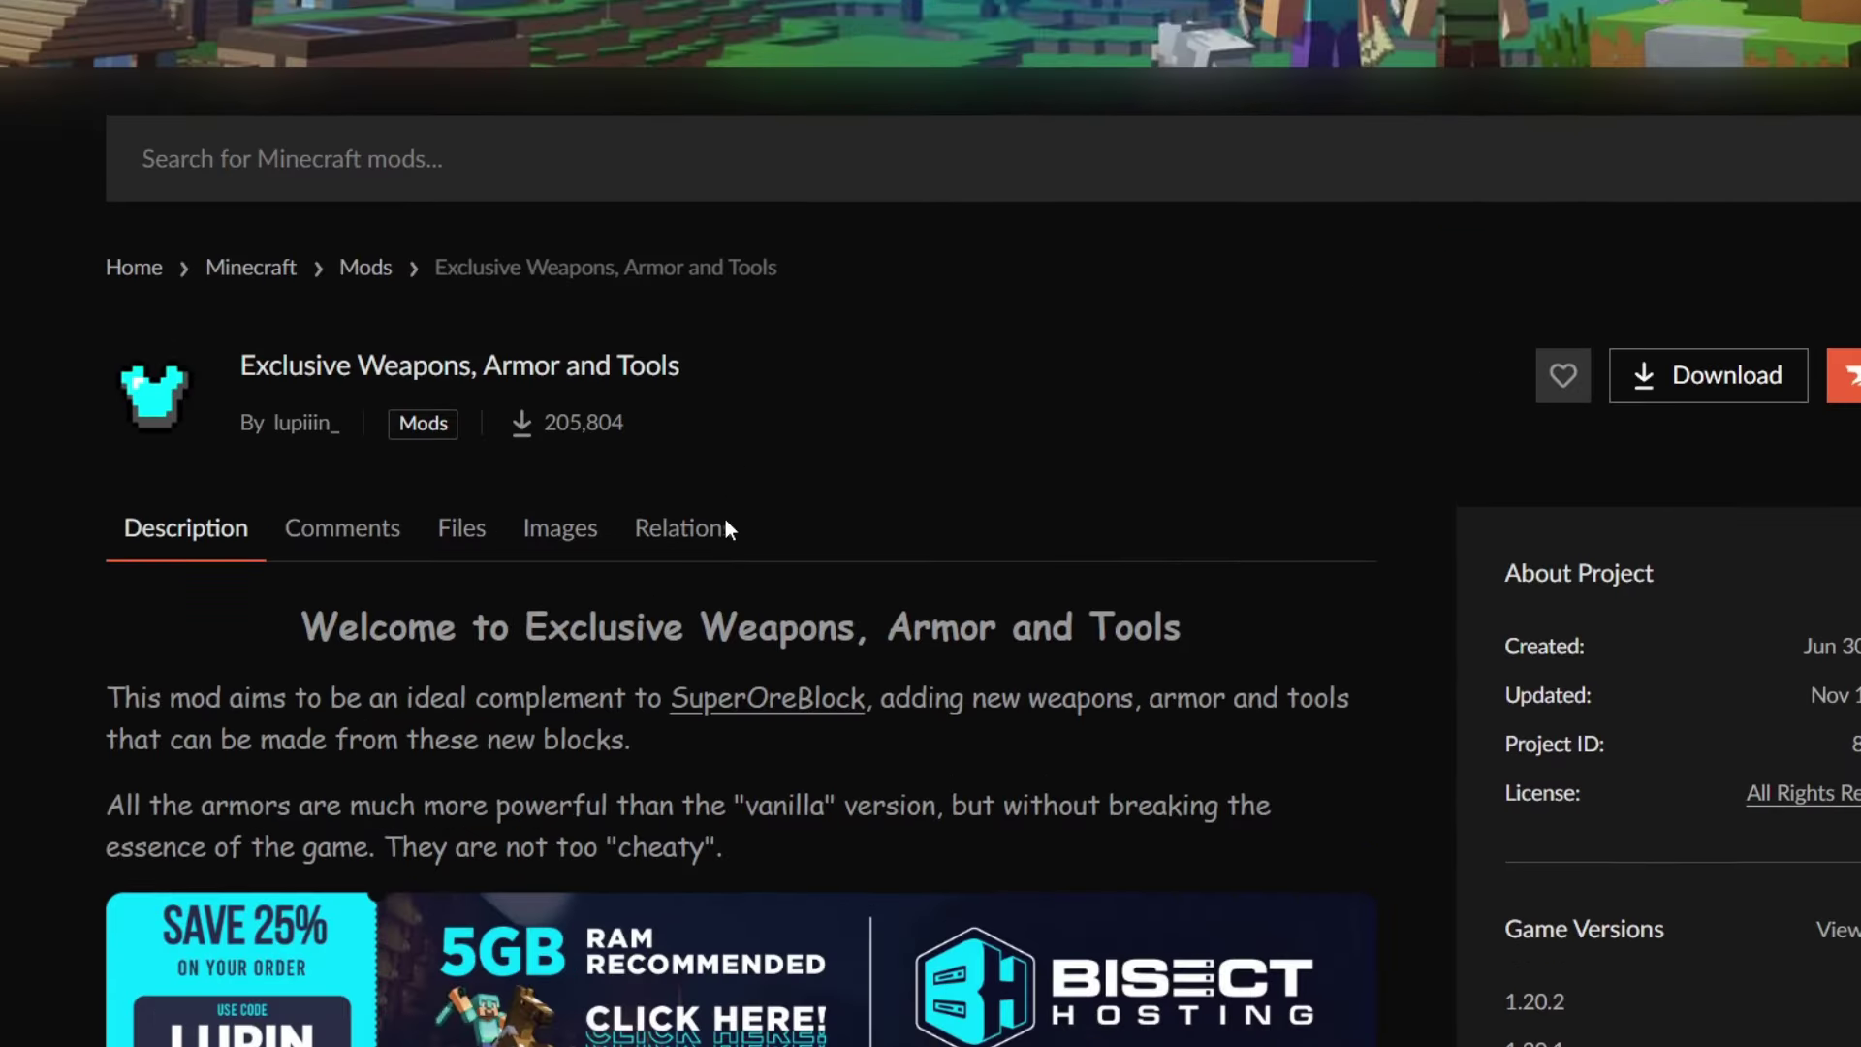
pyautogui.scroll(-2, 727, 529)
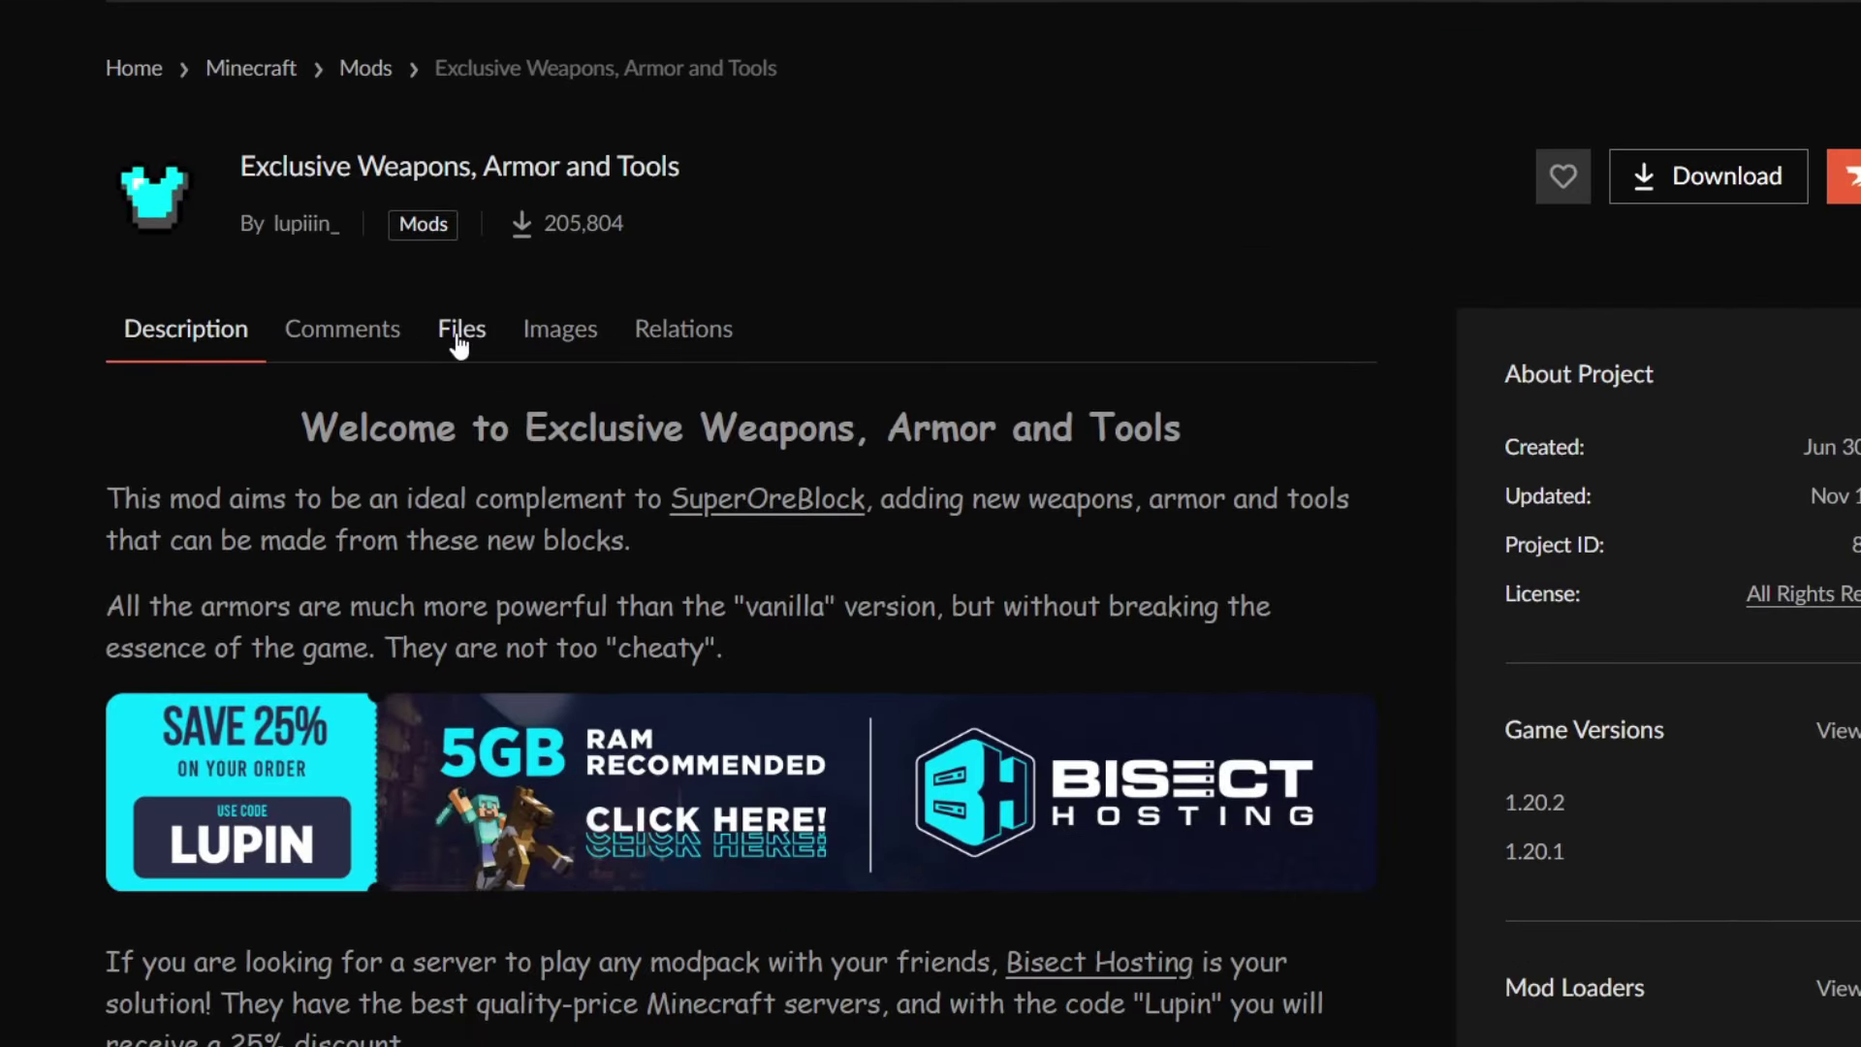
# Step: Download Exclusive_Weapons_Armor_and_Tools-2.1.0-Forge.jar (Forge 1.20.1) and return to the GuideRealm tab
pyautogui.click(460, 331)
pyautogui.scroll(-3, 457, 346)
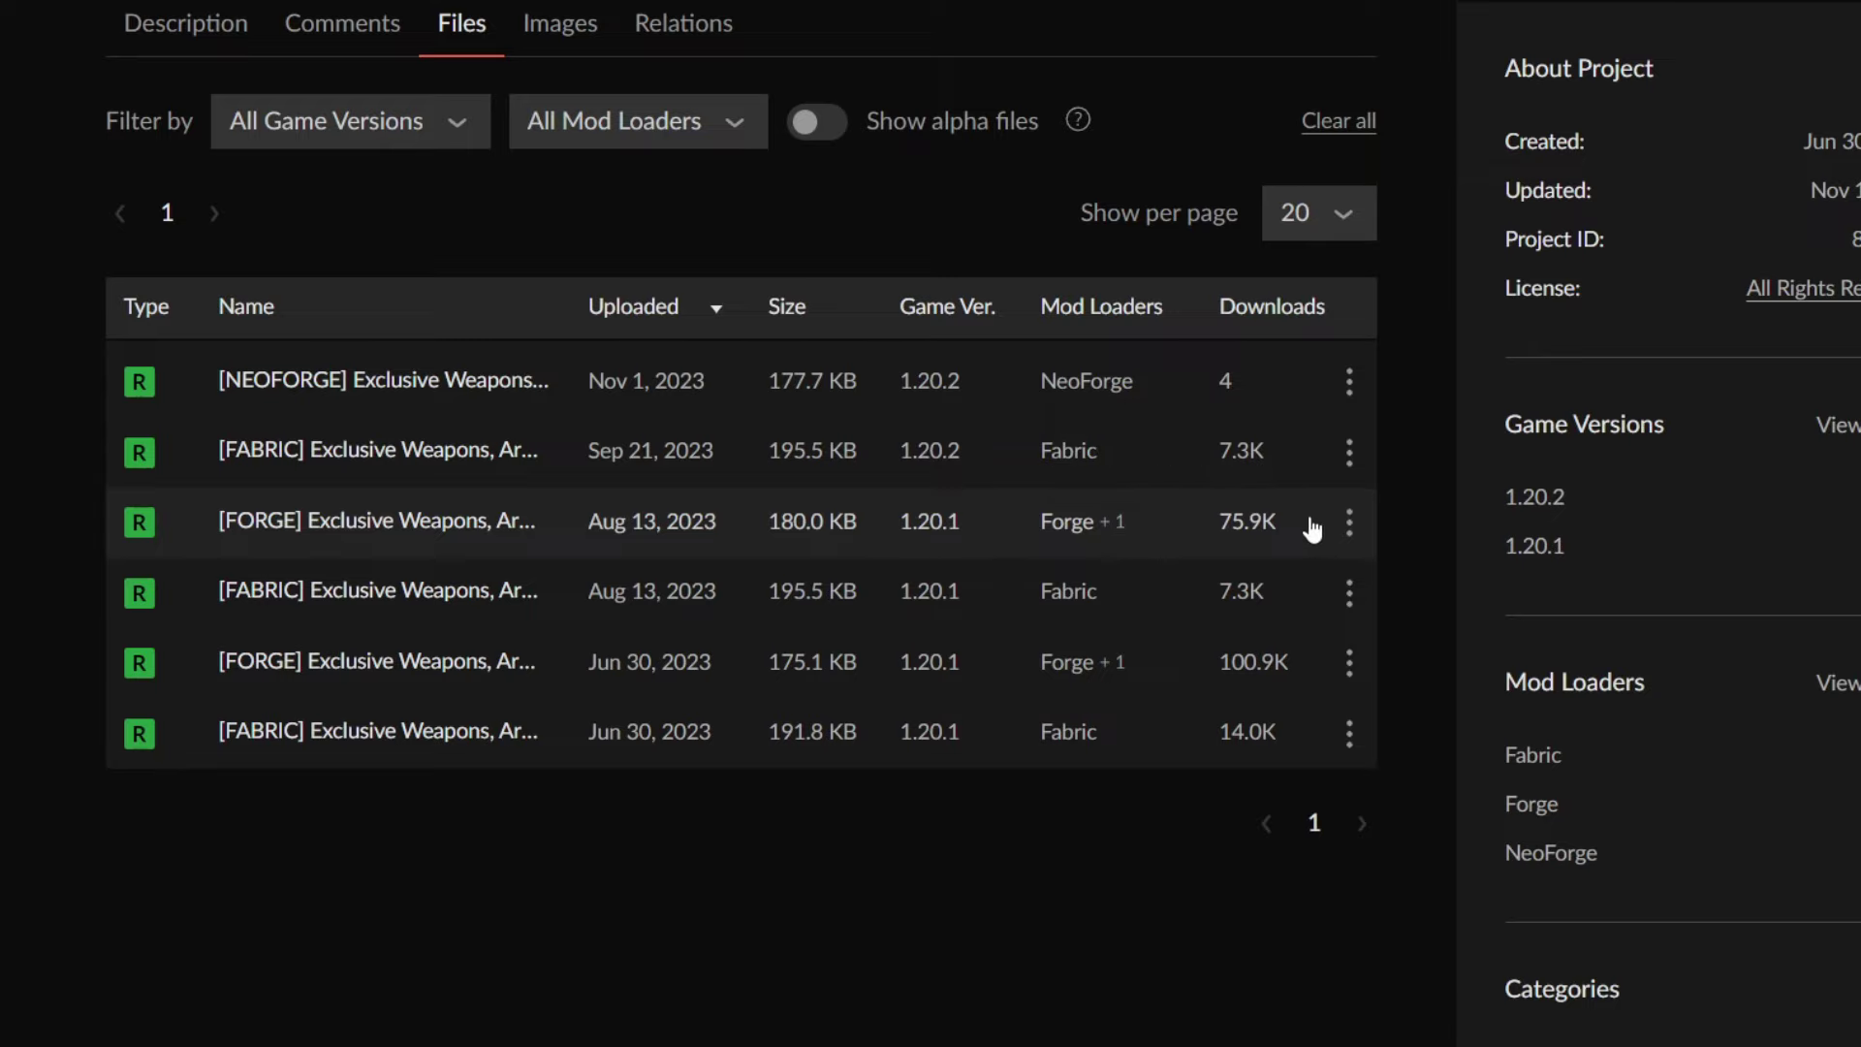
pyautogui.click(1349, 523)
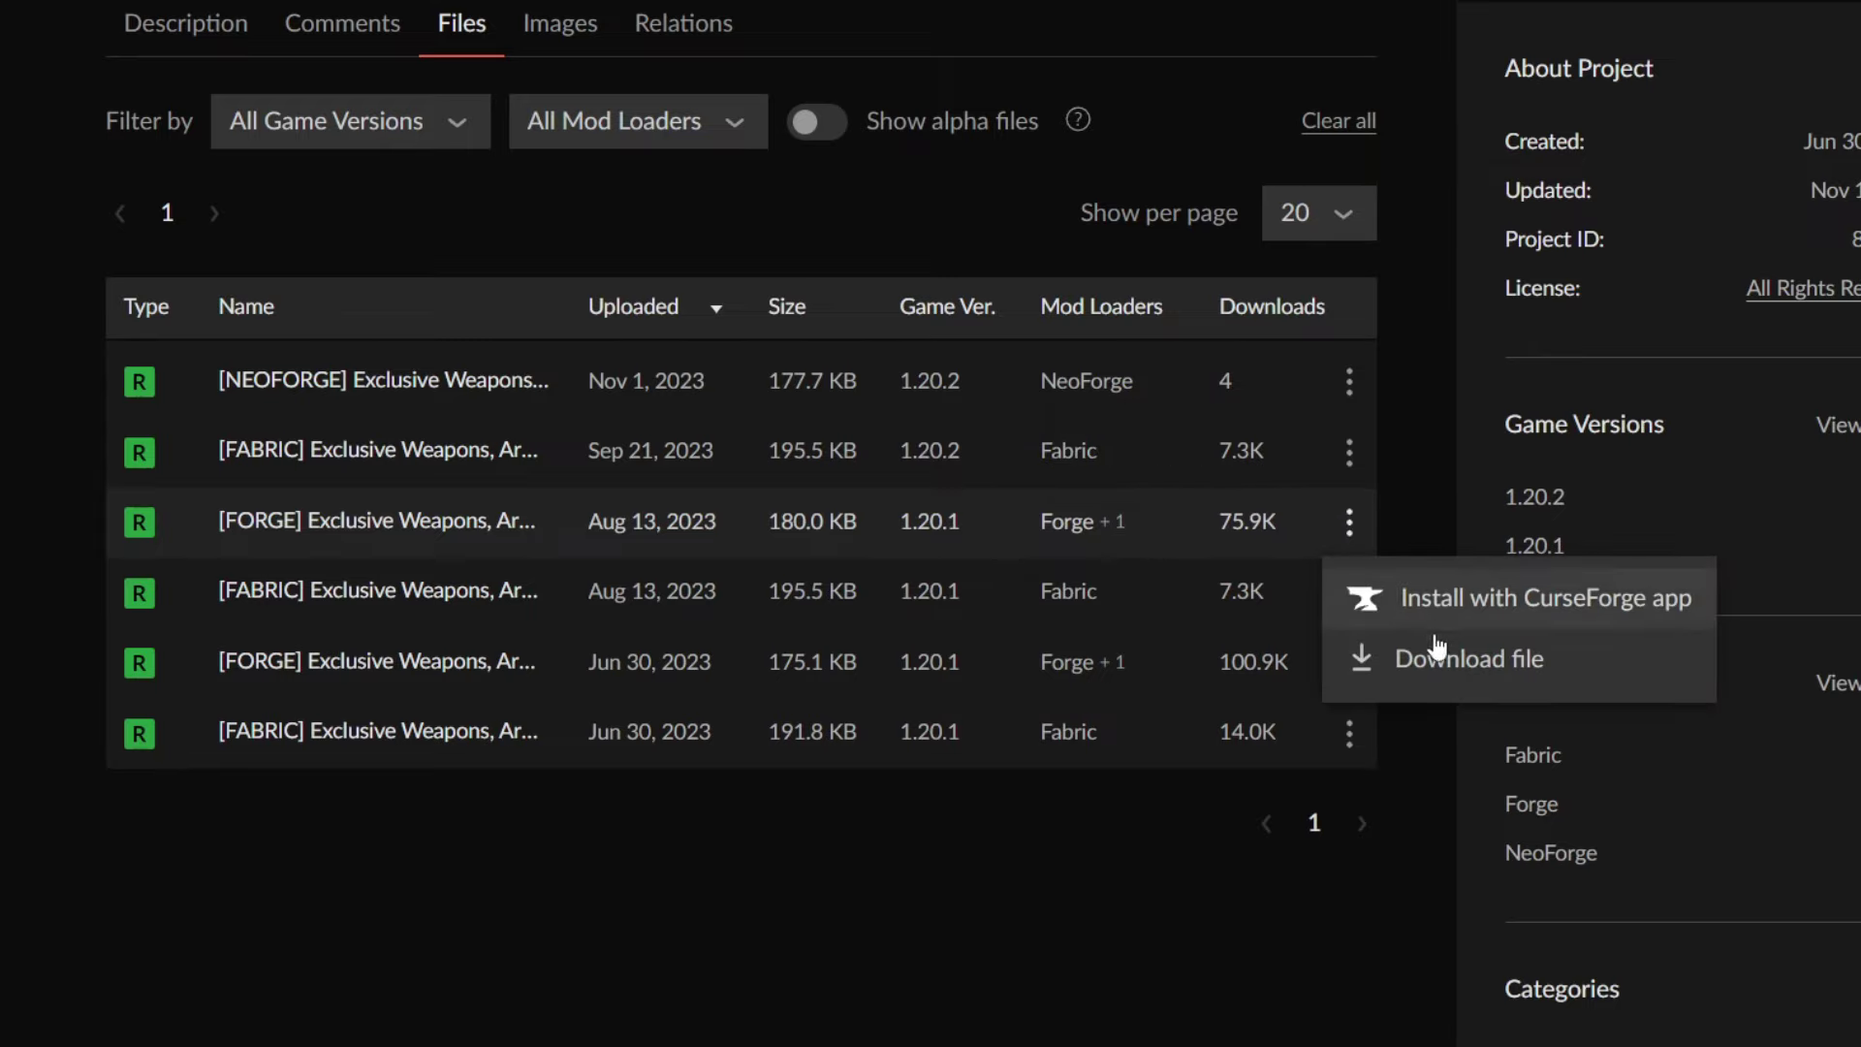
pyautogui.click(1434, 656)
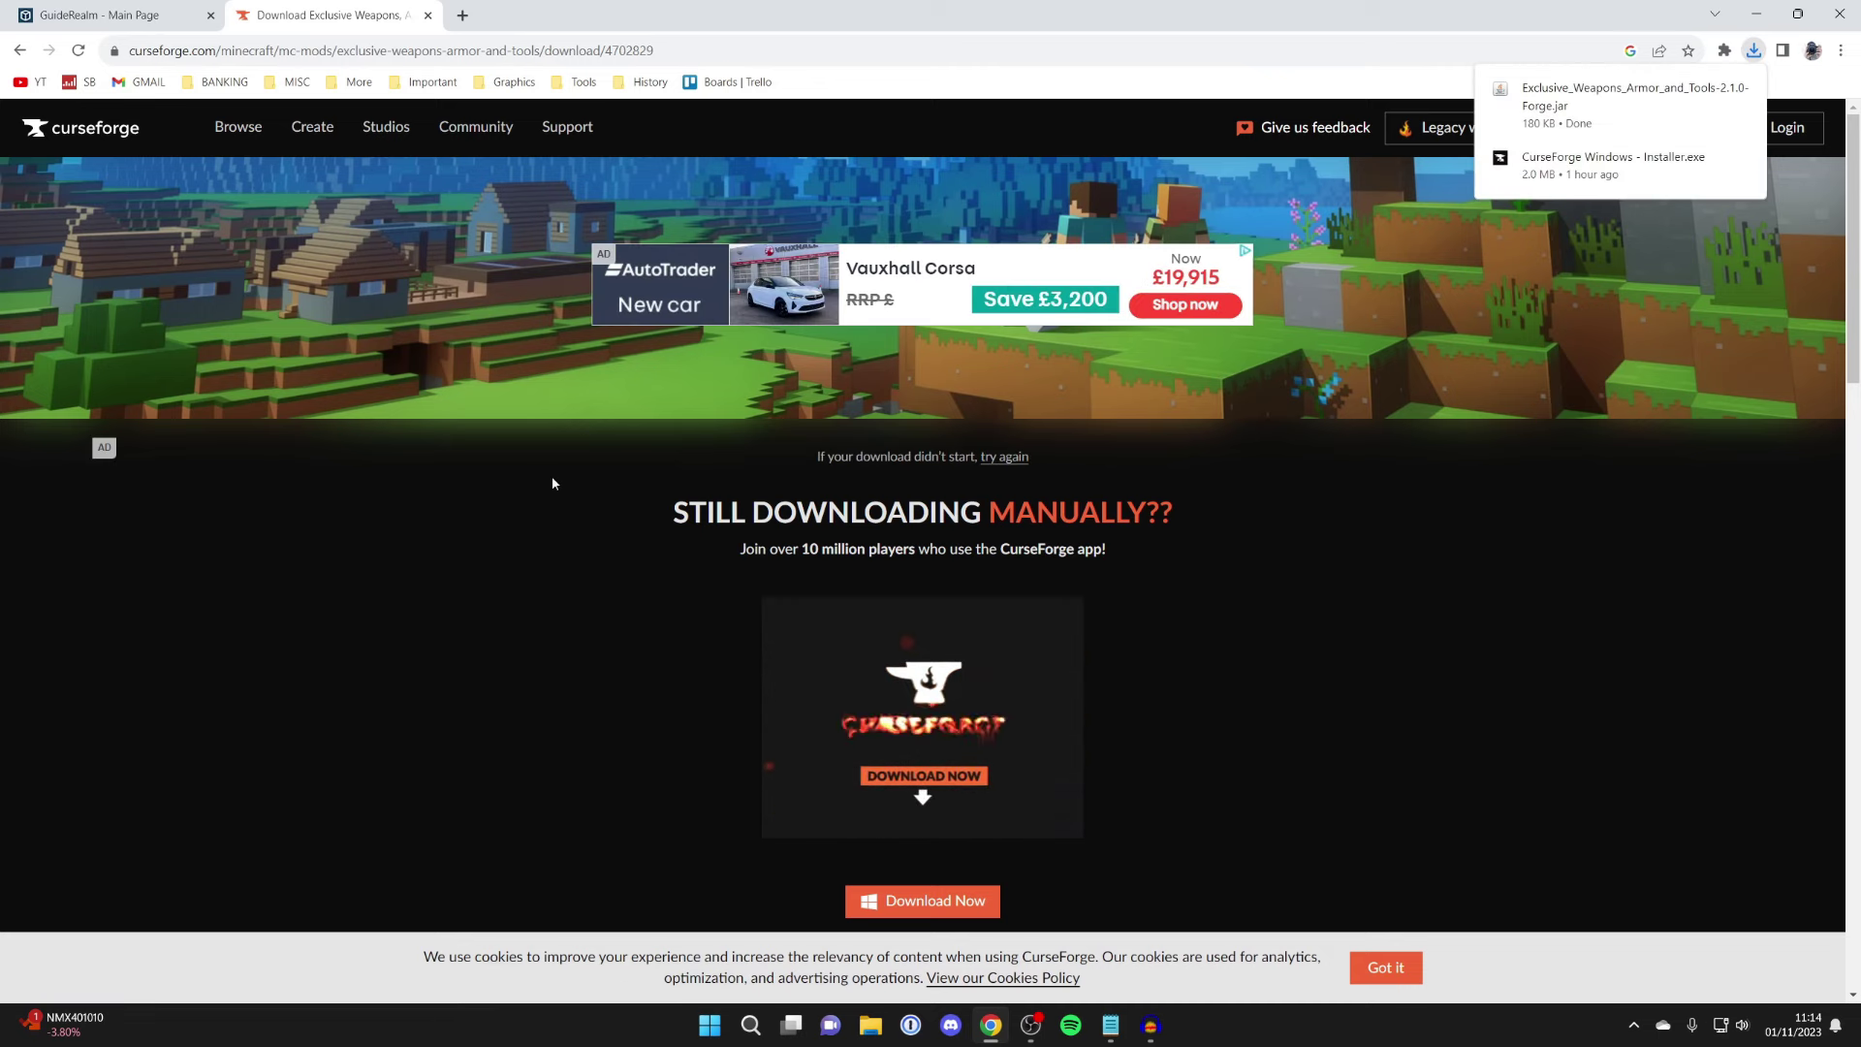
pyautogui.click(160, 16)
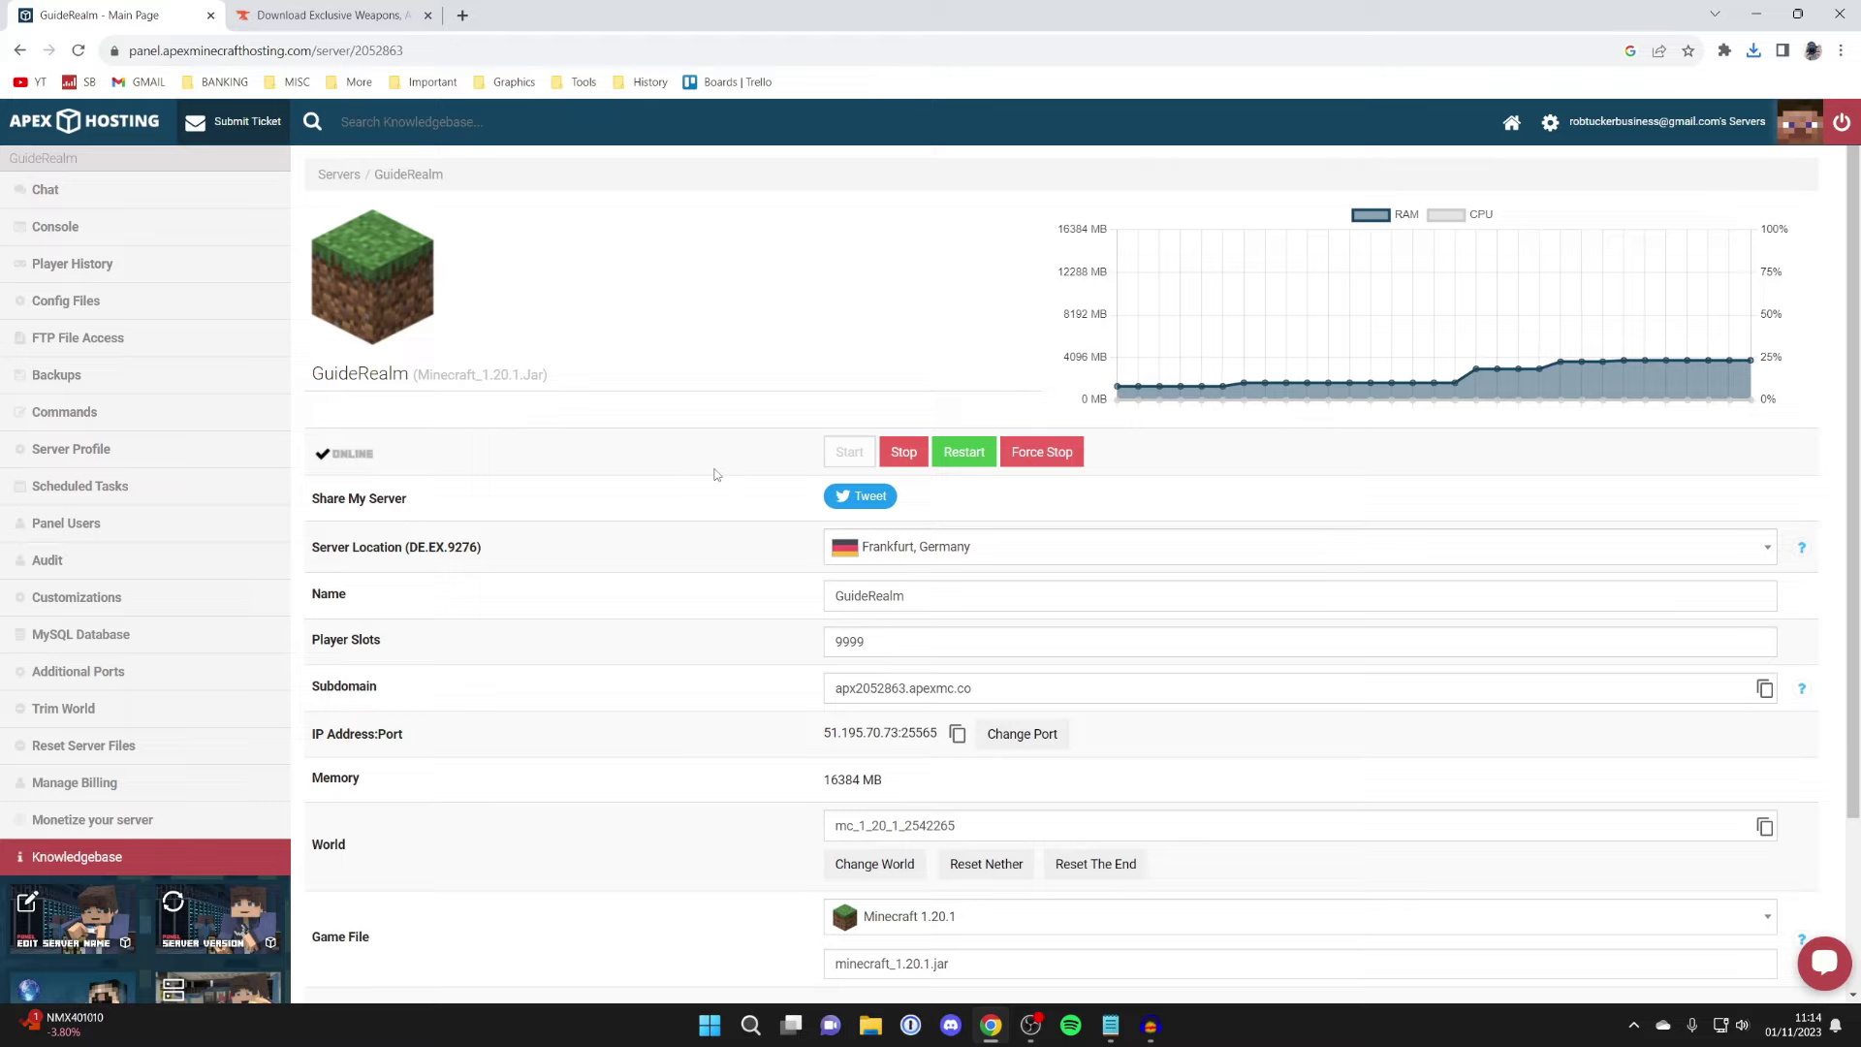
# Step: Change the GuideRealm server type to Forge 1.20.1
pyautogui.scroll(-3, 716, 474)
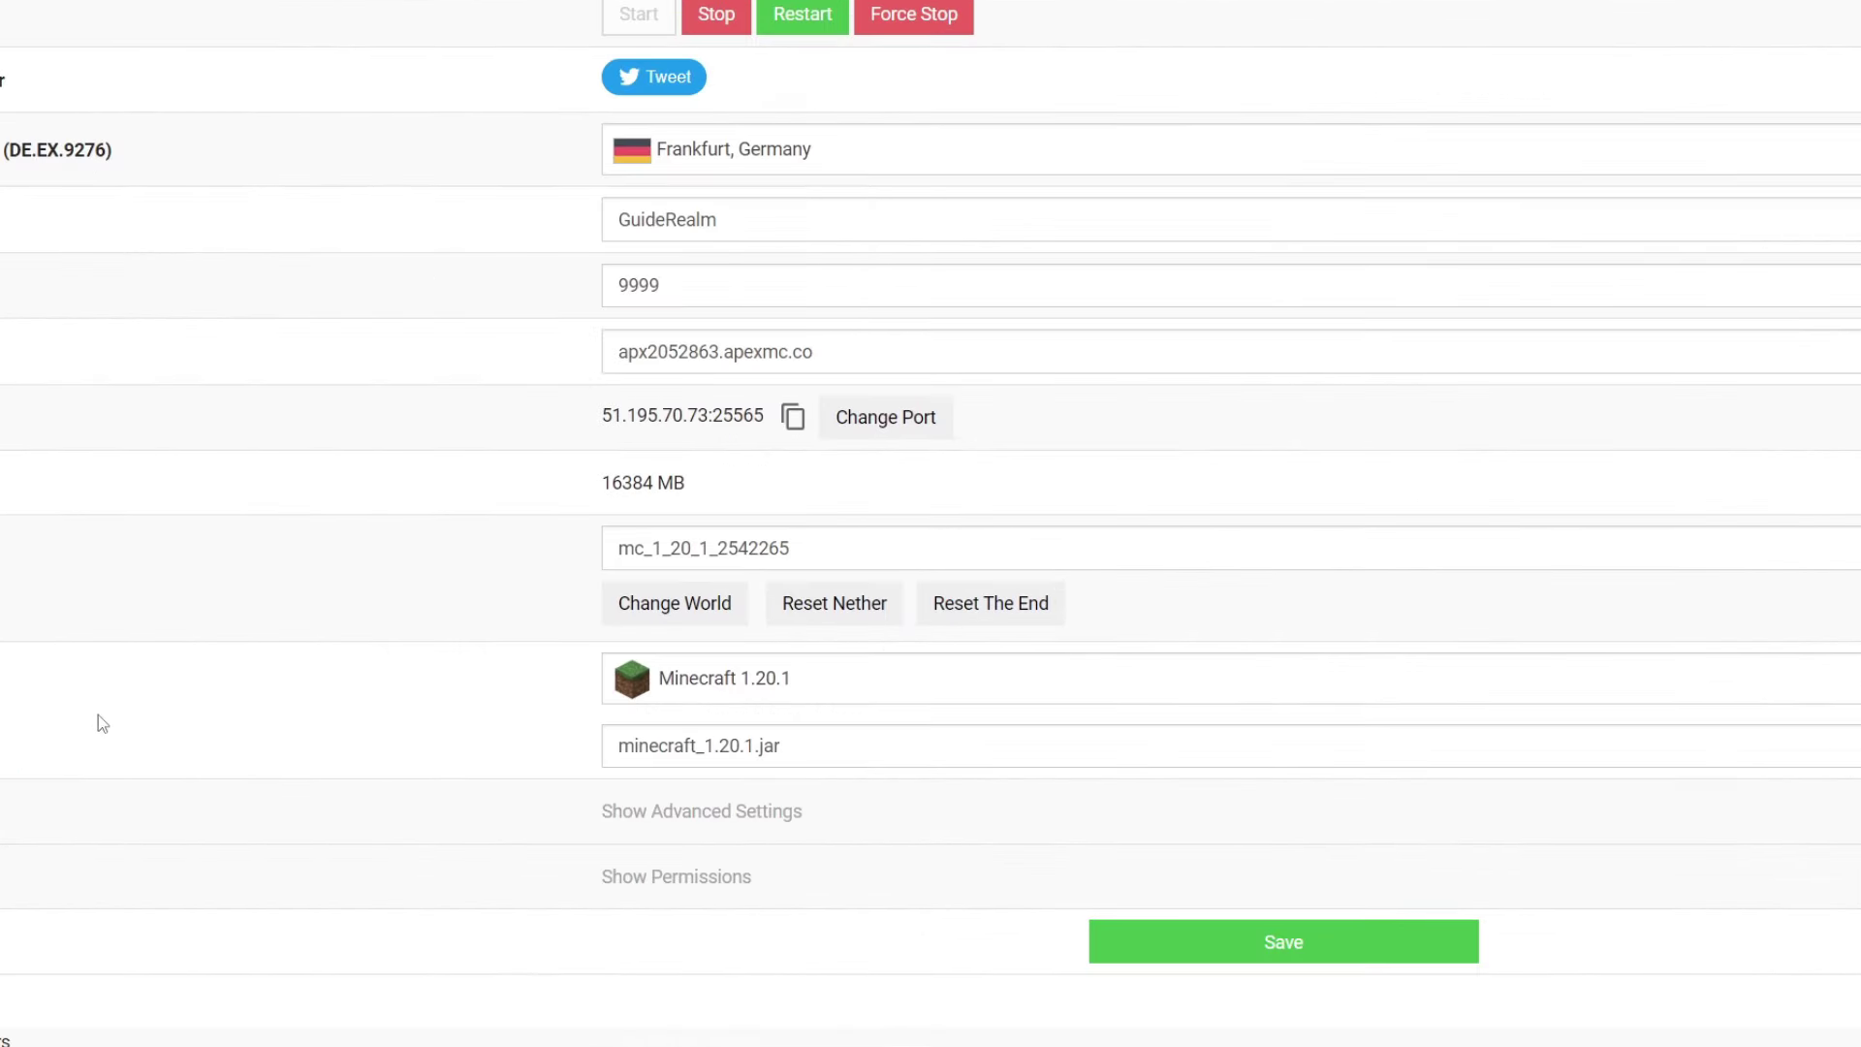
pyautogui.click(708, 686)
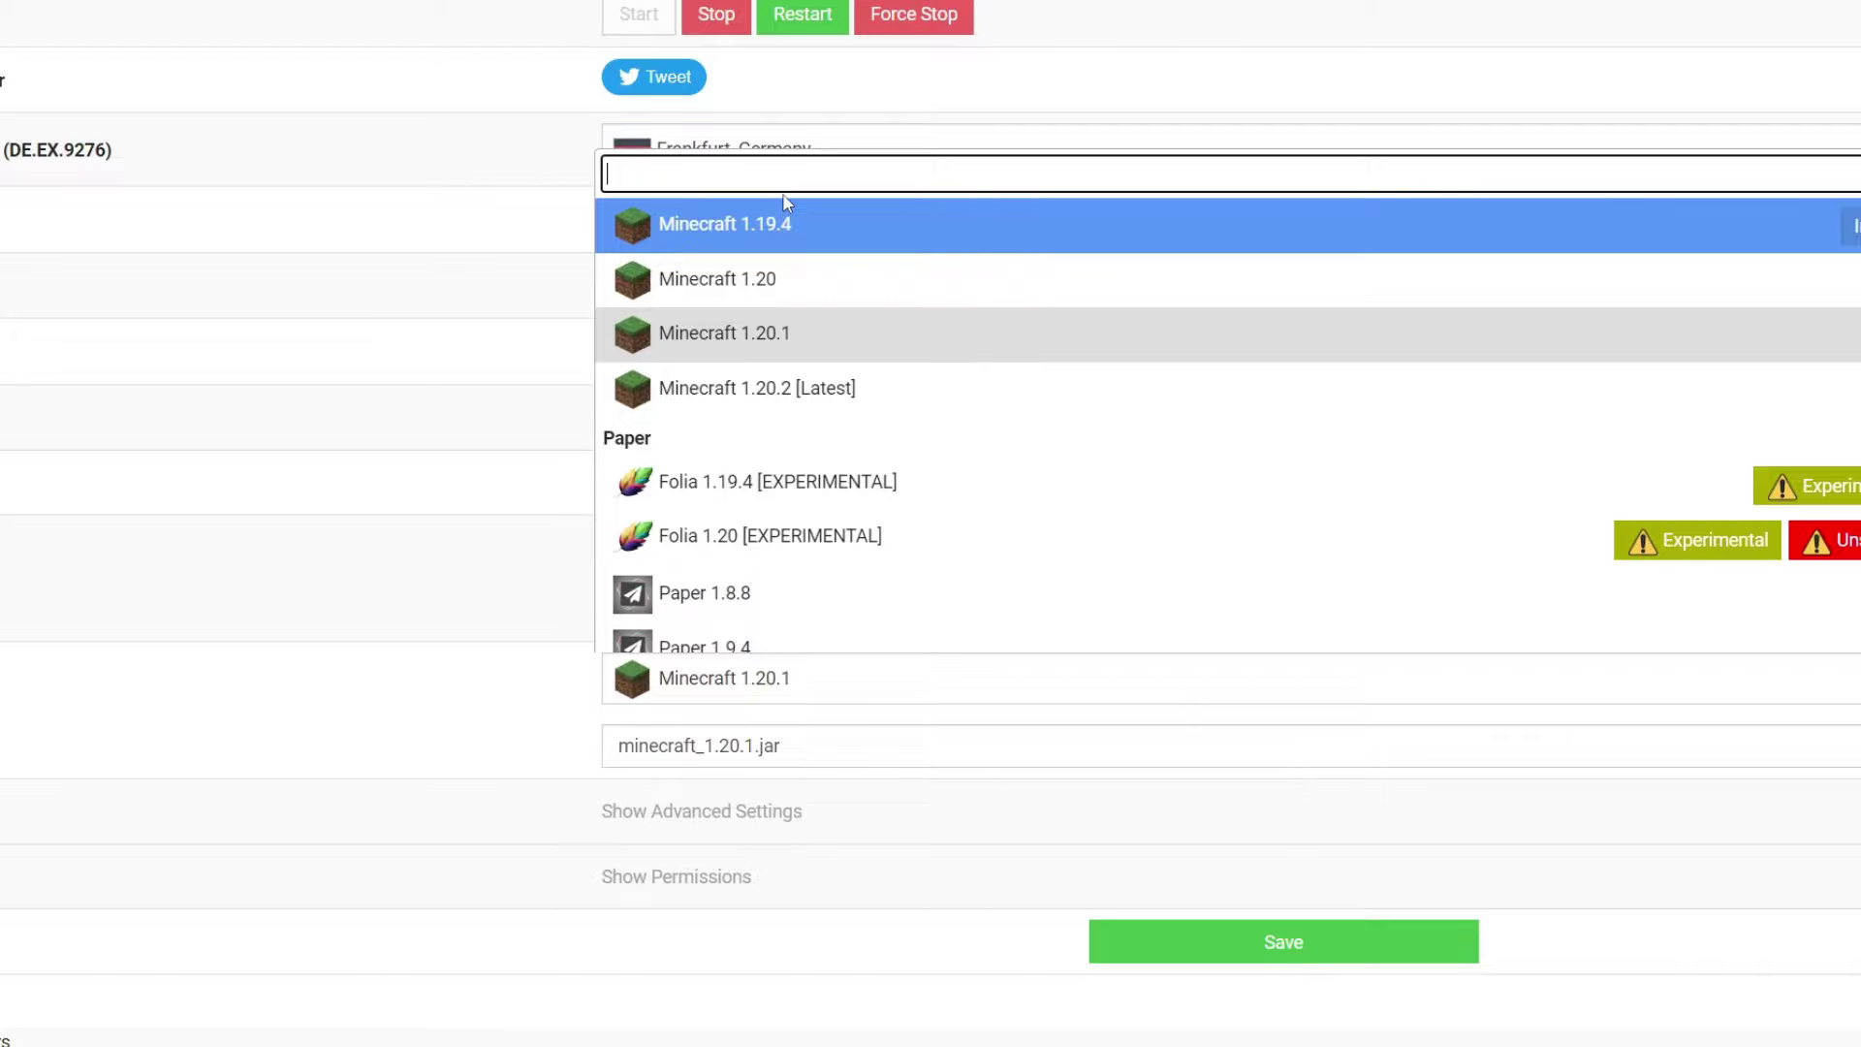
pyautogui.write('forge')
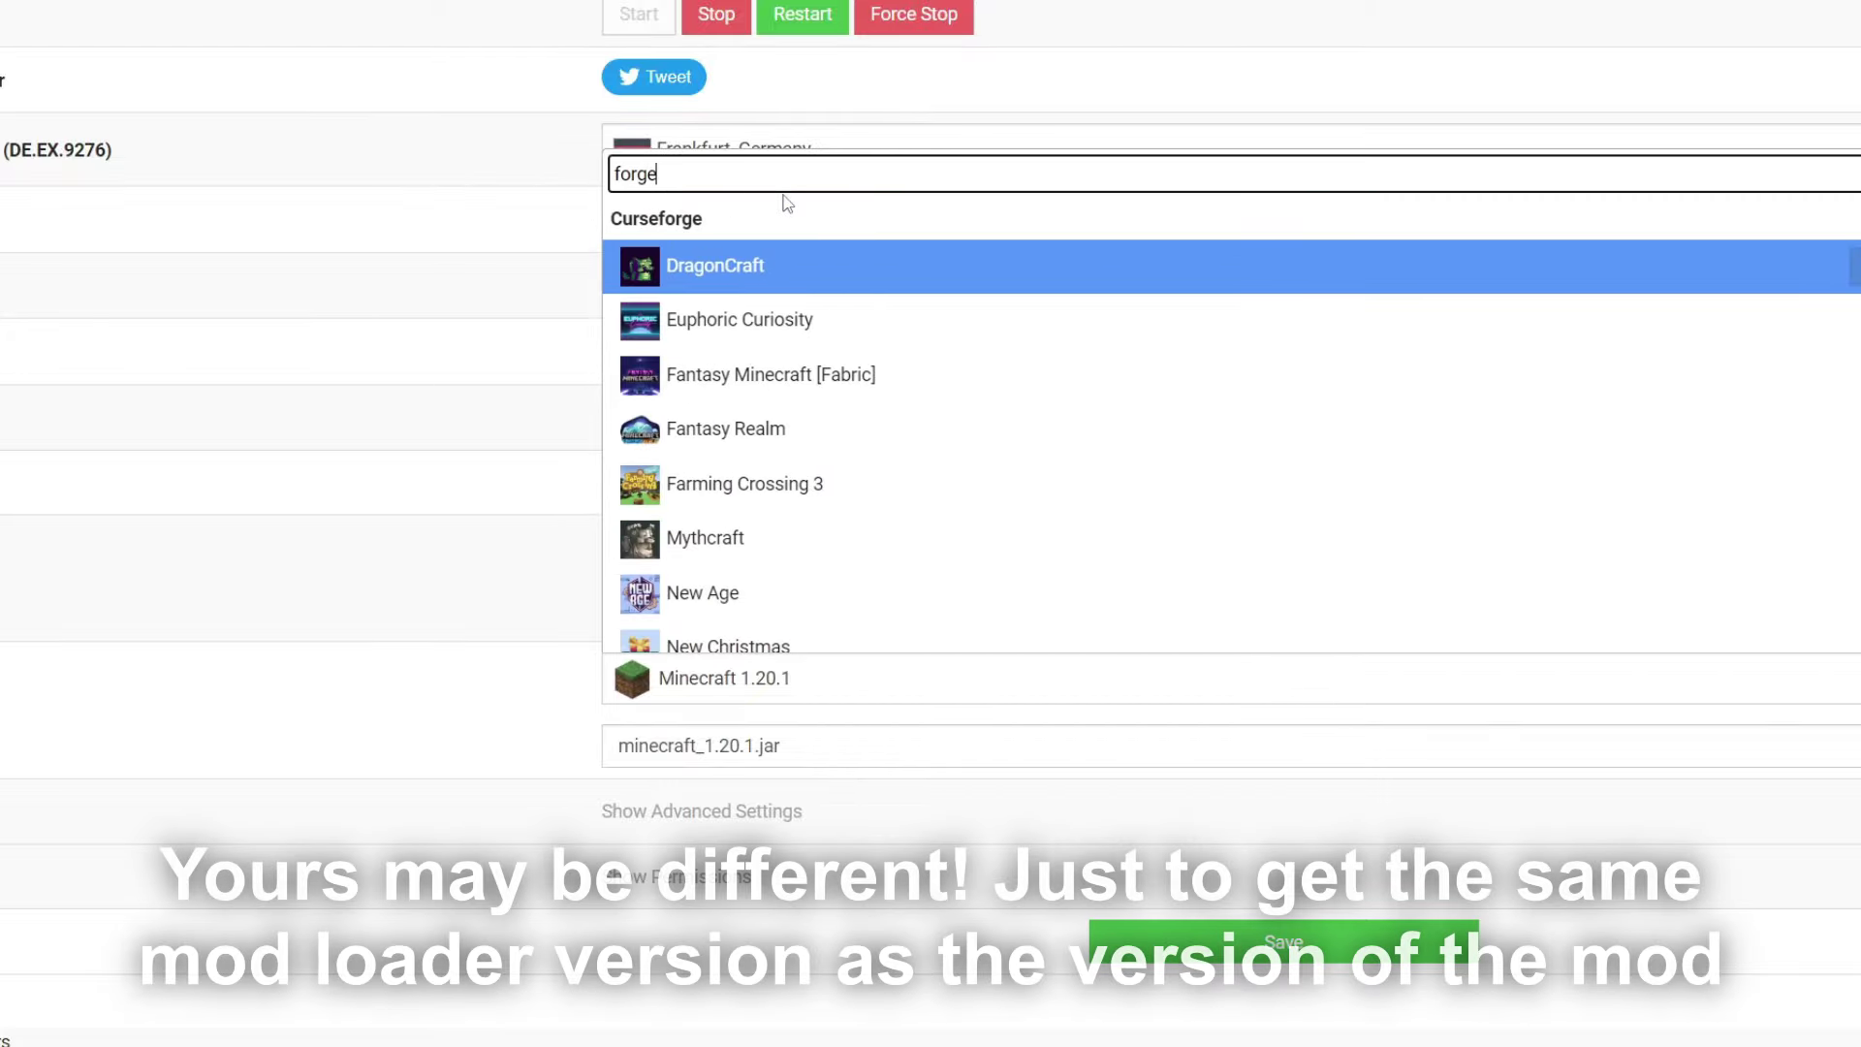
pyautogui.scroll(-10, 782, 291)
pyautogui.scroll(2, 818, 403)
pyautogui.scroll(-12, 819, 403)
pyautogui.scroll(2, 821, 403)
pyautogui.scroll(1, 820, 403)
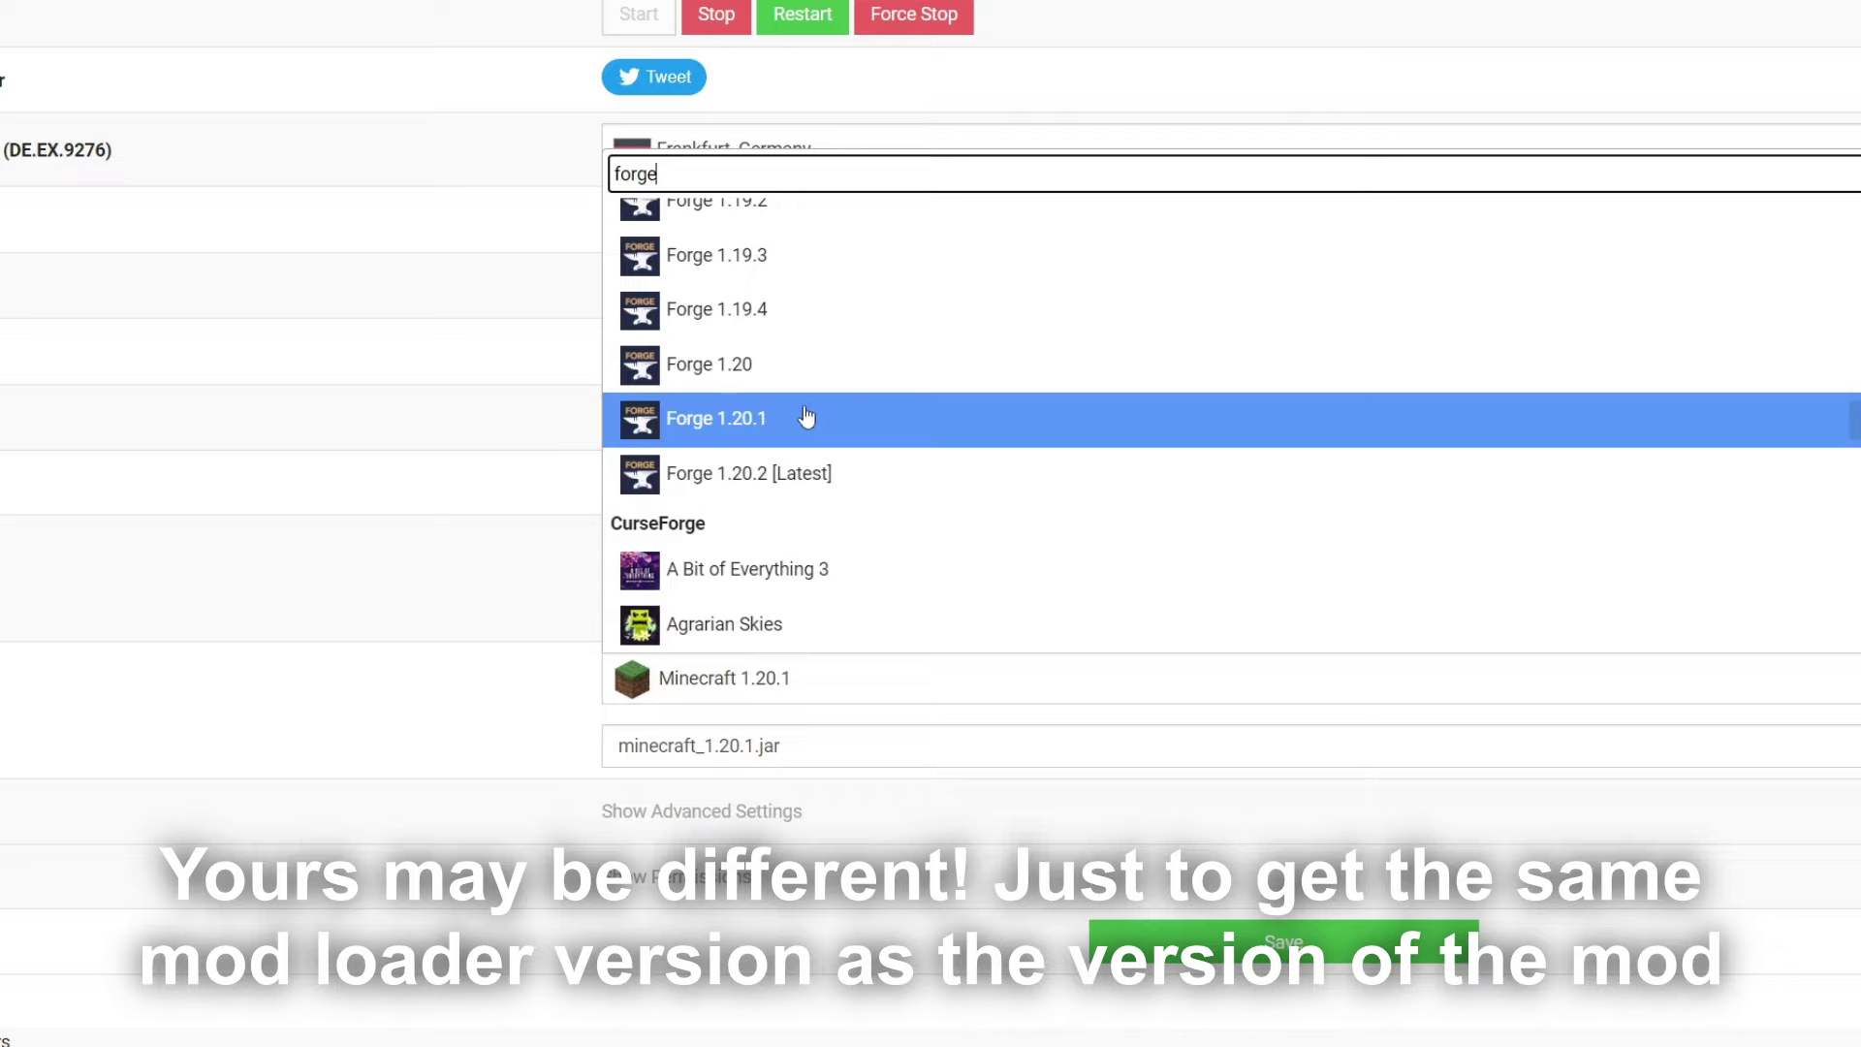
pyautogui.click(802, 418)
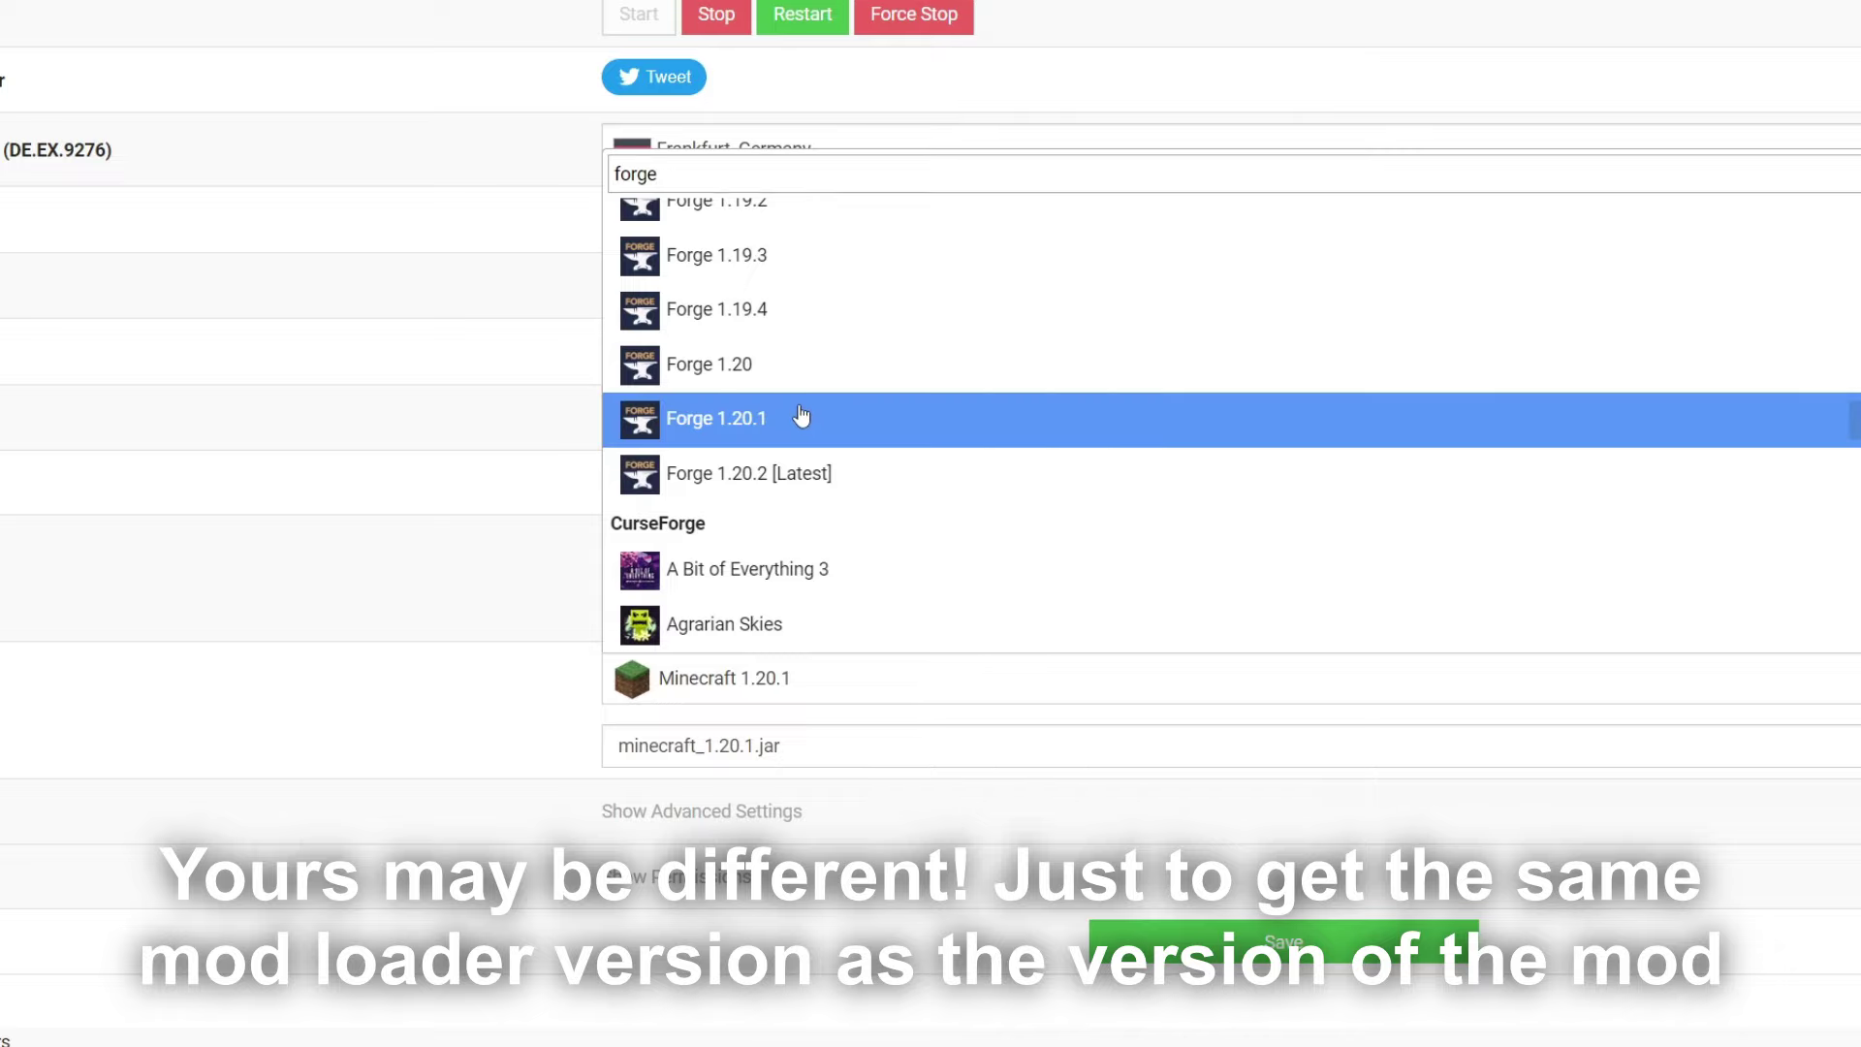
pyautogui.moveTo(595, 539); pyautogui.dragTo(863, 536)
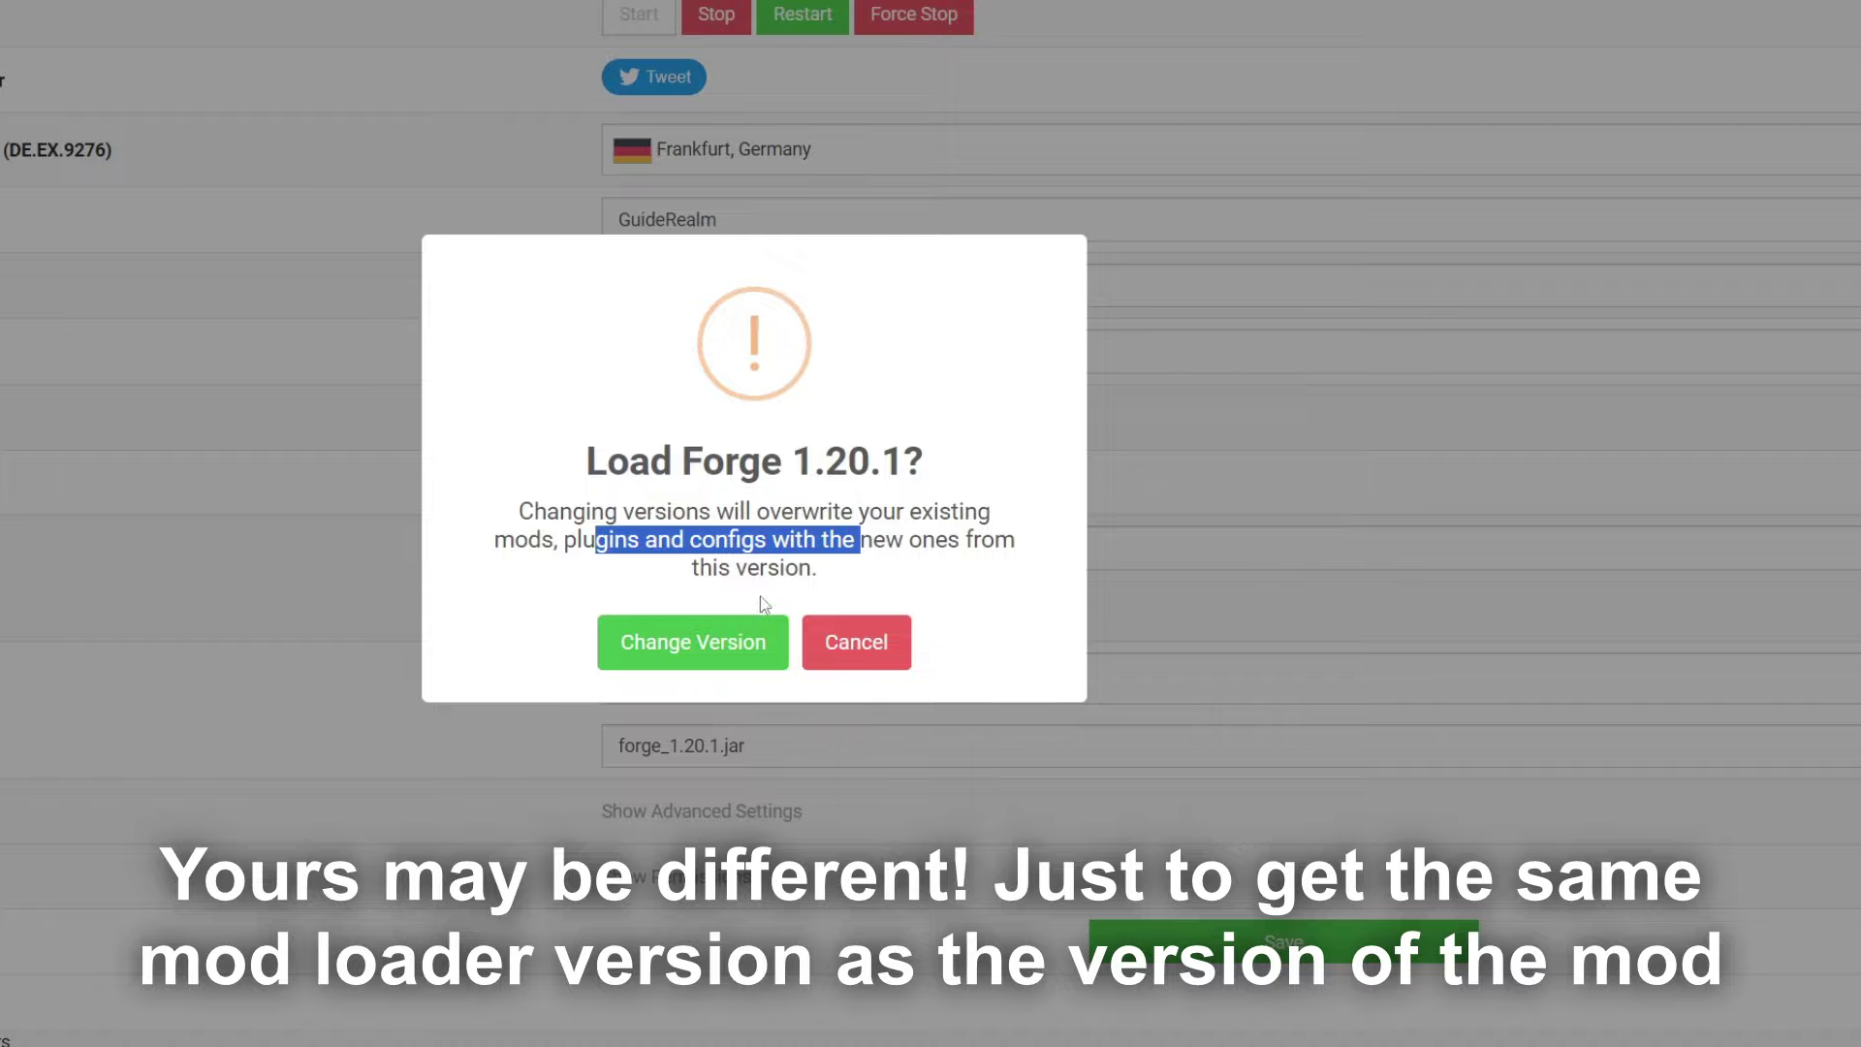
pyautogui.click(703, 643)
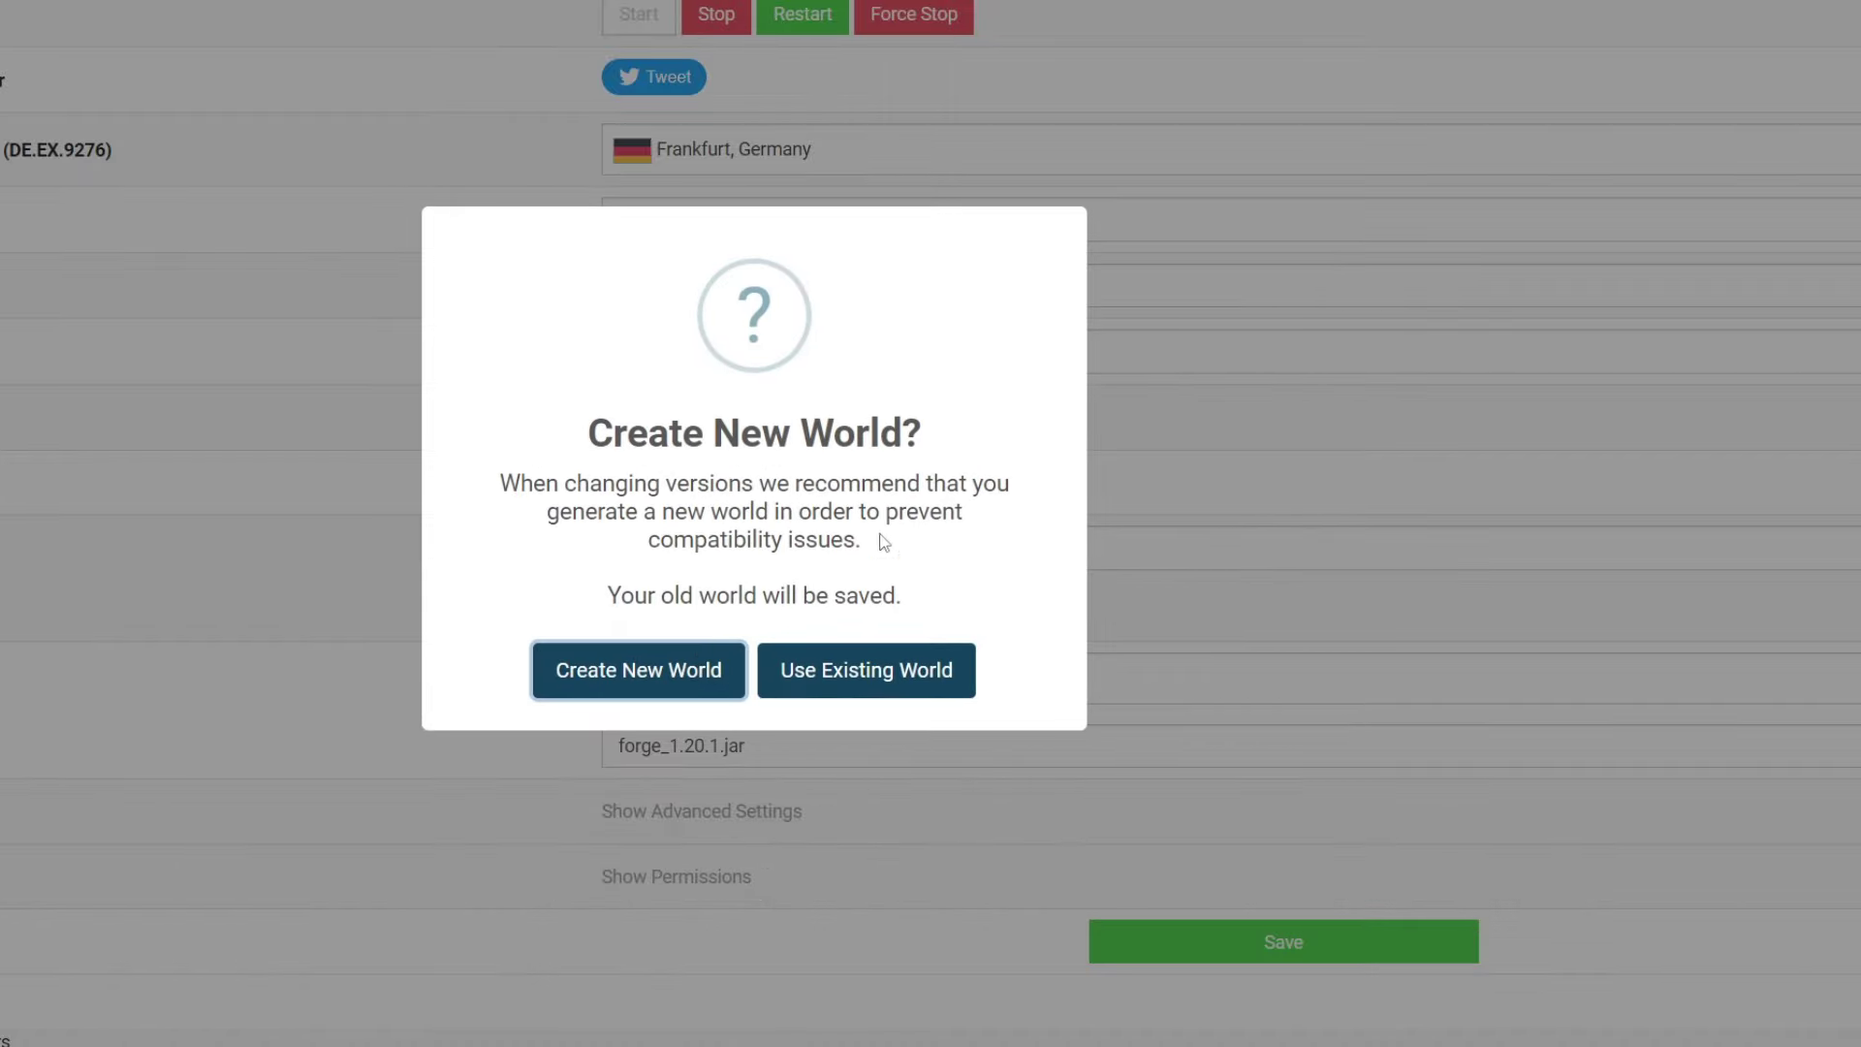
# Step: Create a new world for the Forge server and postpone the restart
pyautogui.click(792, 594)
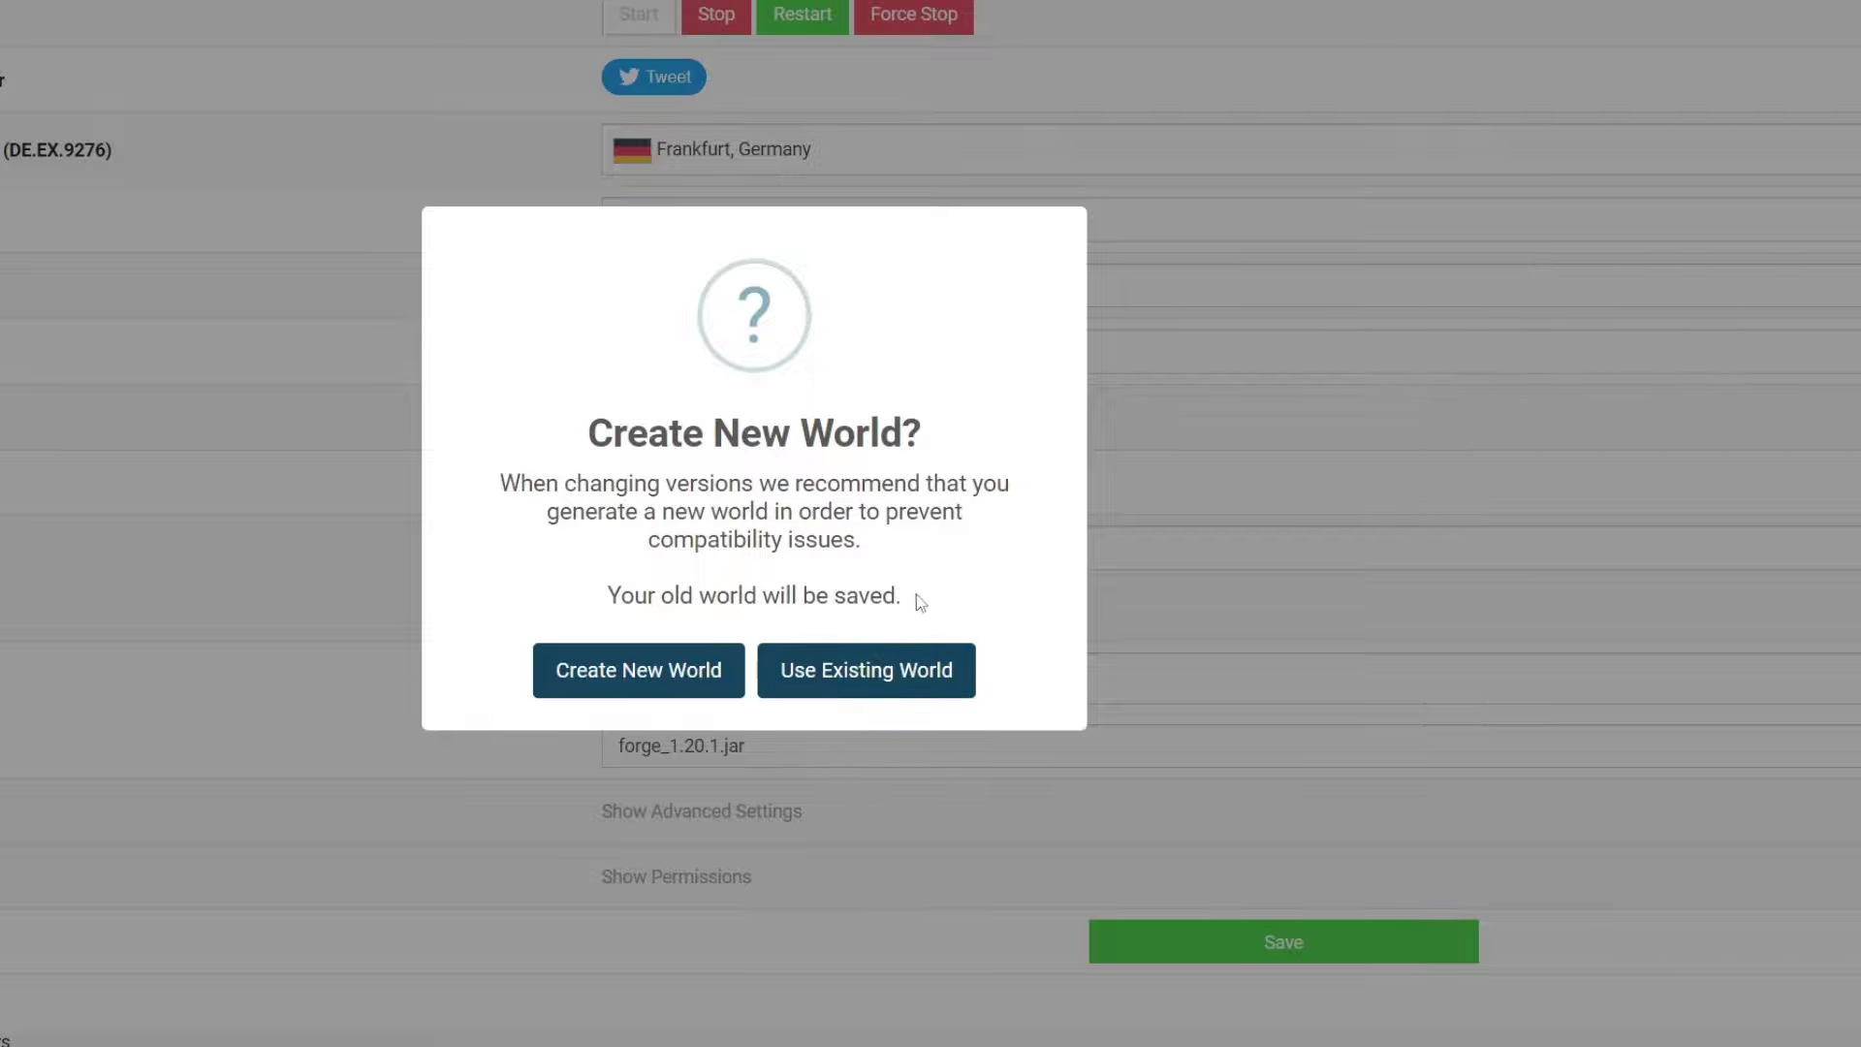
pyautogui.moveTo(656, 602); pyautogui.dragTo(959, 623)
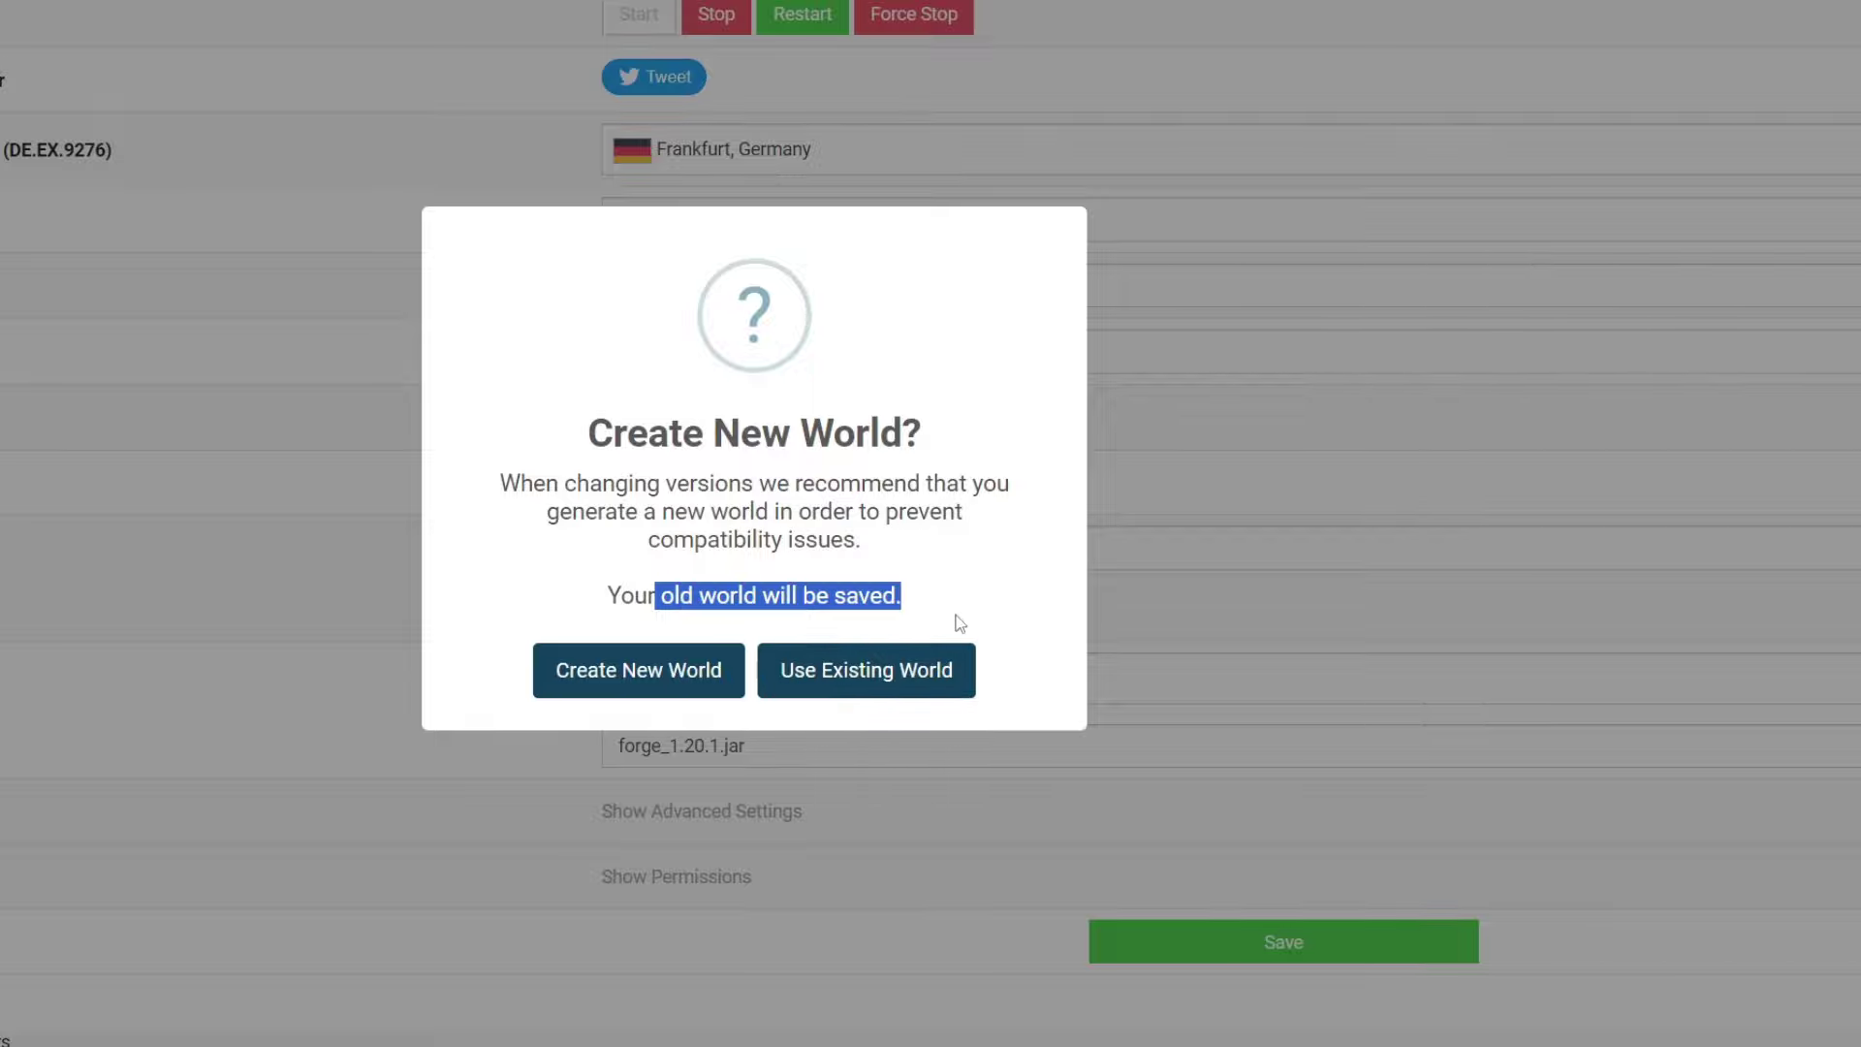
pyautogui.click(637, 667)
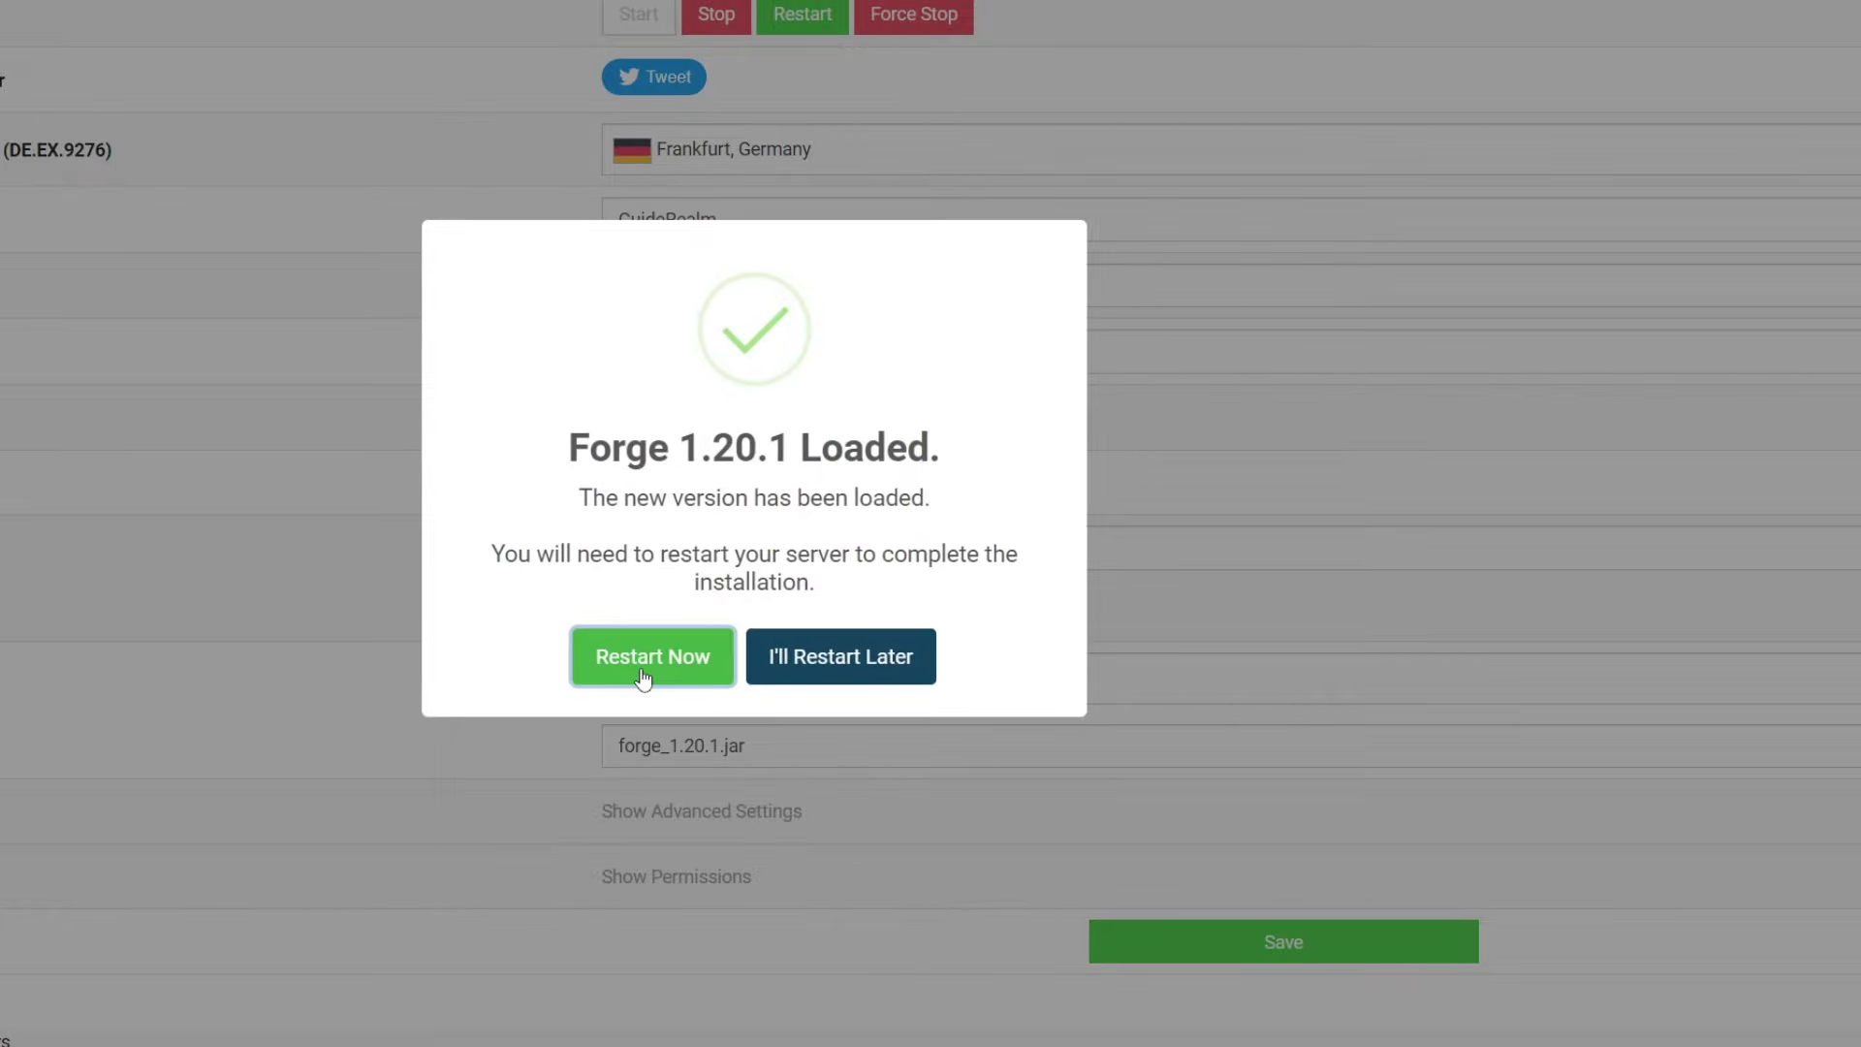
pyautogui.click(897, 666)
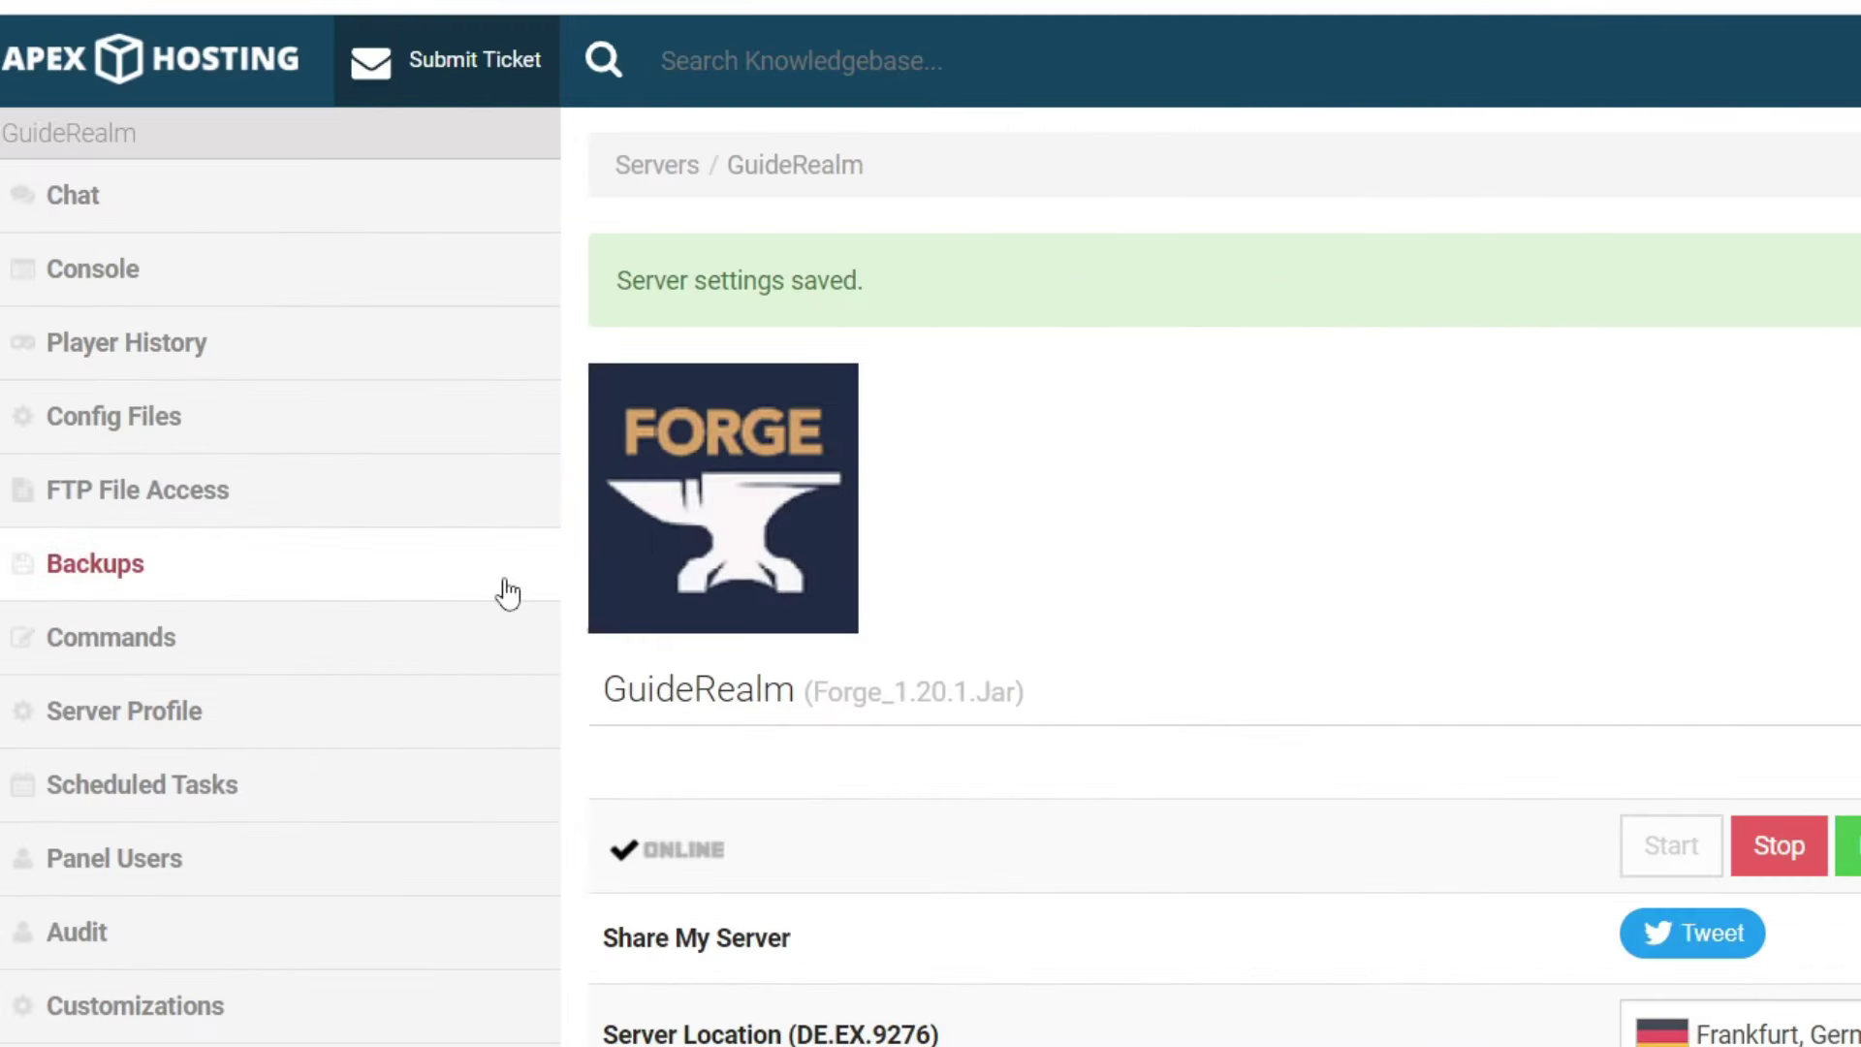
# Step: Log in to the server's FTP file access using the saved panel password
pyautogui.click(217, 487)
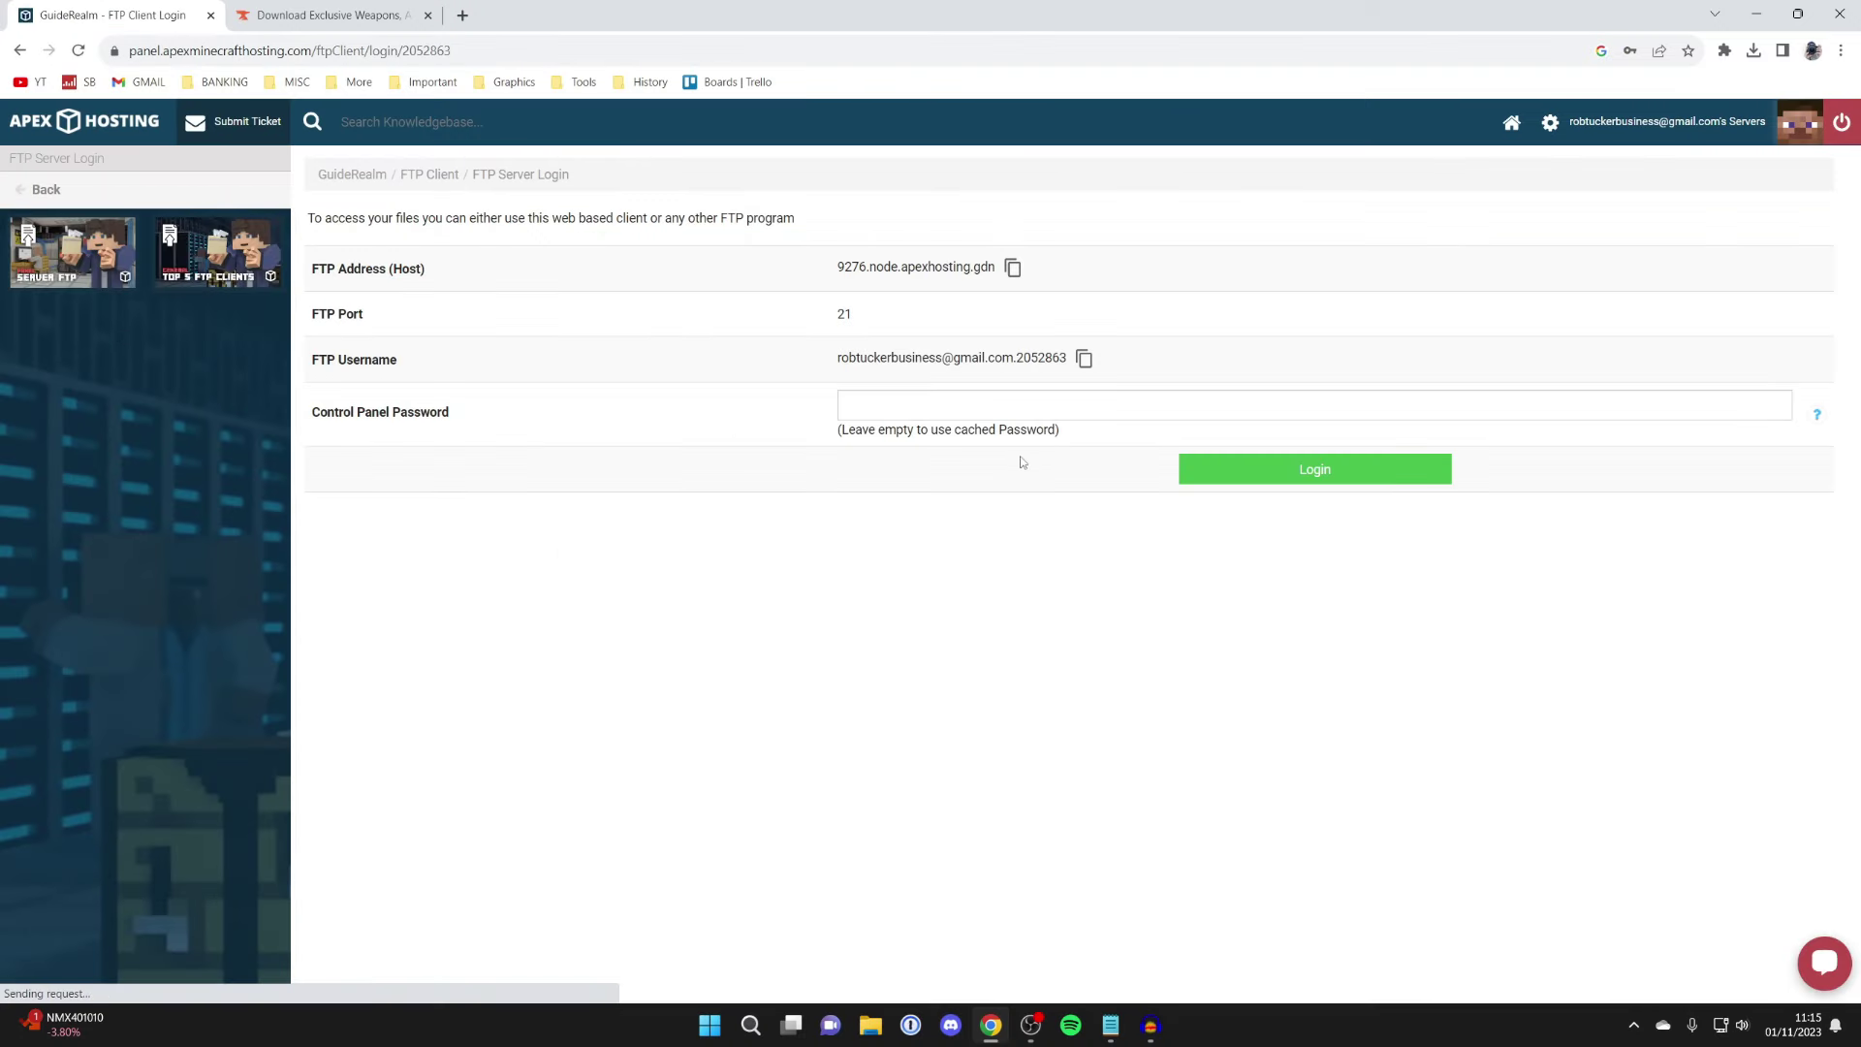
pyautogui.click(1012, 405)
pyautogui.click(1068, 454)
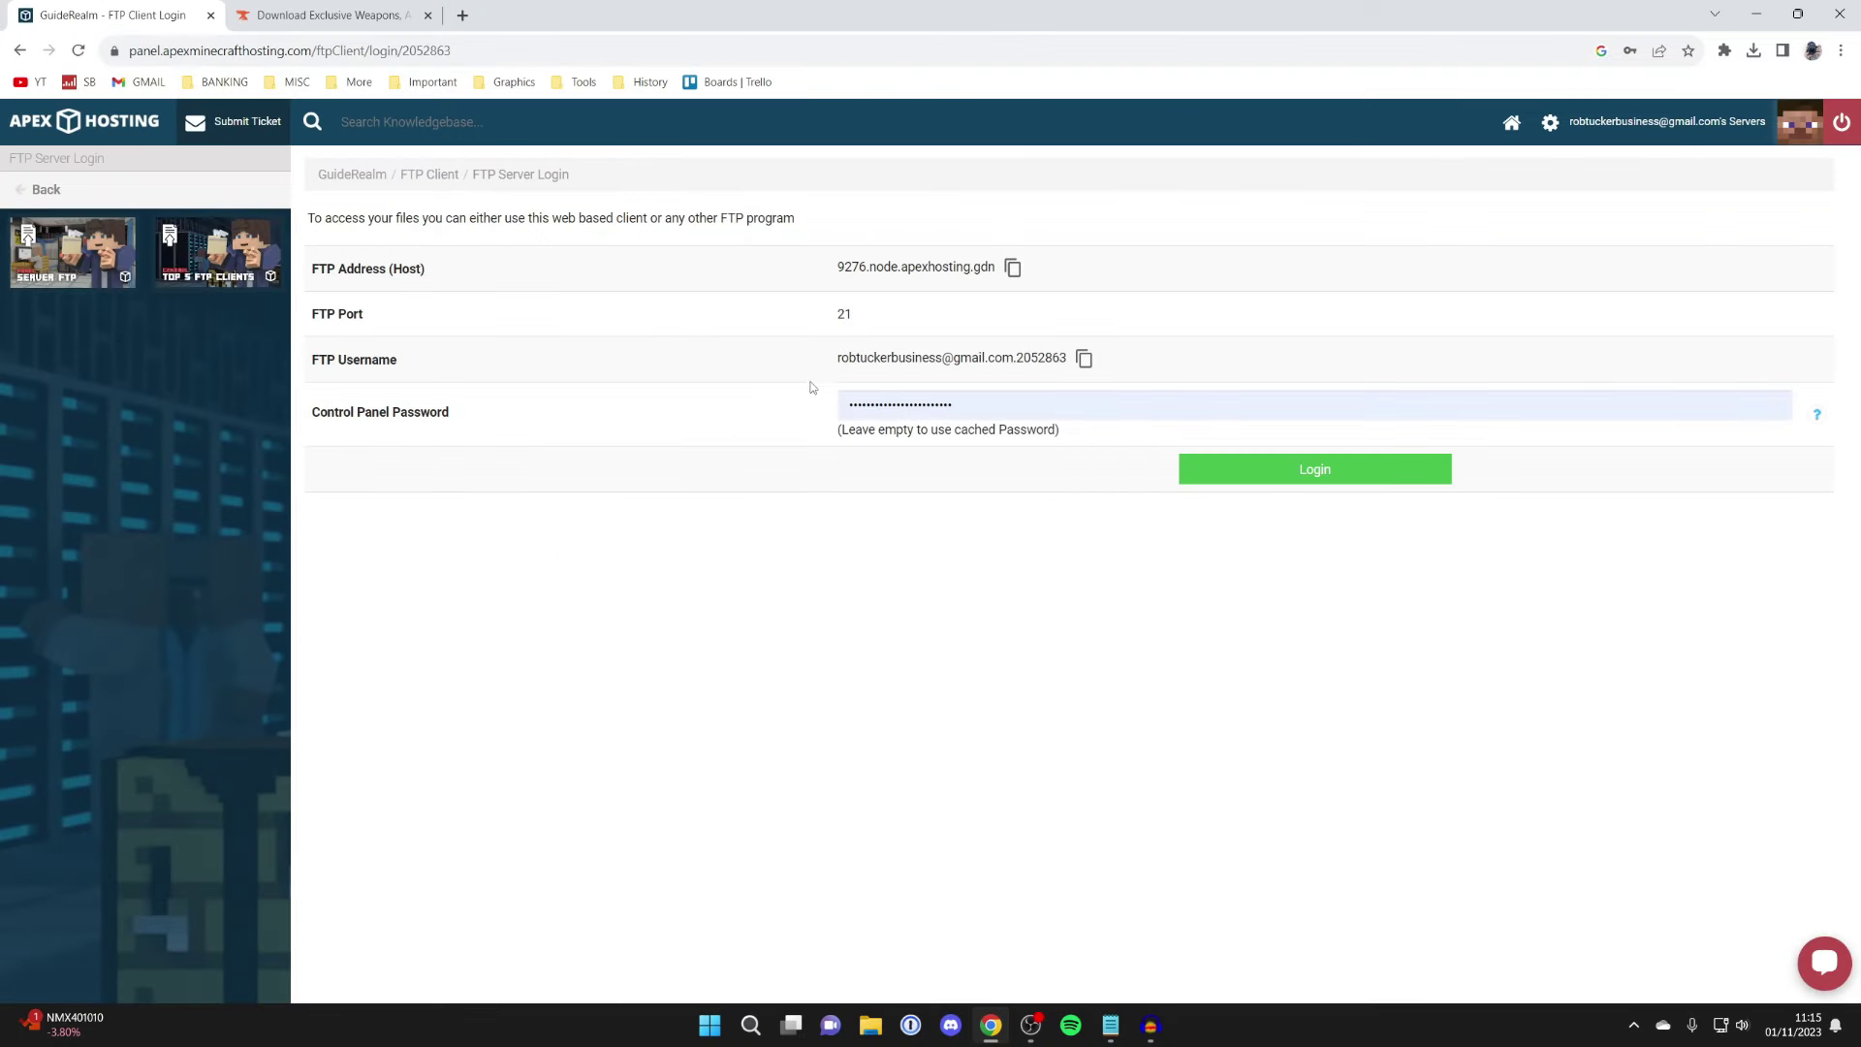
pyautogui.click(1264, 477)
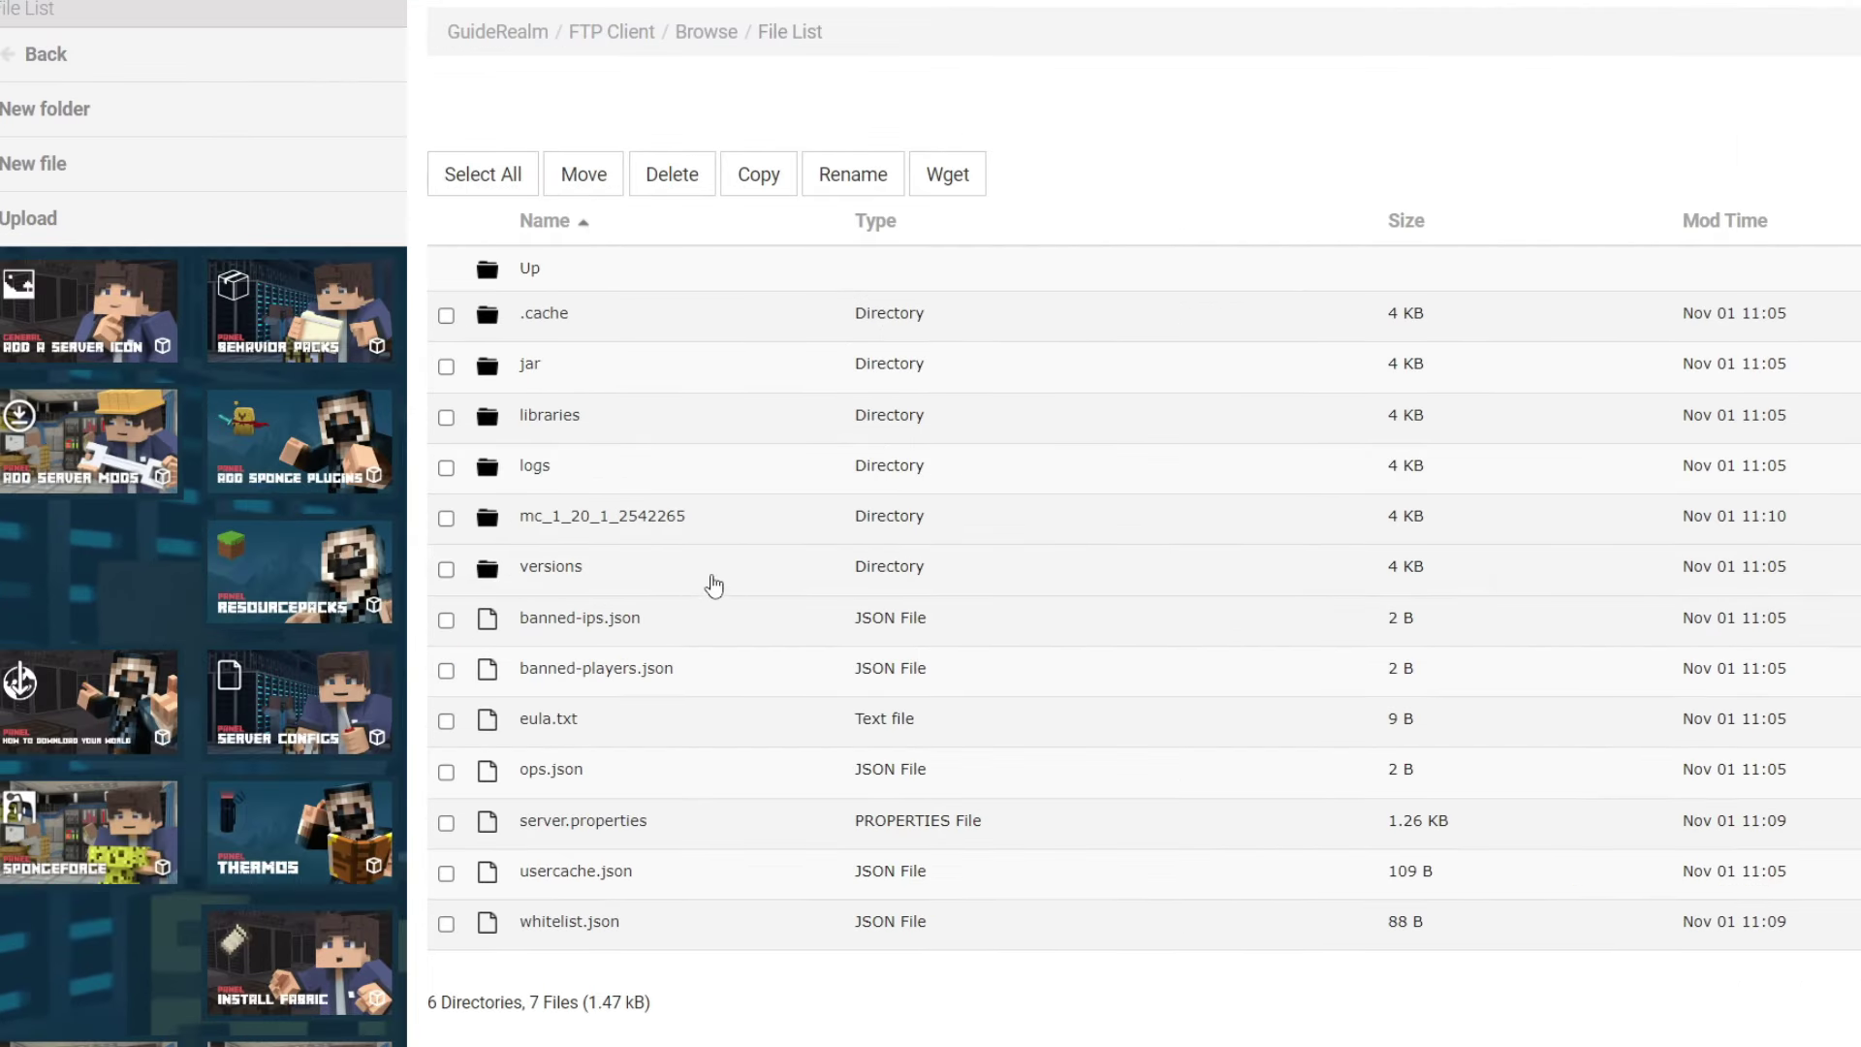
# Step: Create a new 'mods' folder in /default and open it
pyautogui.click(72, 114)
pyautogui.click(480, 215)
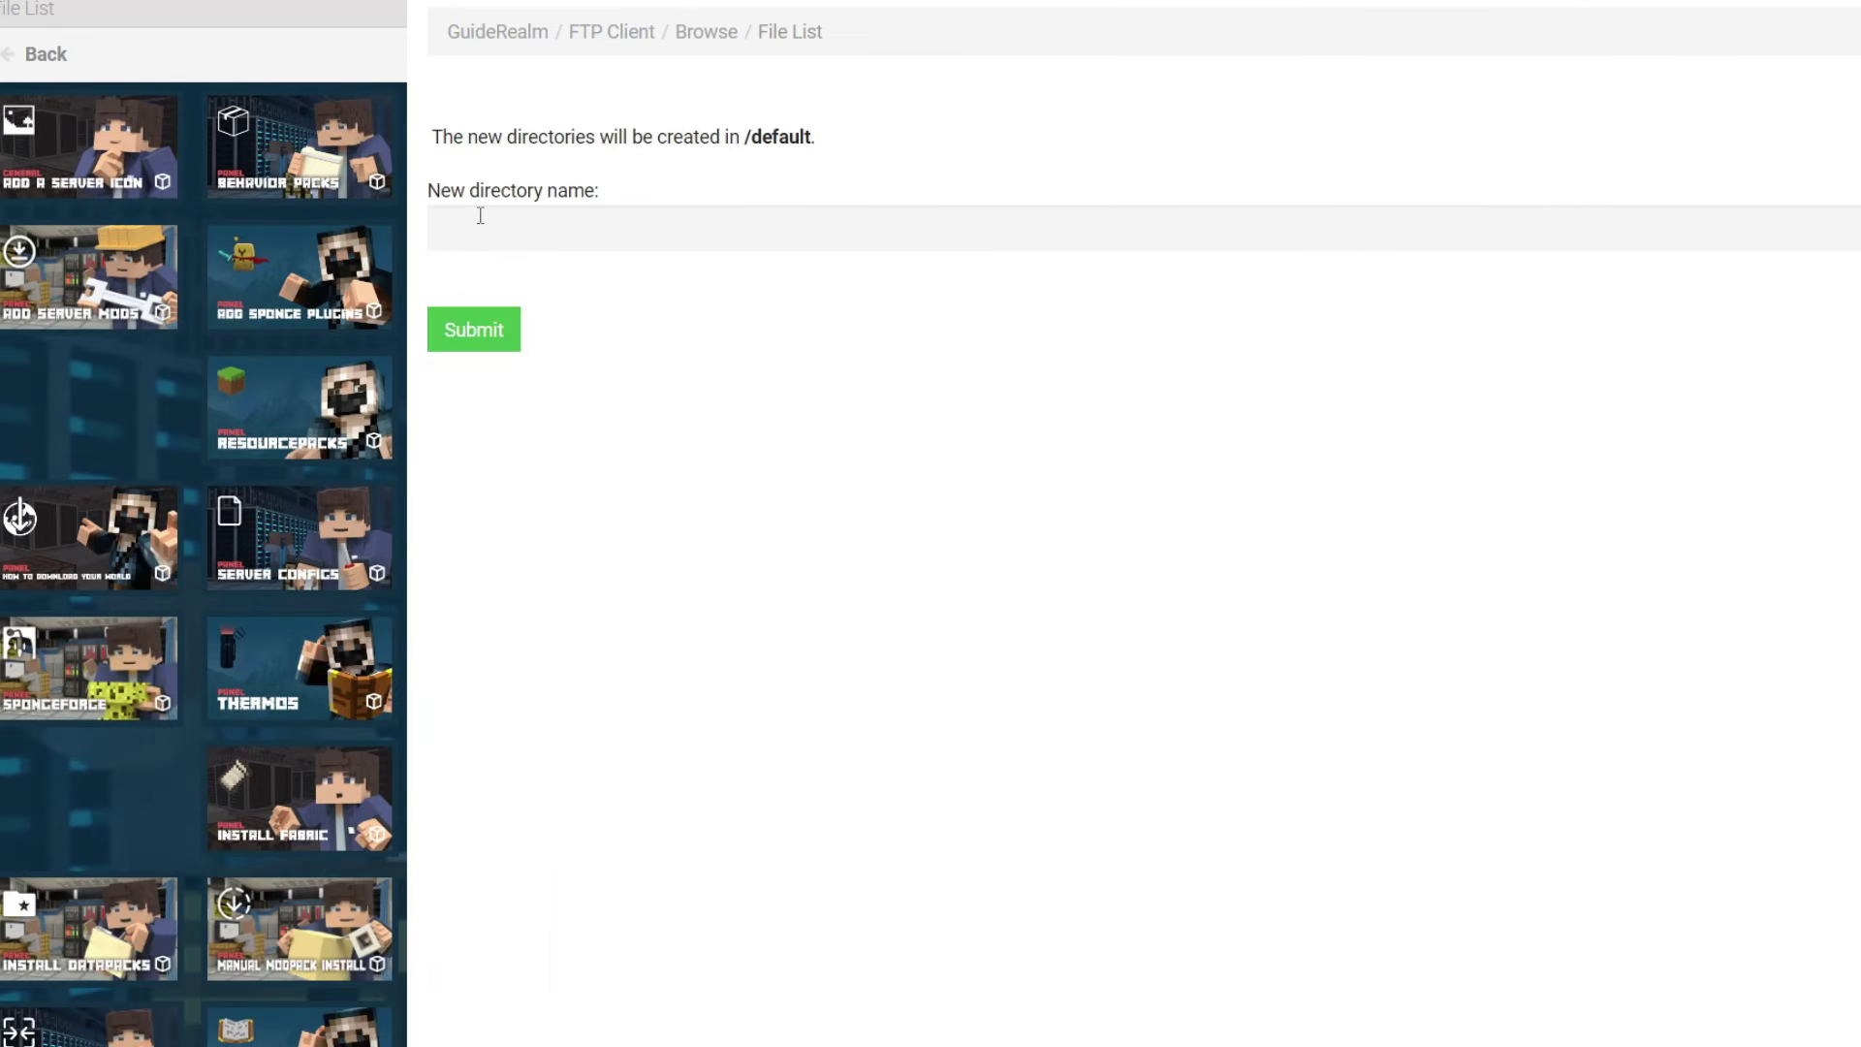
pyautogui.click(469, 327)
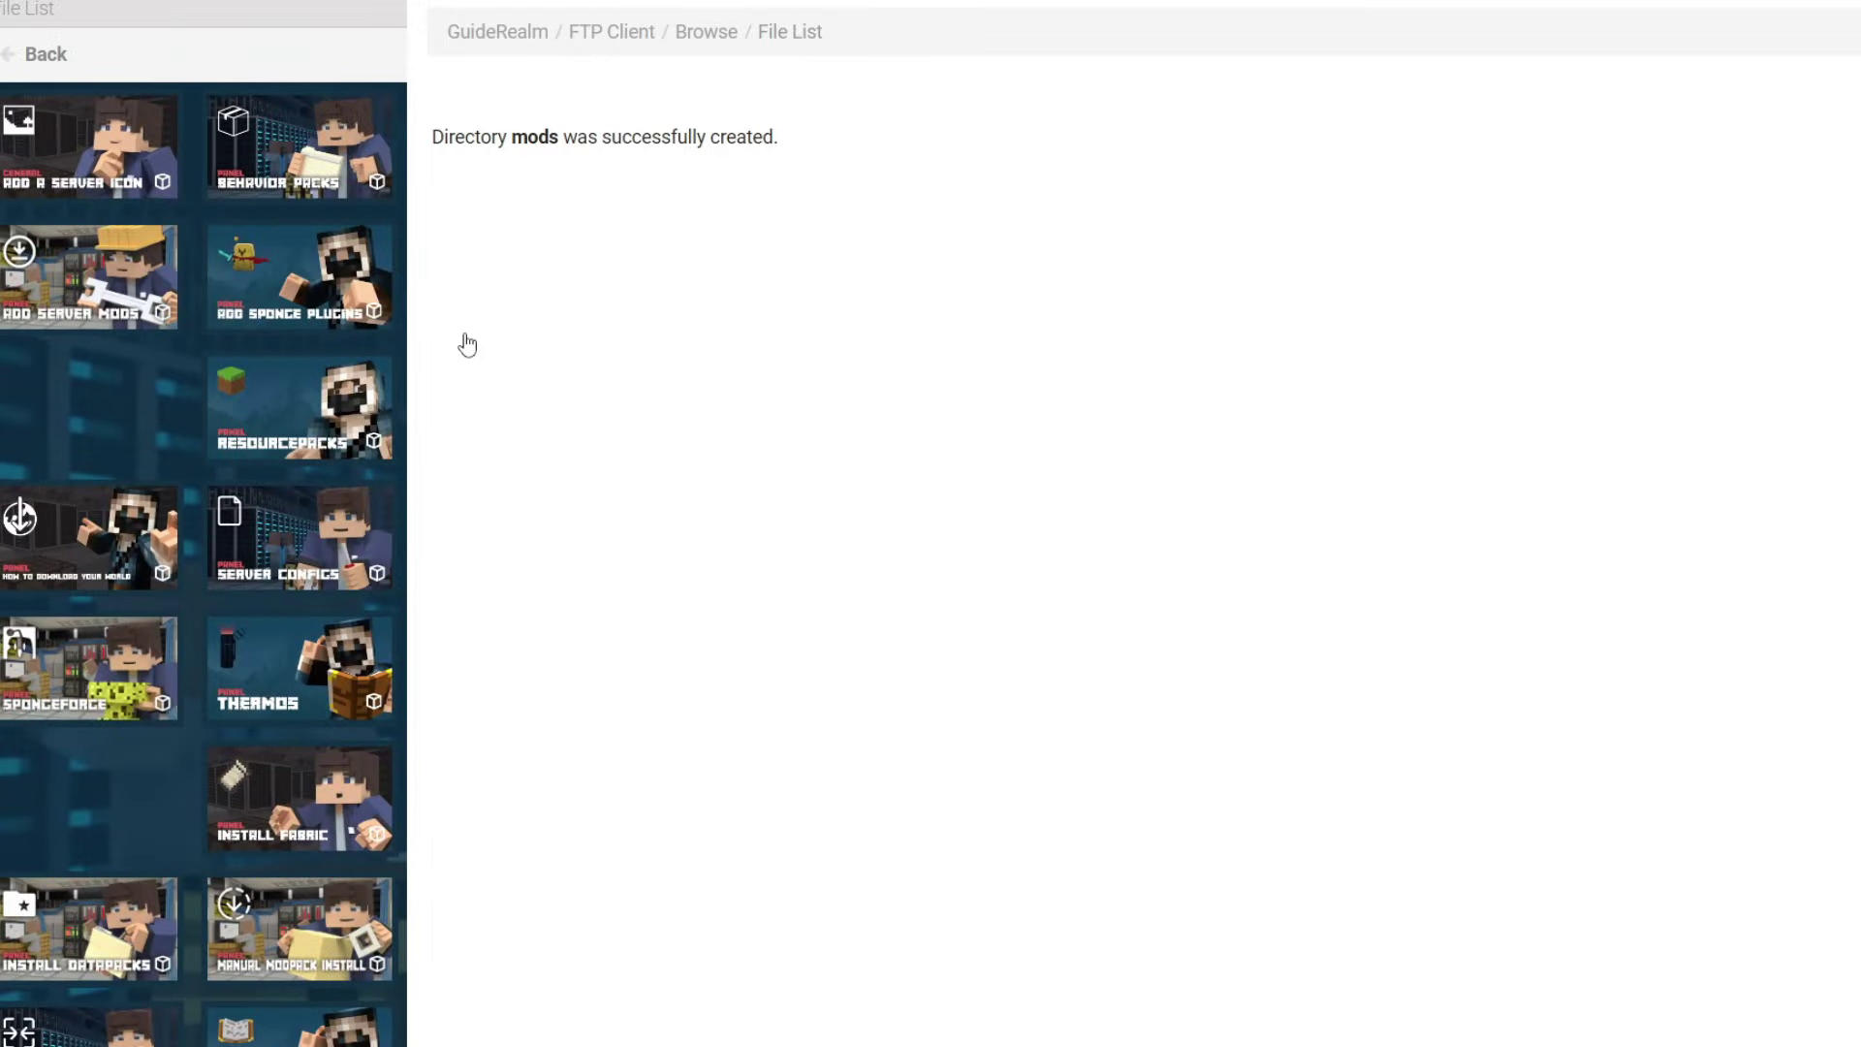
pyautogui.click(60, 56)
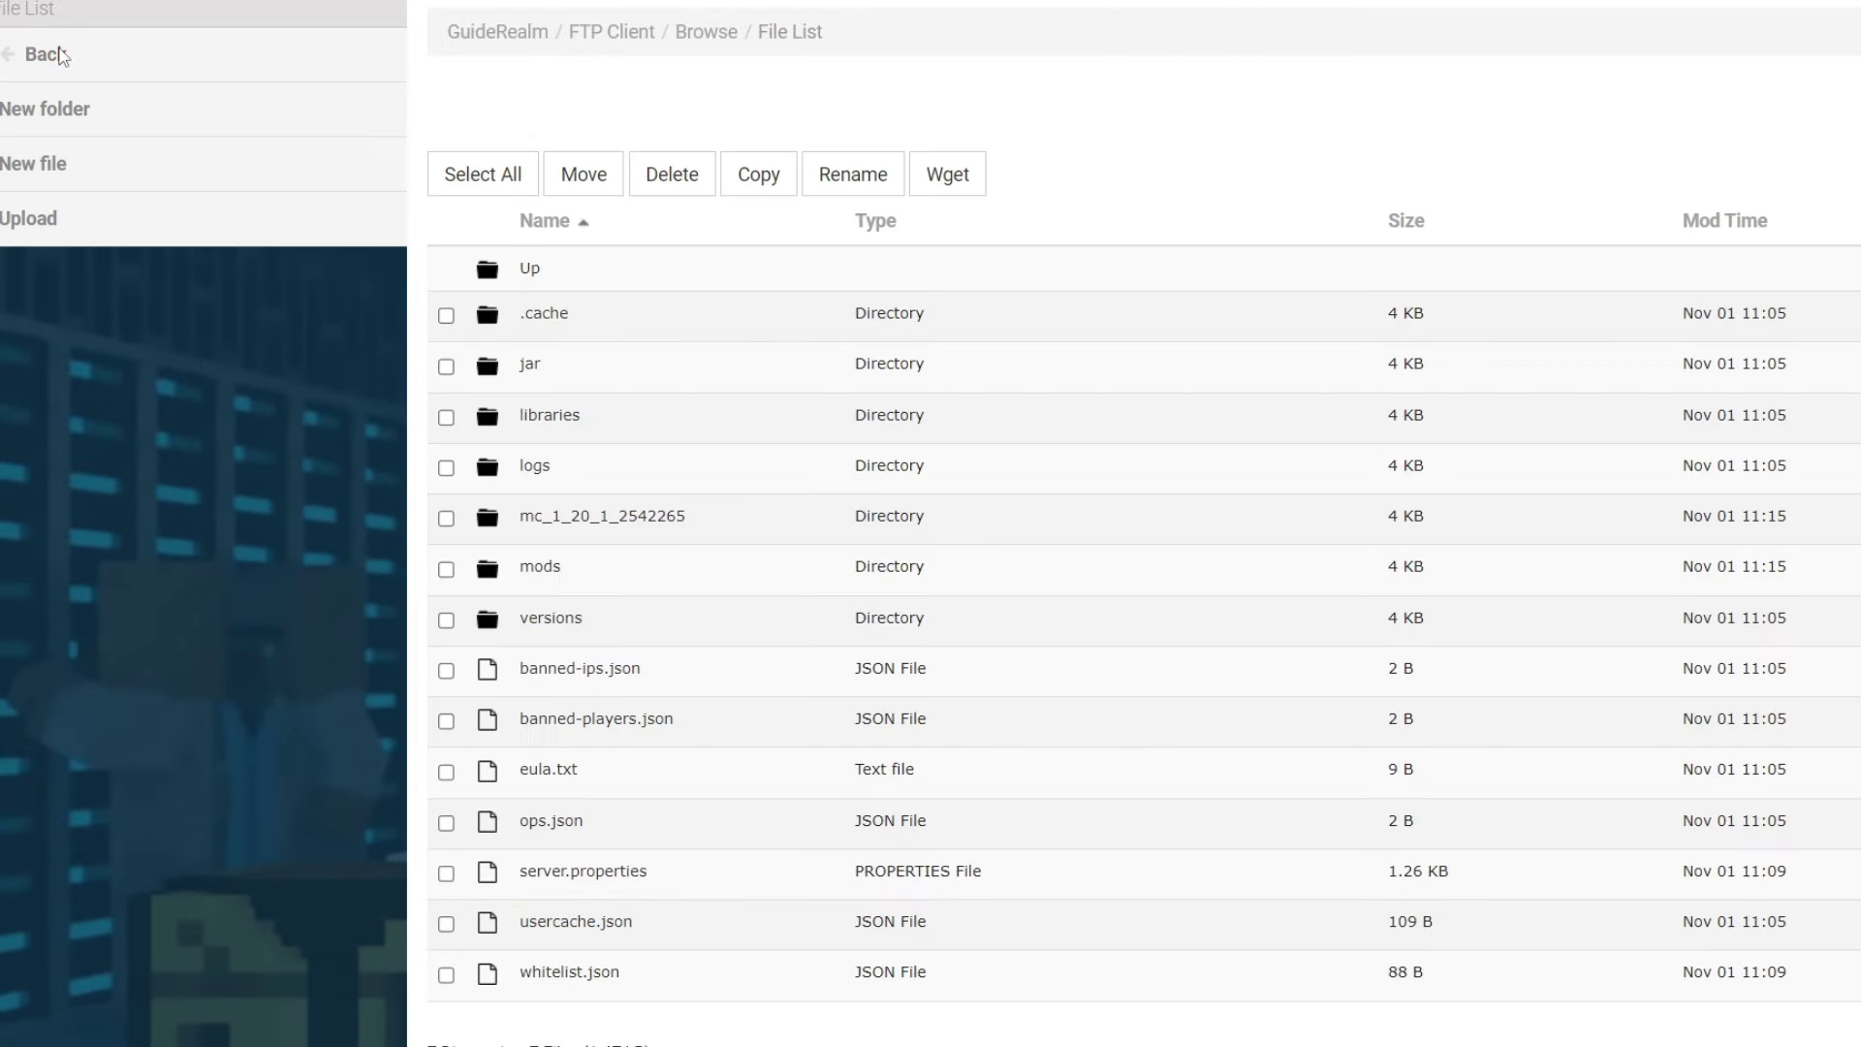
pyautogui.click(592, 578)
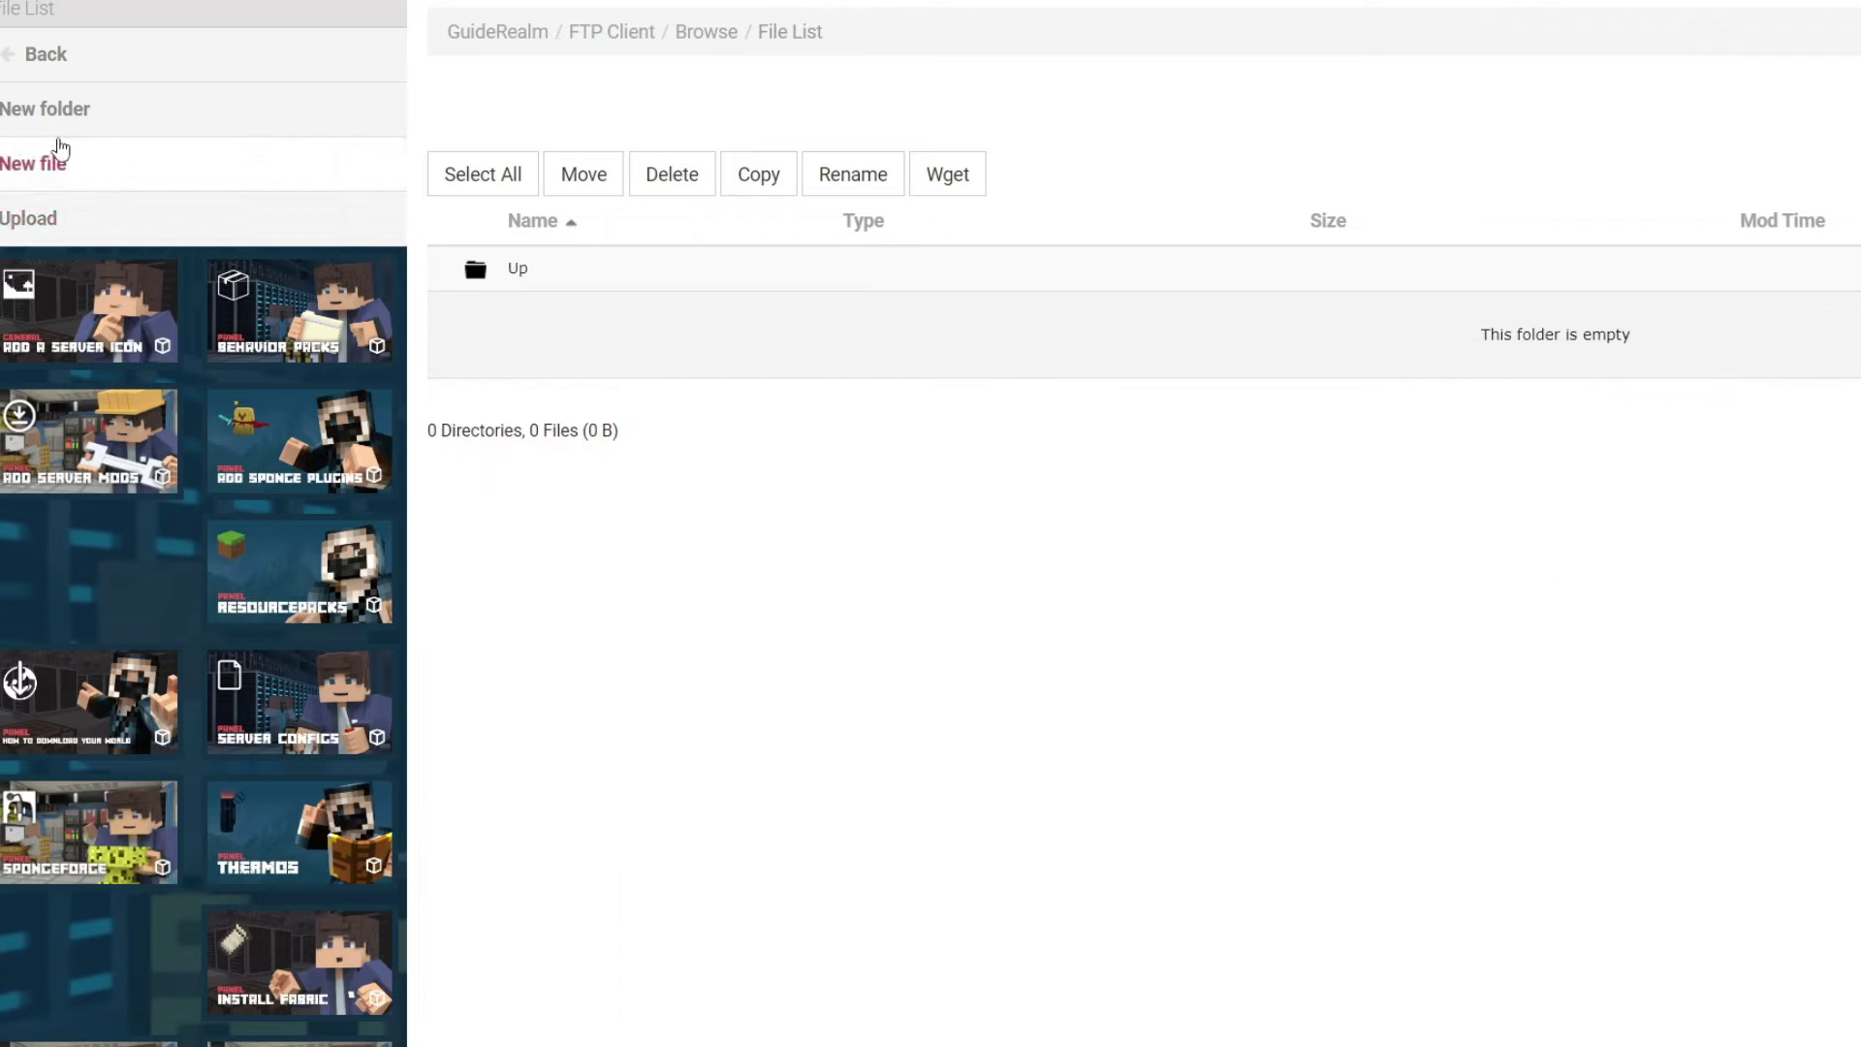
# Step: Upload Exclusive_Weapons_Armor_and_Tools-2.1.0-Forge.jar from Downloads into /default/mods, then exit the file browser
pyautogui.click(107, 232)
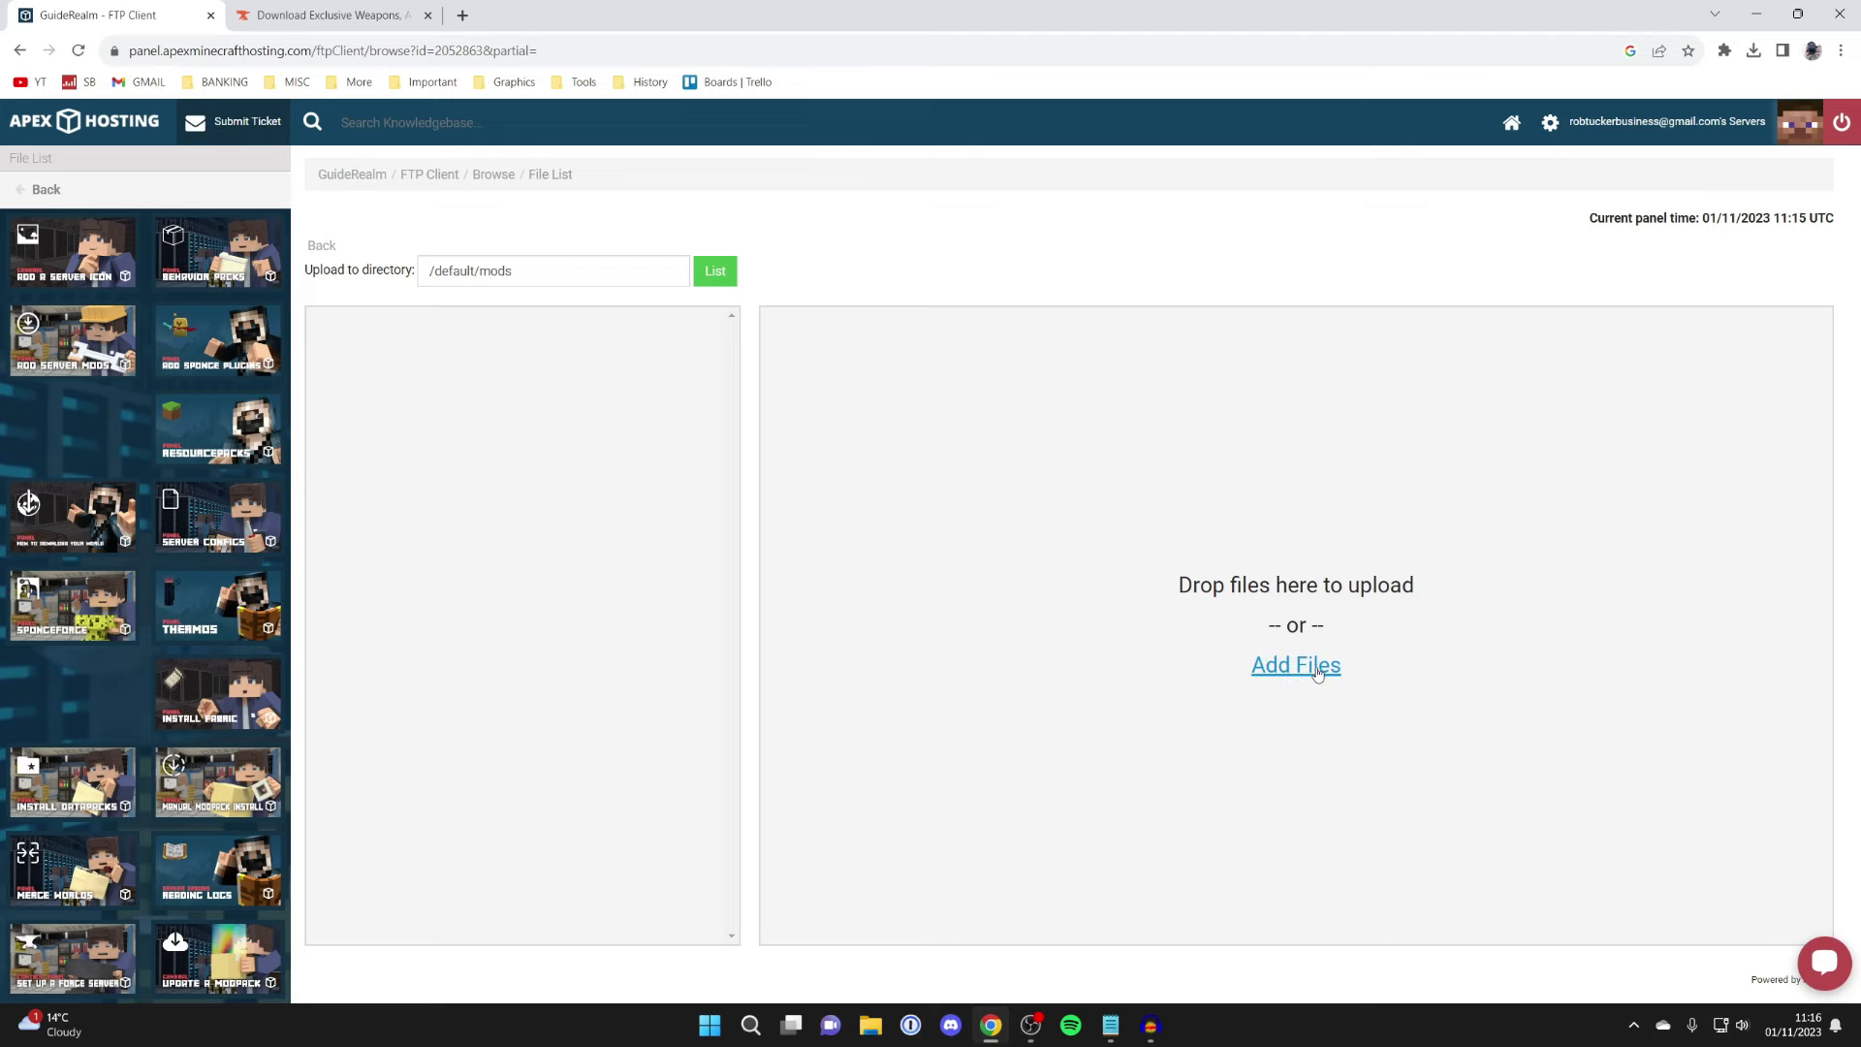
pyautogui.click(1299, 665)
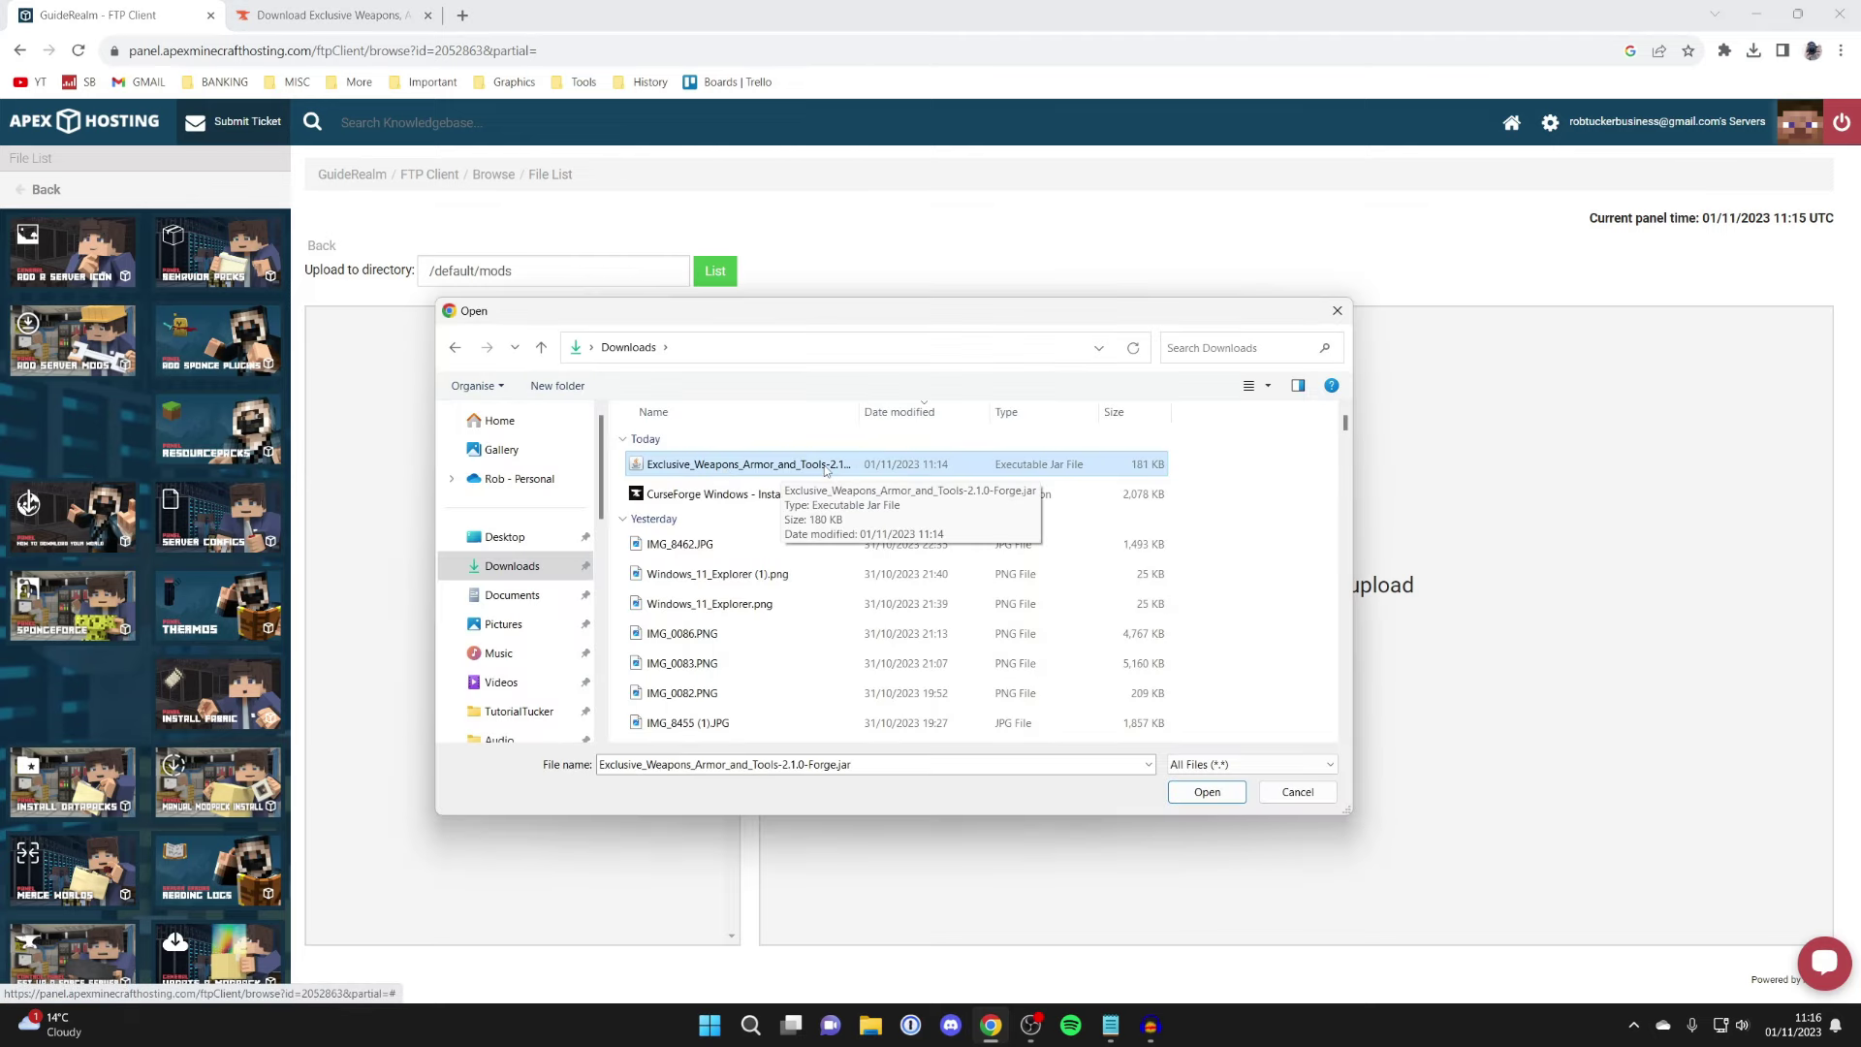
pyautogui.click(1211, 795)
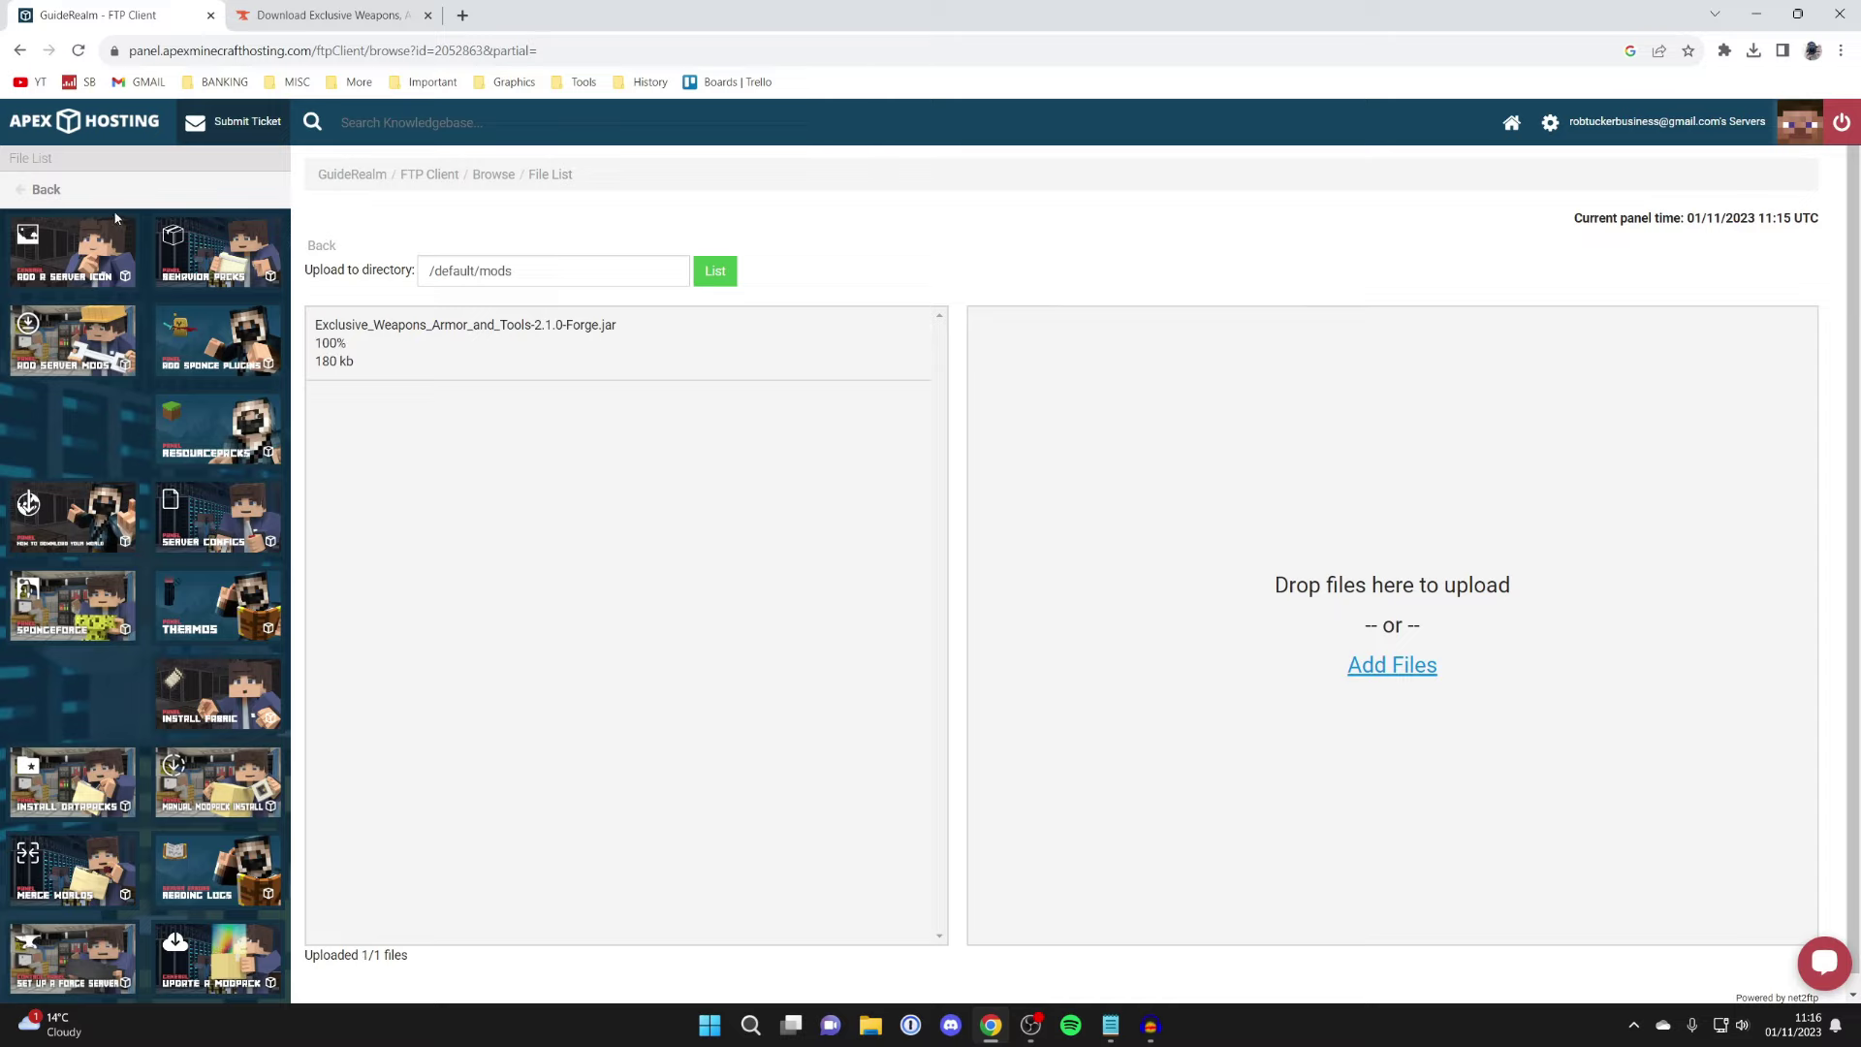
pyautogui.click(60, 190)
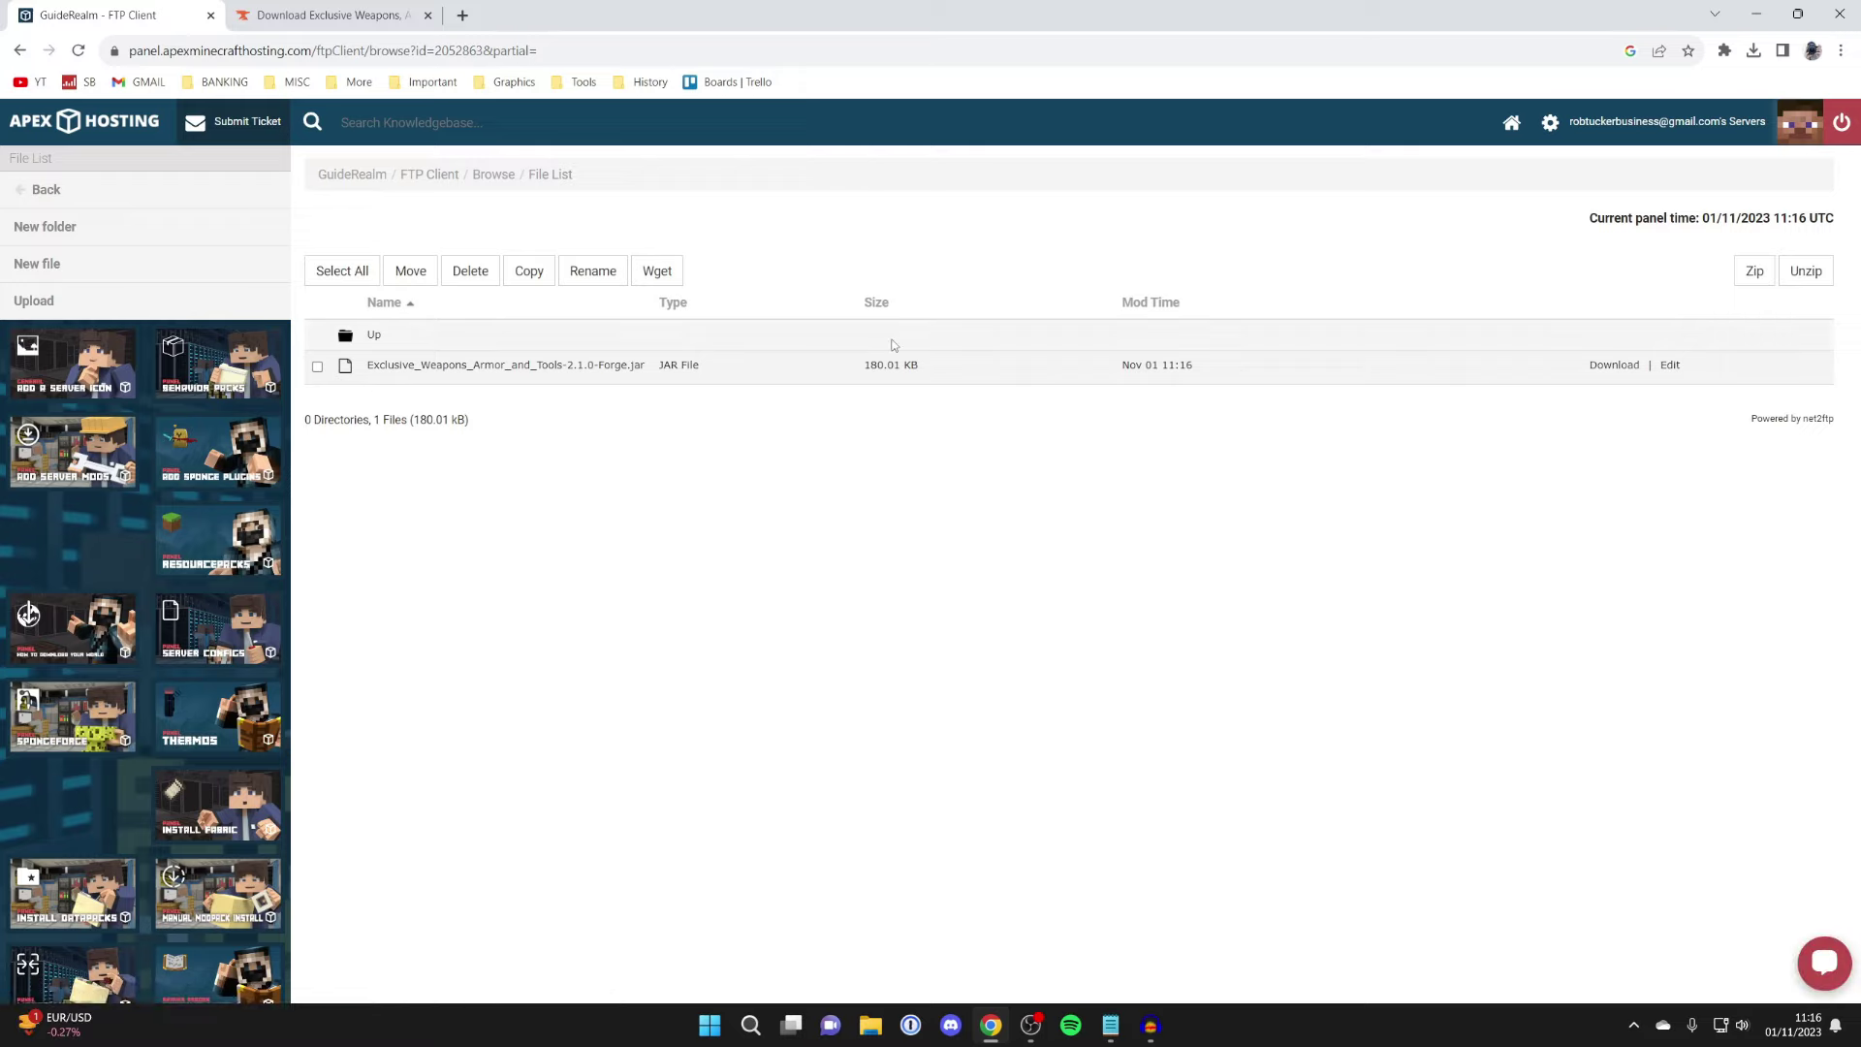
pyautogui.click(111, 192)
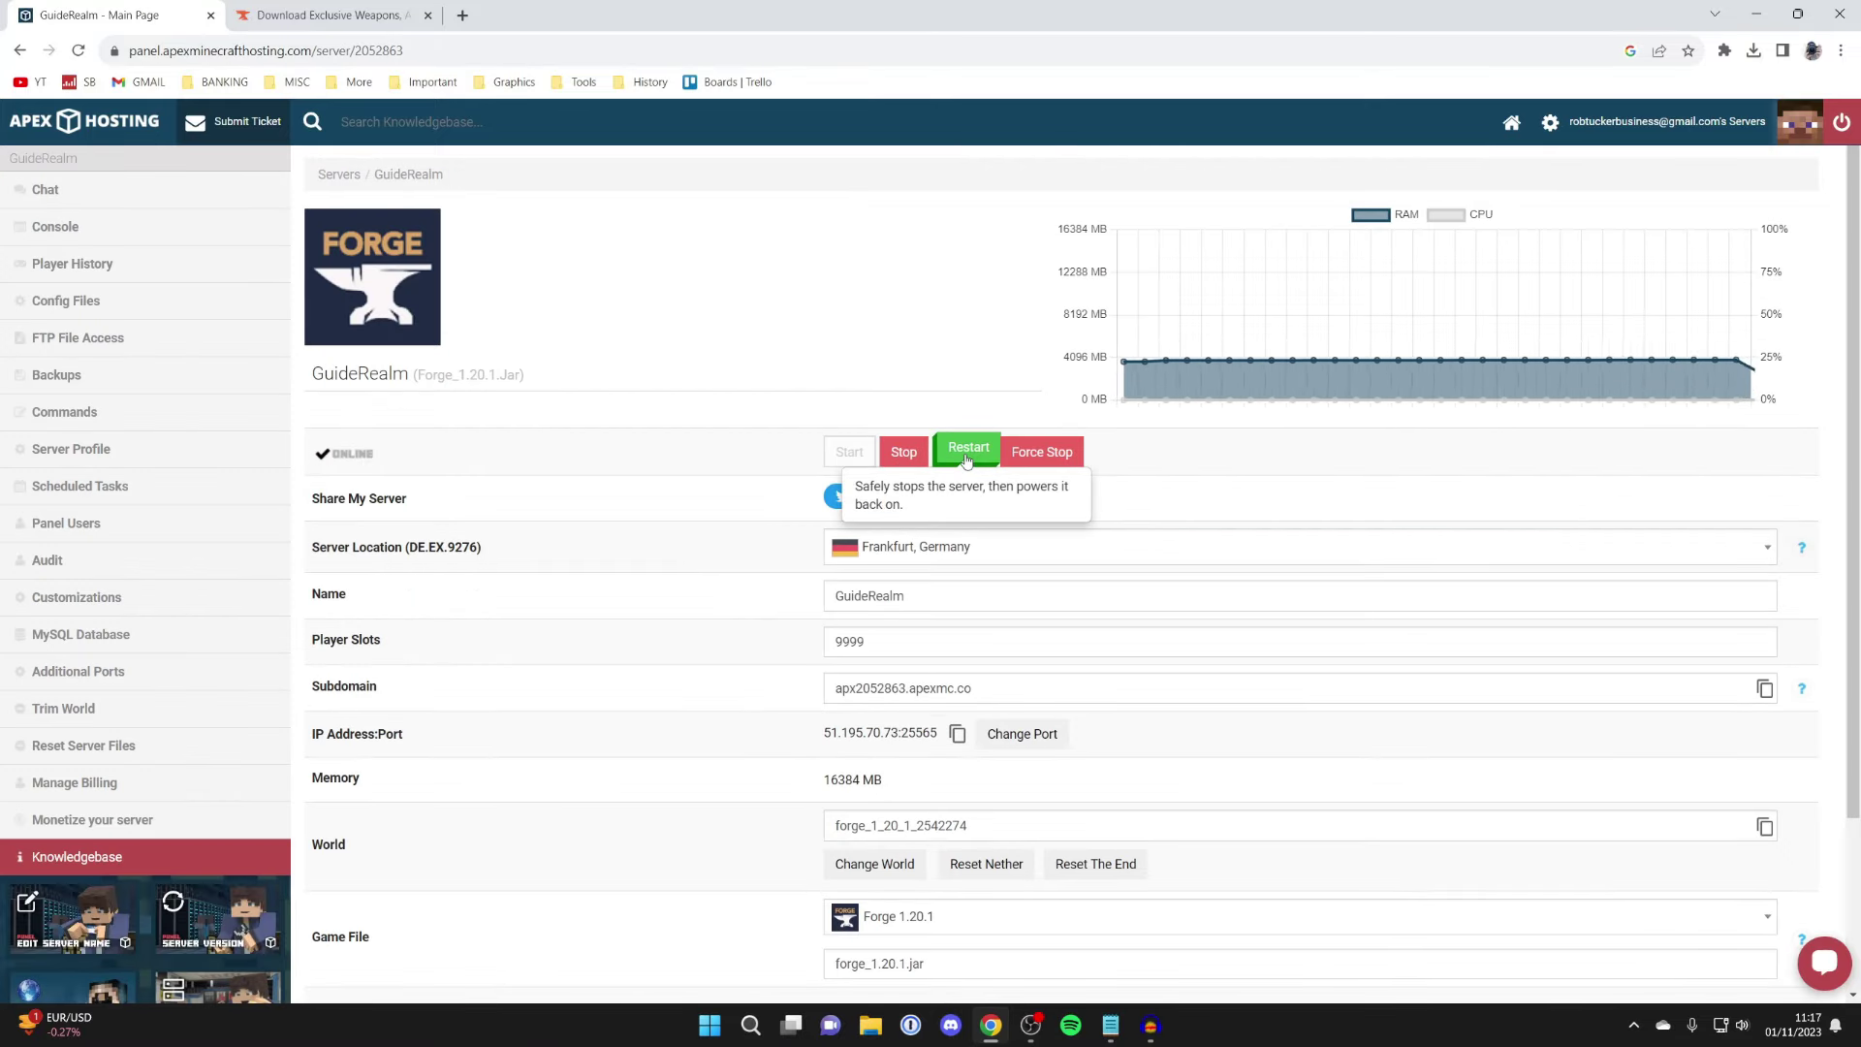
# Step: Restart the GuideRealm server and open a new browser tab
pyautogui.click(966, 452)
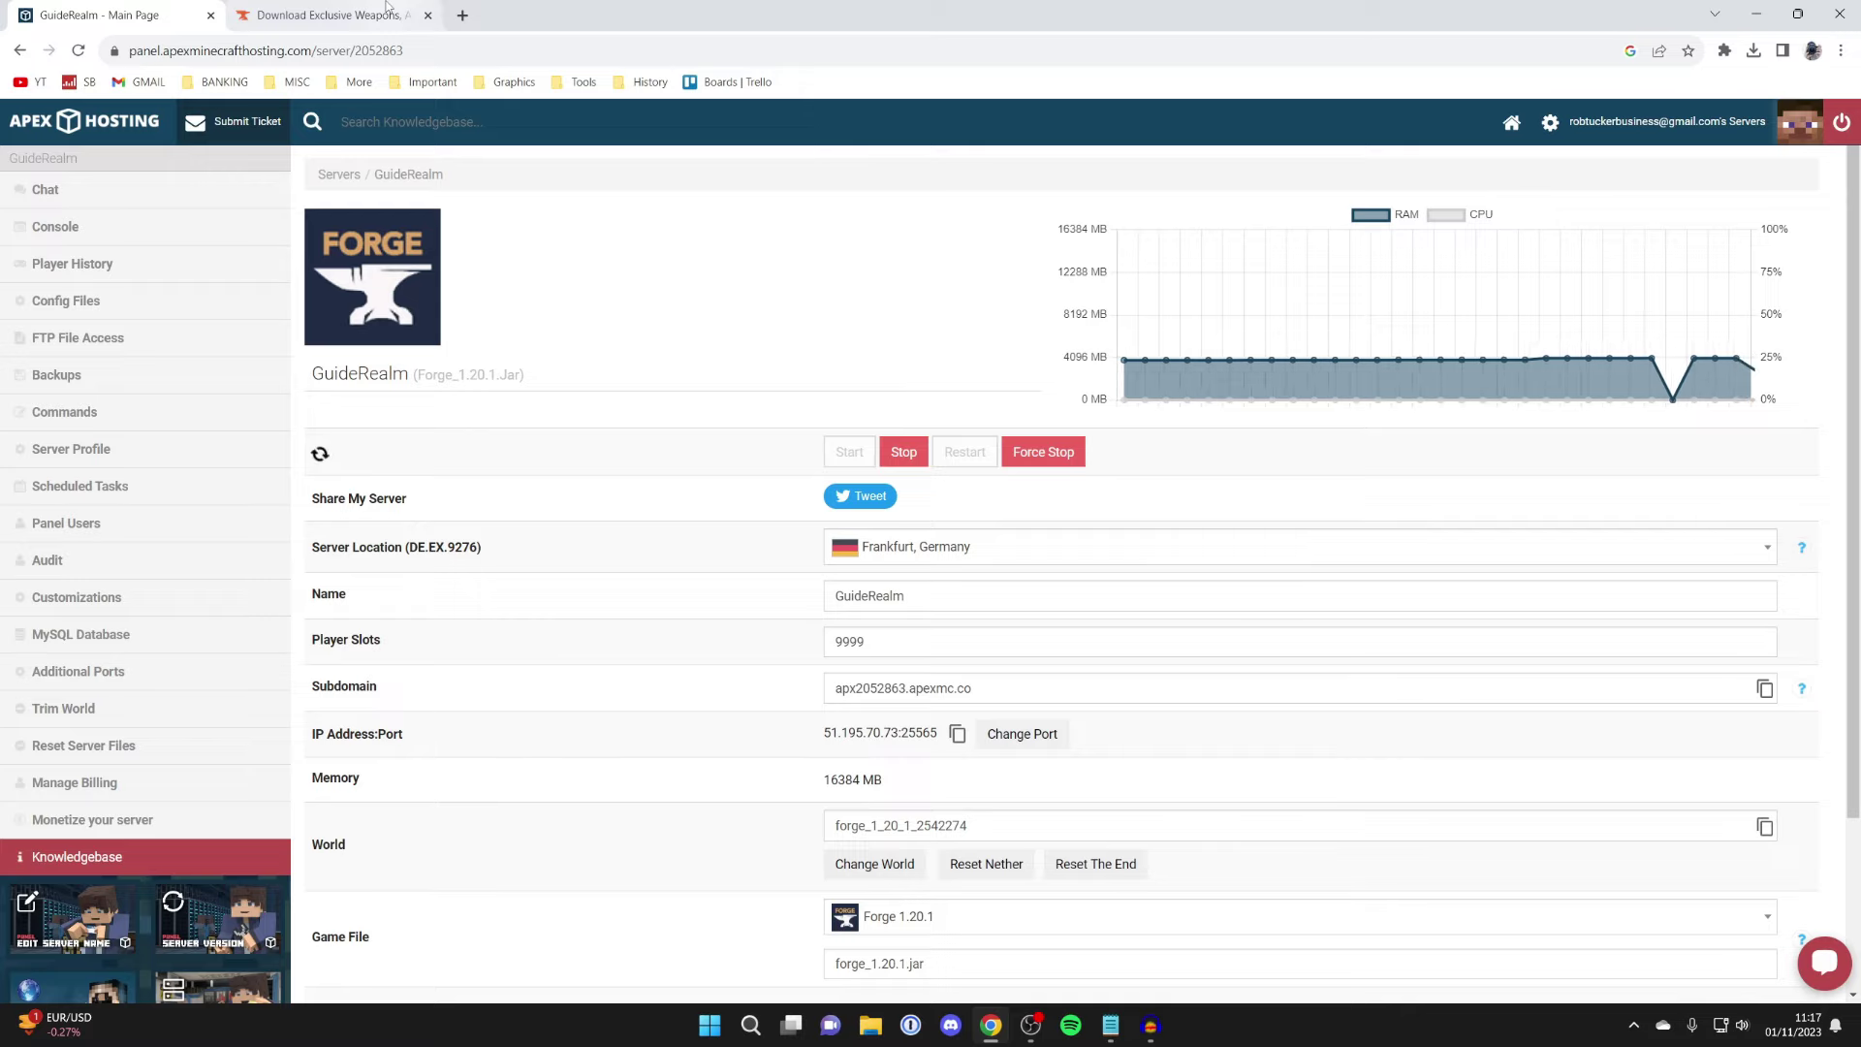
pyautogui.click(463, 14)
# Step: Download forge-1.20.1-47.2.1-installer.jar from the Forge 1.20.1 page, skipping and closing the advert
pyautogui.write('forge')
pyautogui.press('Return')
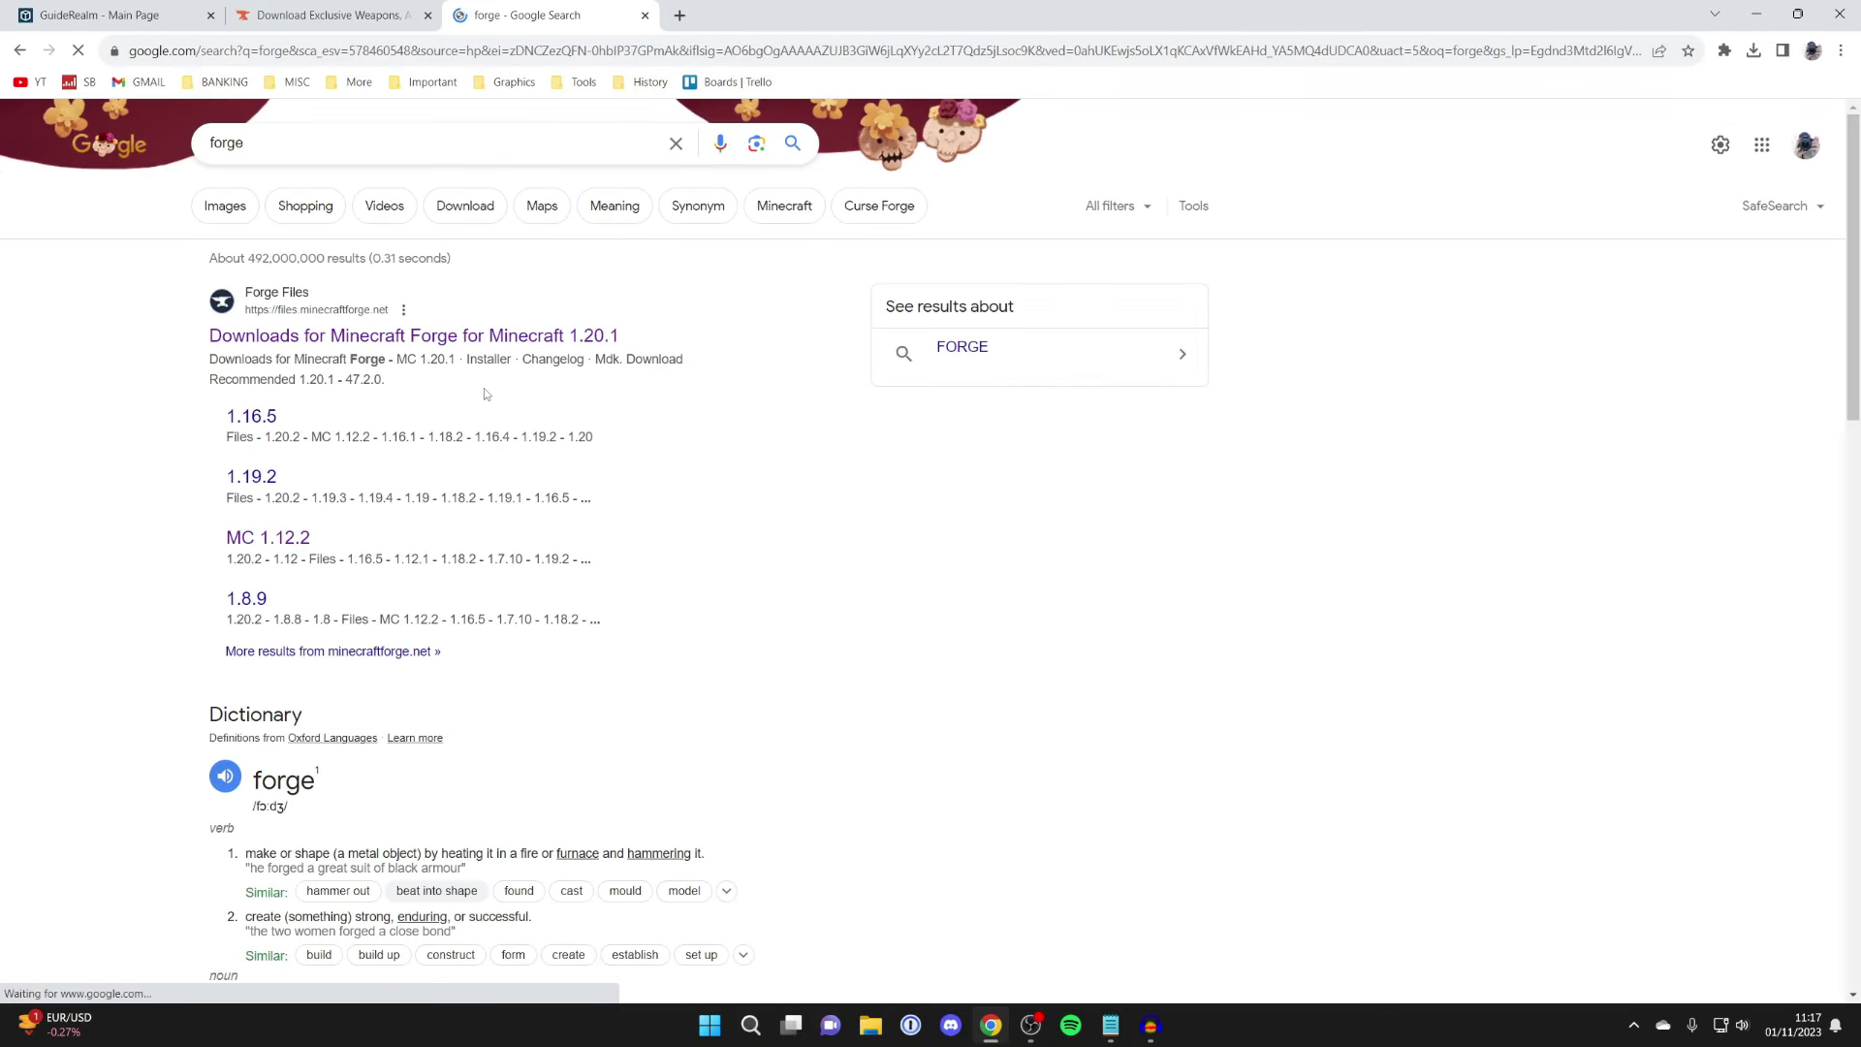
pyautogui.click(286, 339)
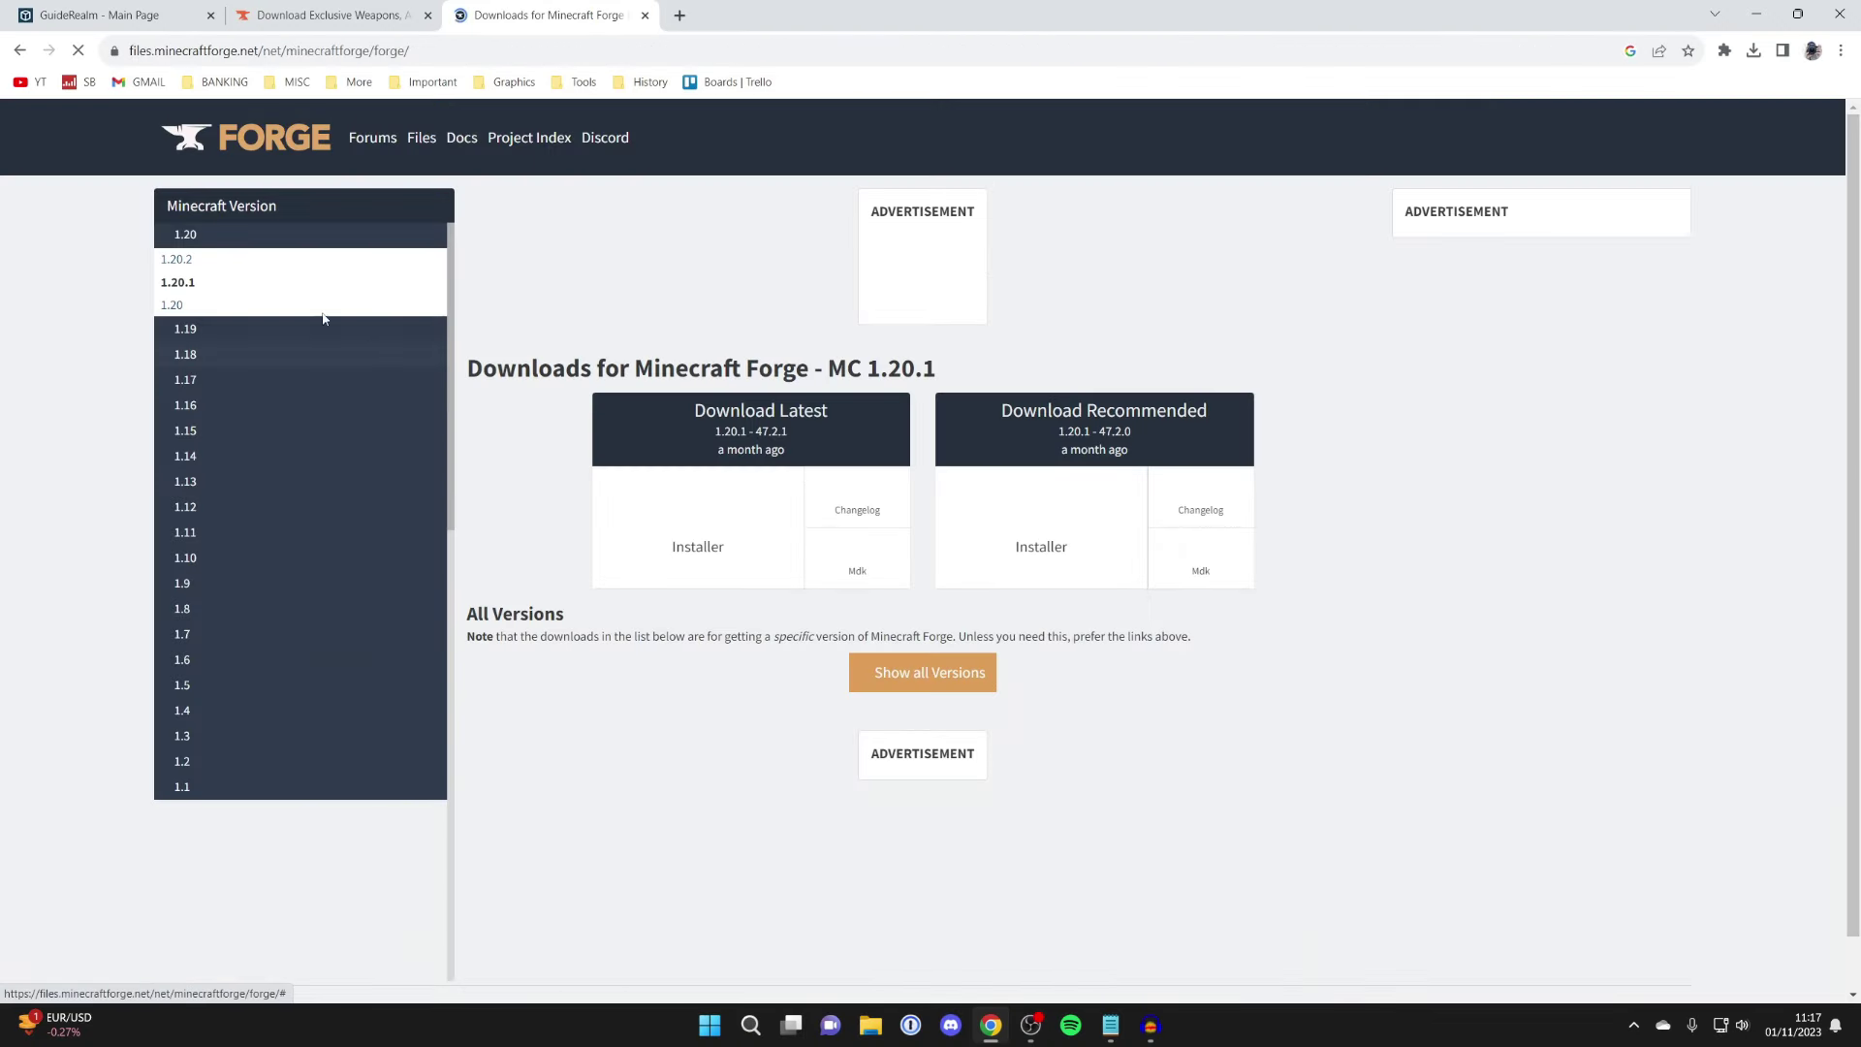
pyautogui.click(1130, 758)
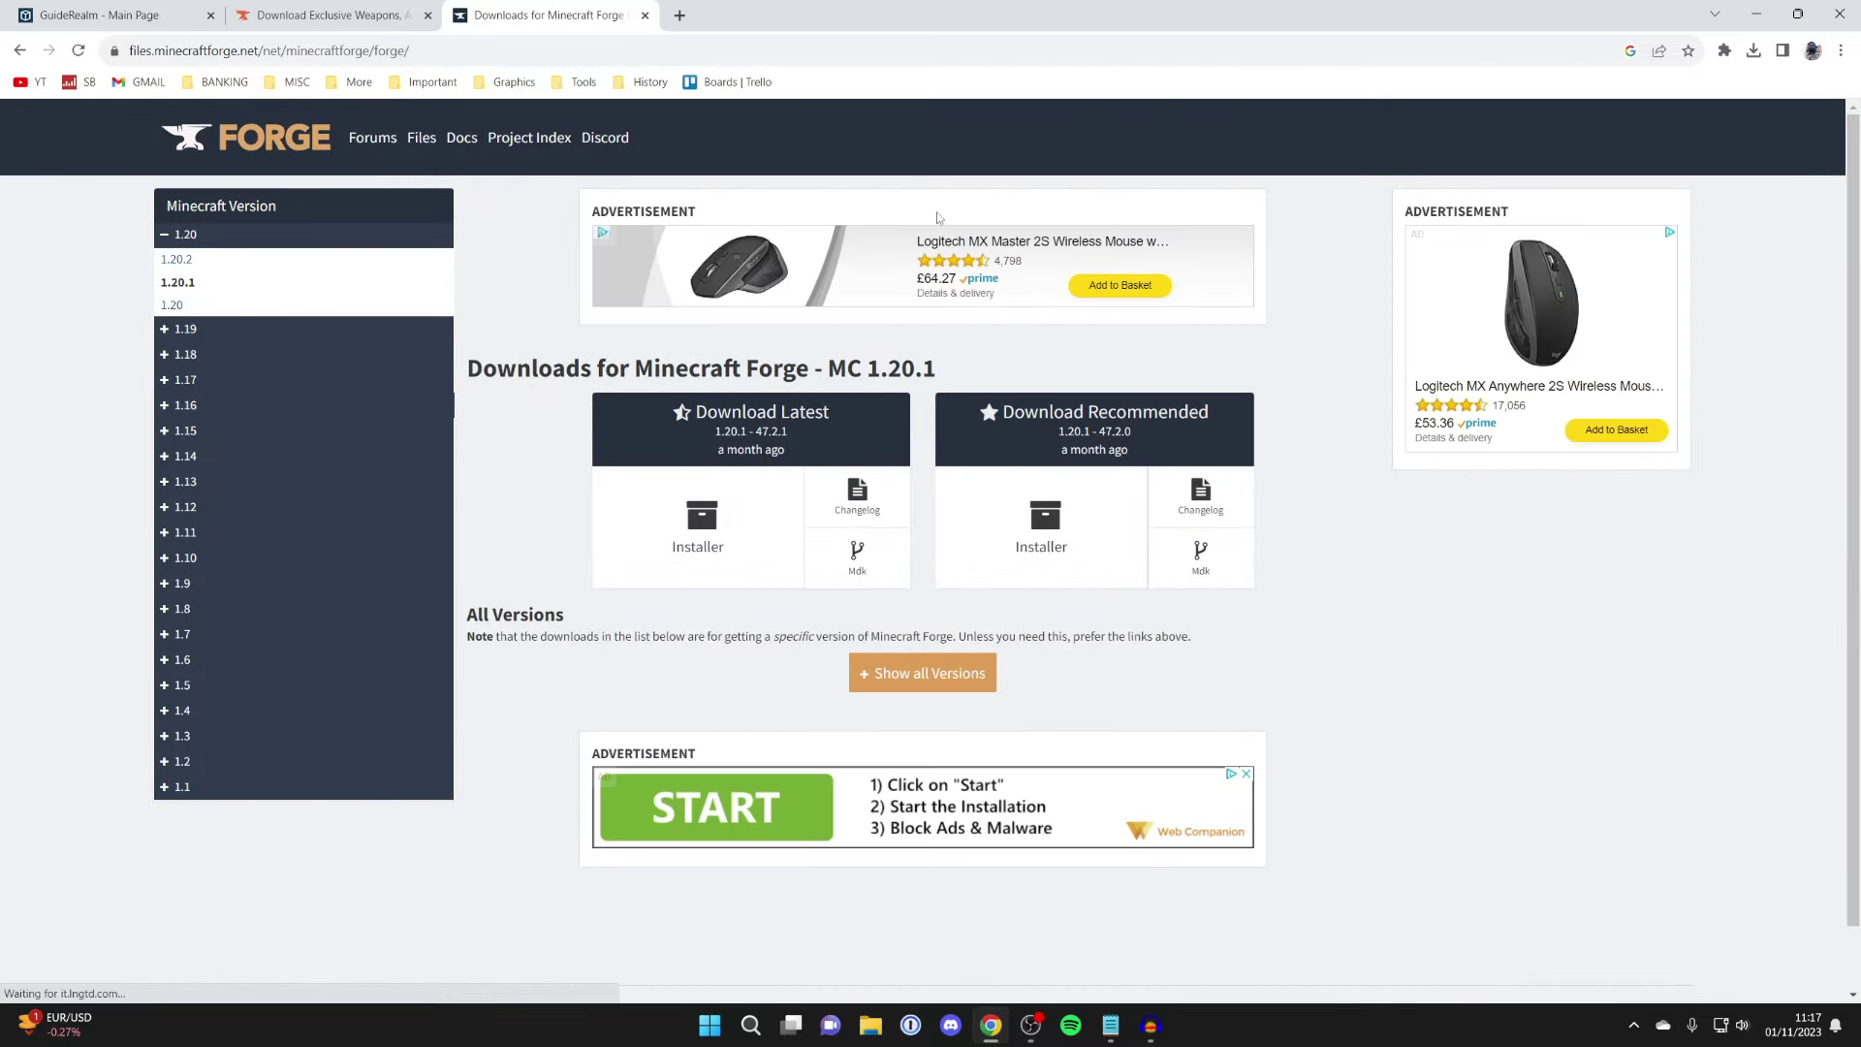
pyautogui.click(718, 526)
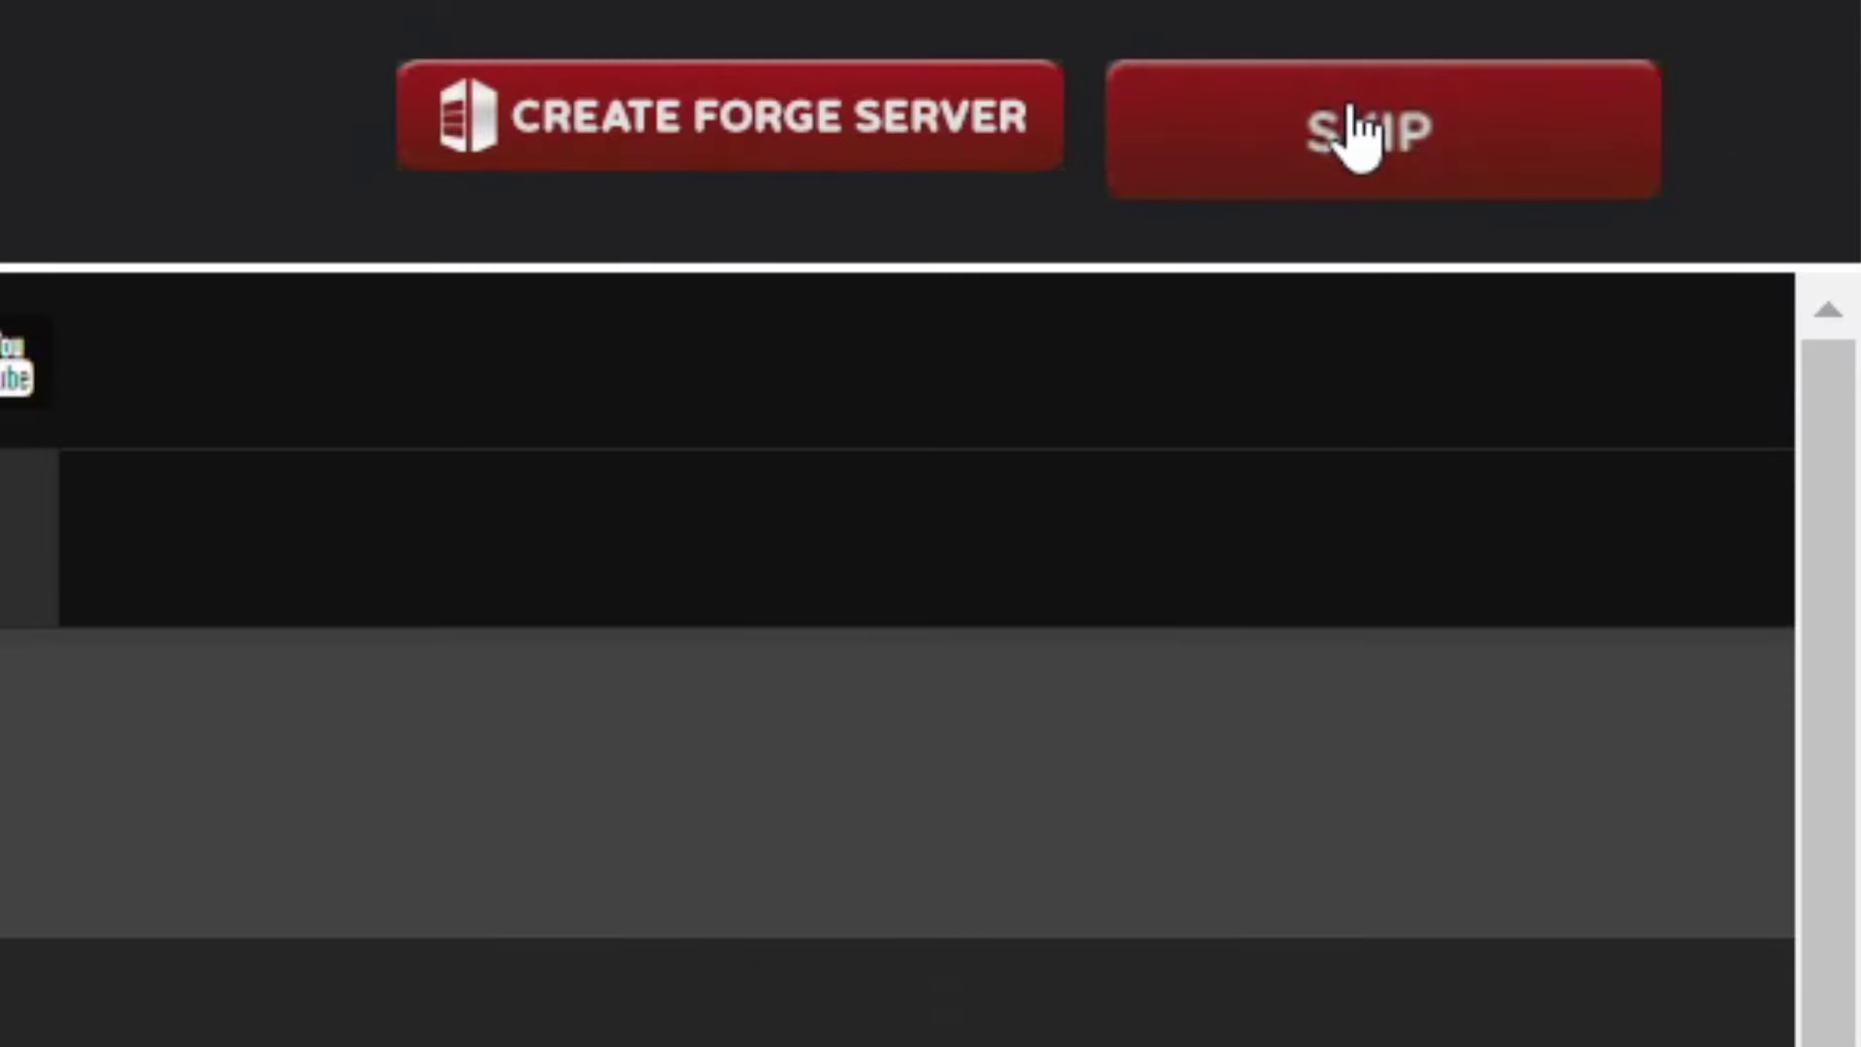
pyautogui.click(1357, 136)
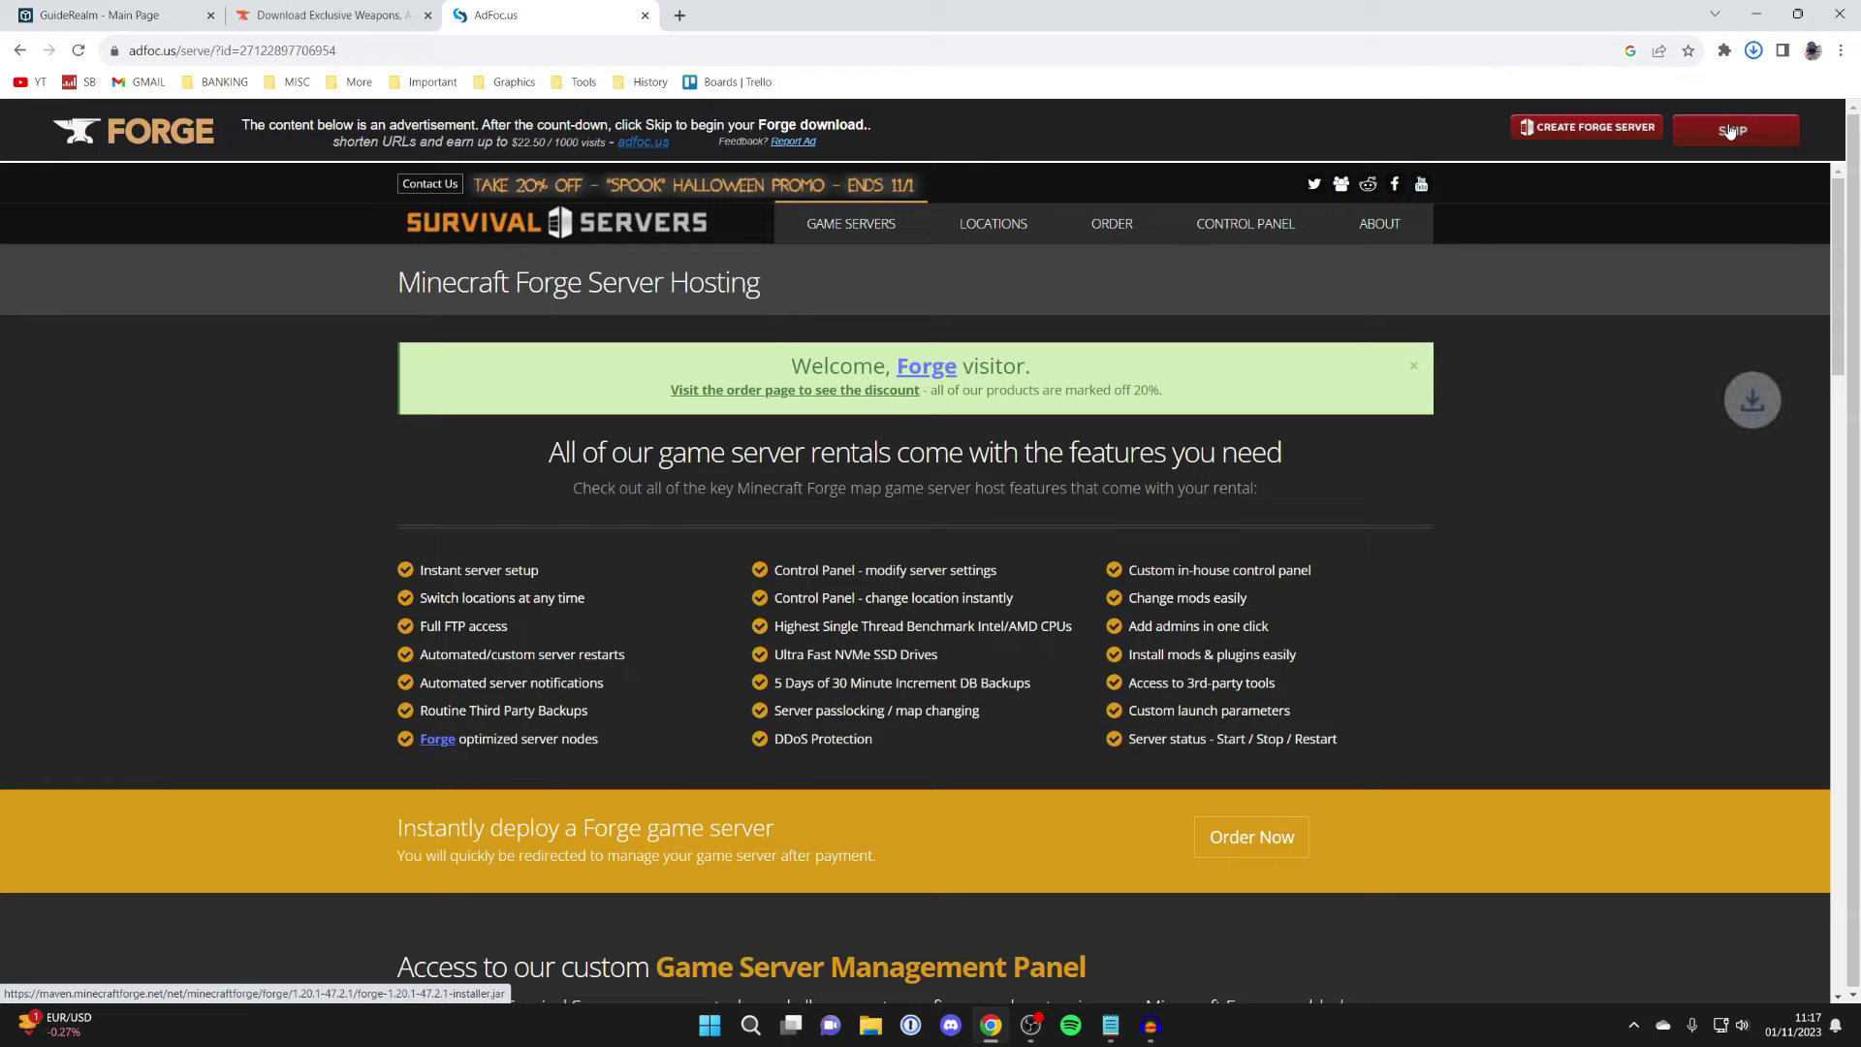
pyautogui.click(645, 14)
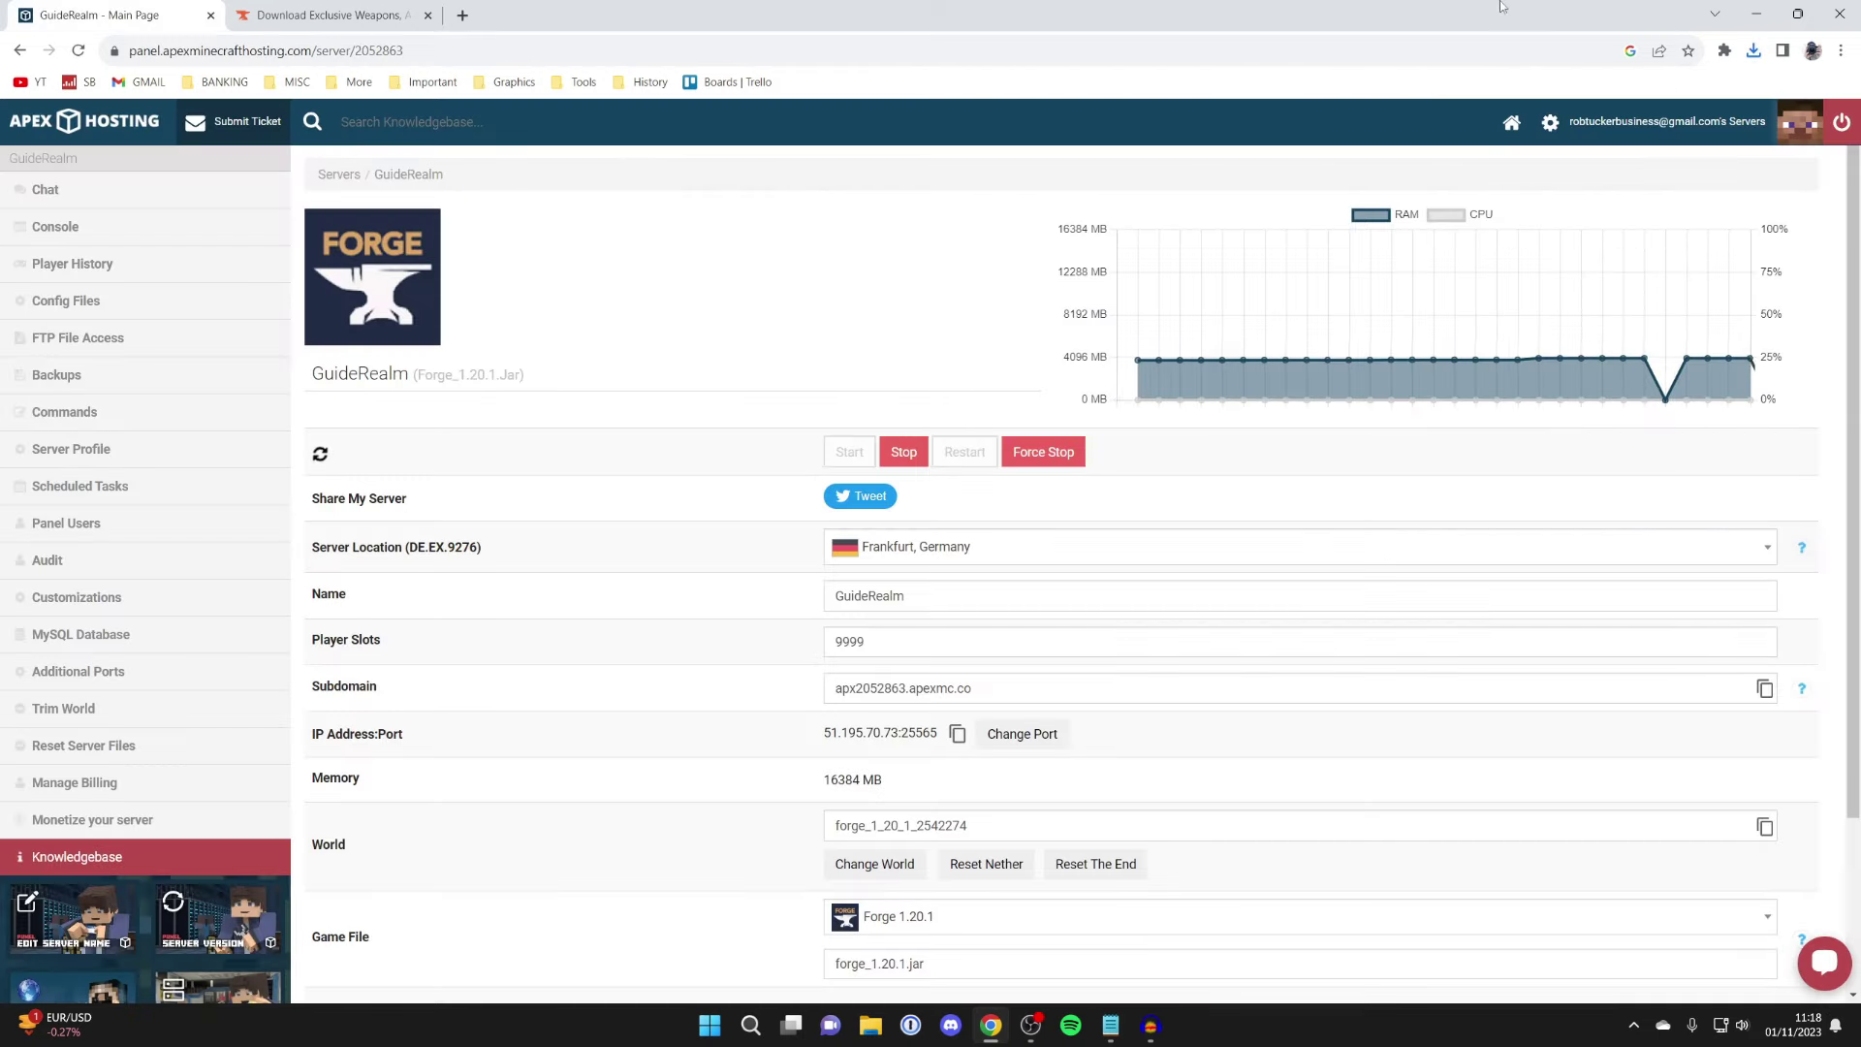
# Step: Move forge-1.20.1-47.2.1-installer.jar from Downloads onto the desktop
pyautogui.click(1762, 7)
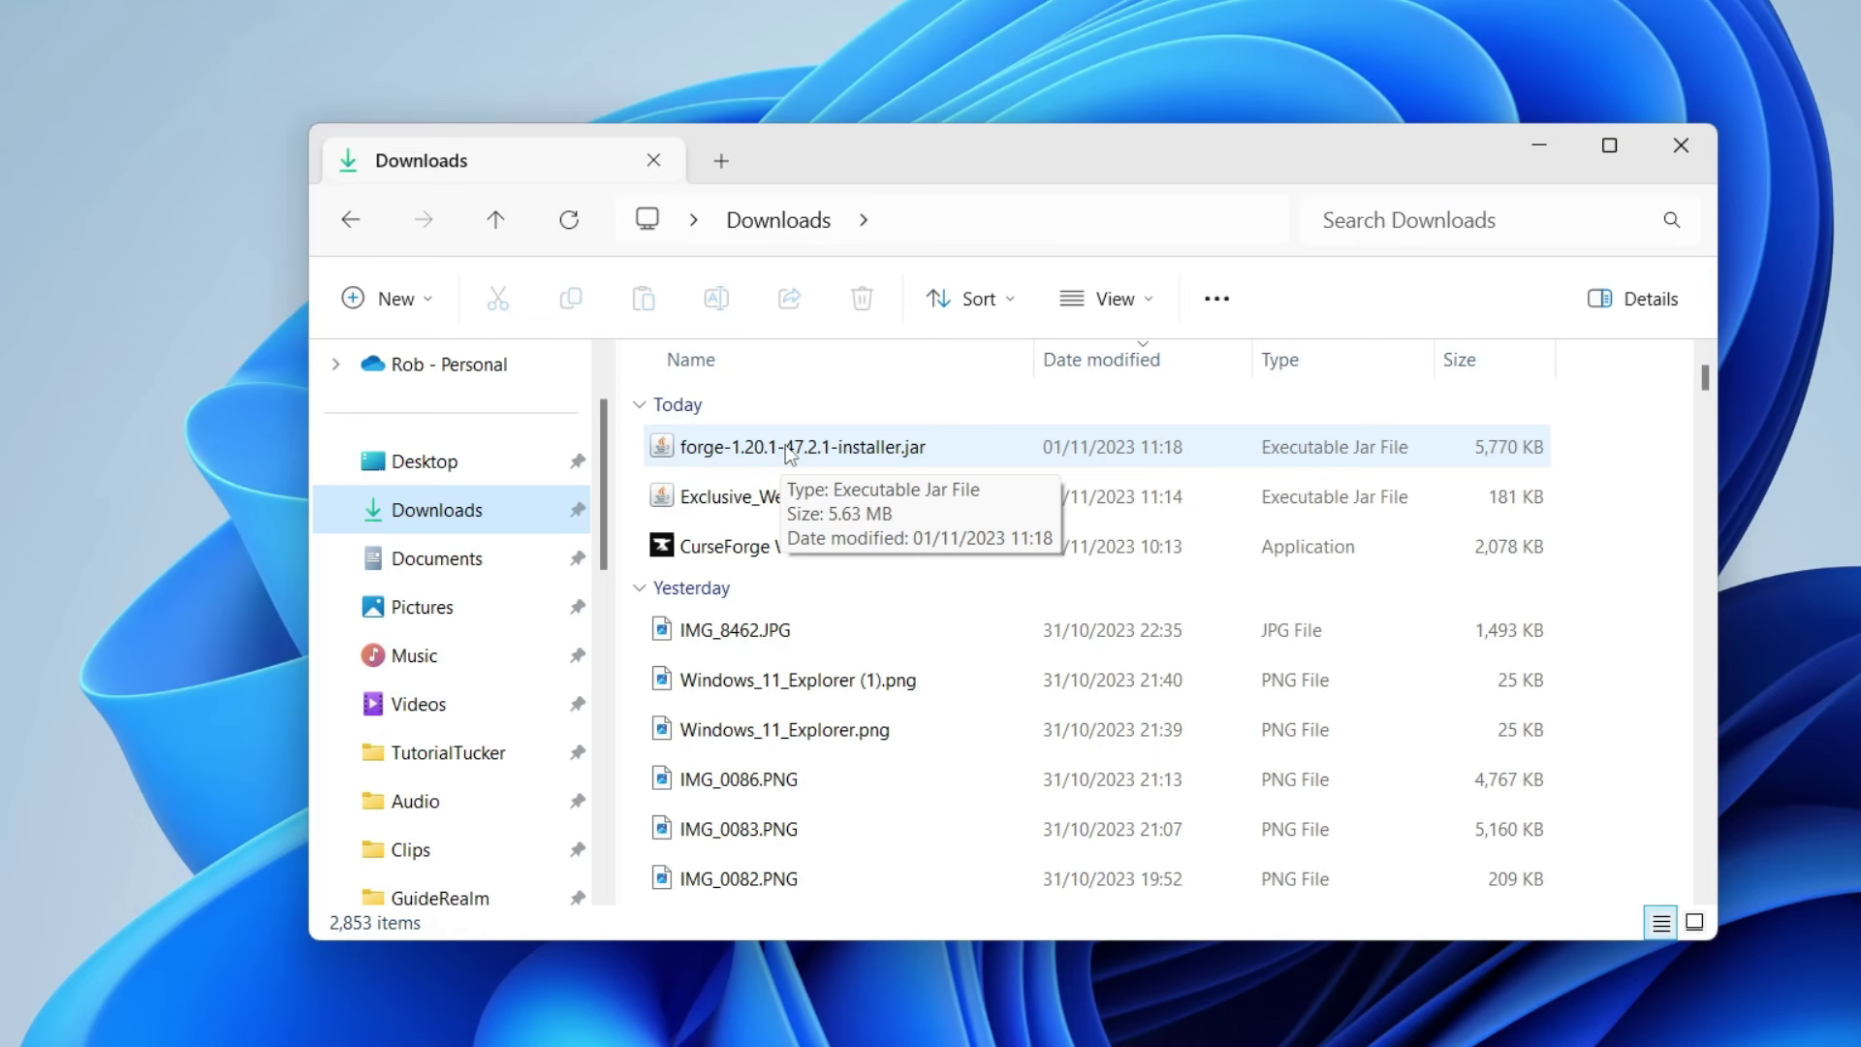
pyautogui.click(729, 458)
pyautogui.moveTo(787, 457); pyautogui.dragTo(180, 441)
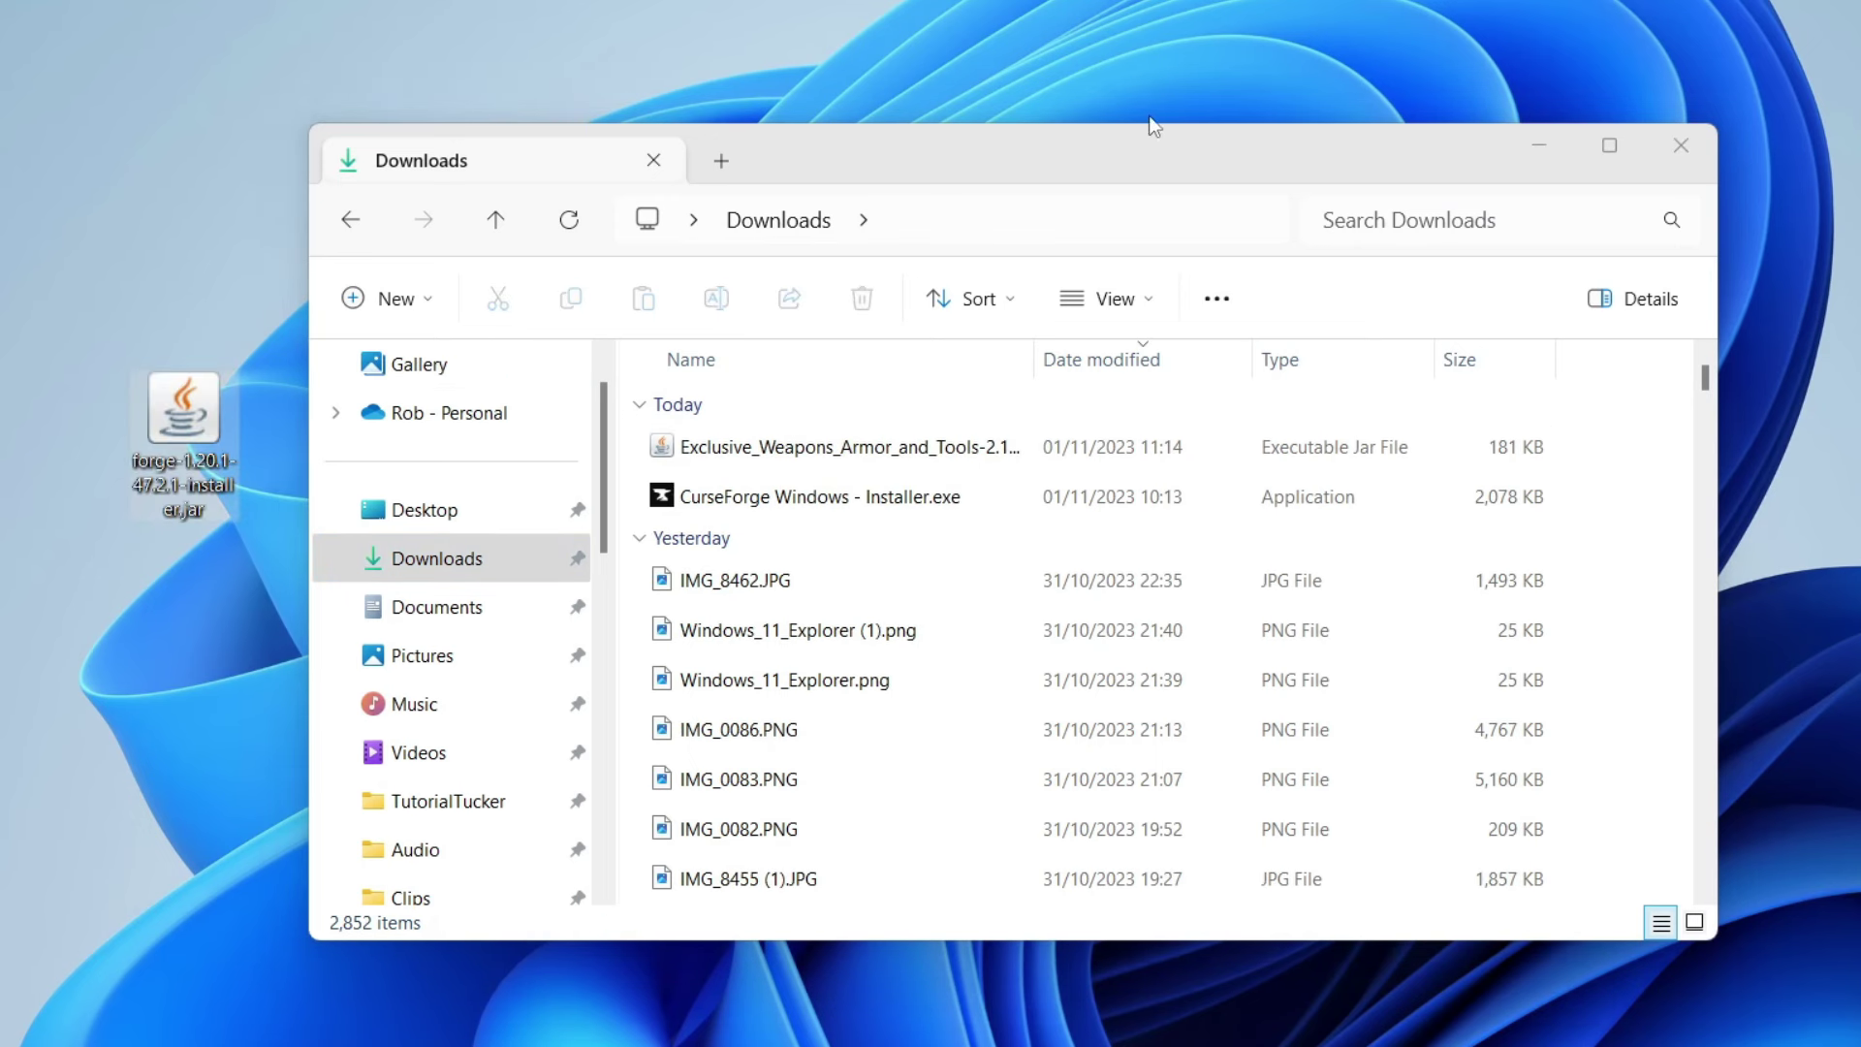
pyautogui.click(1664, 153)
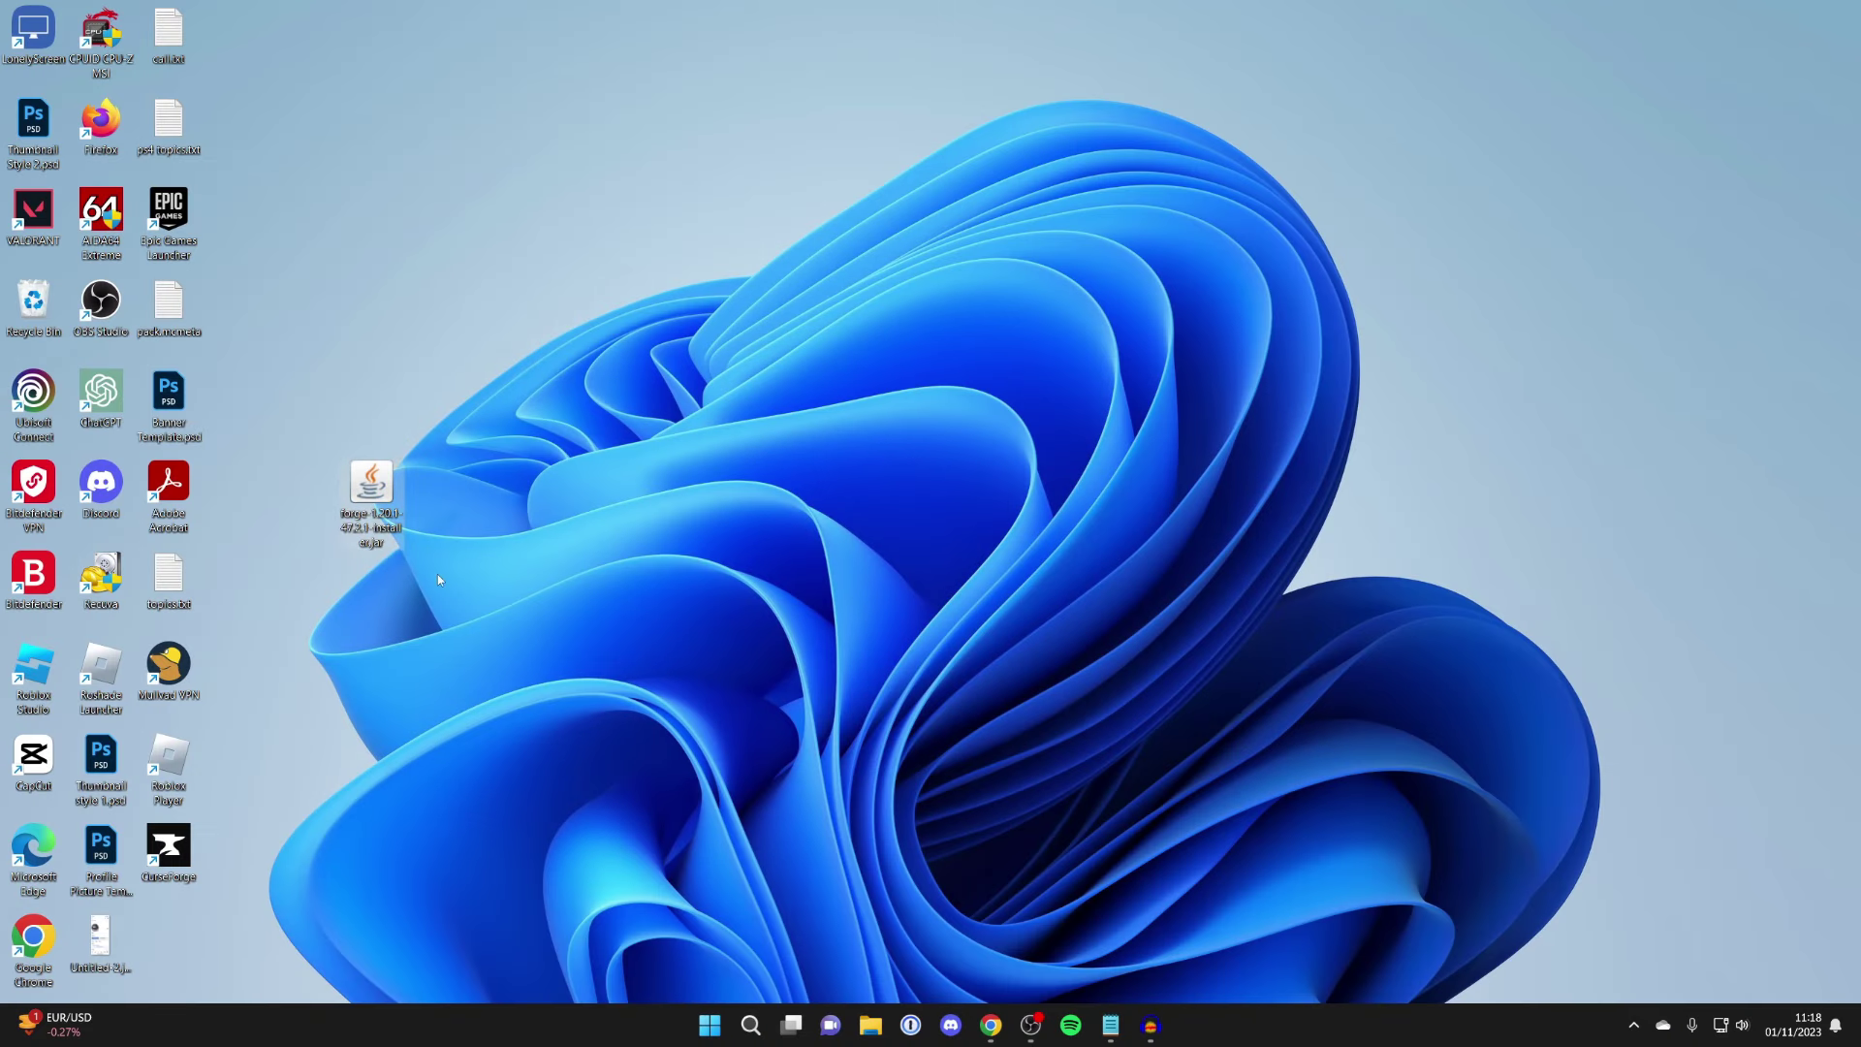
# Step: Launch the Forge installer from the desktop, close it, and restore the browser
pyautogui.doubleClick(373, 489)
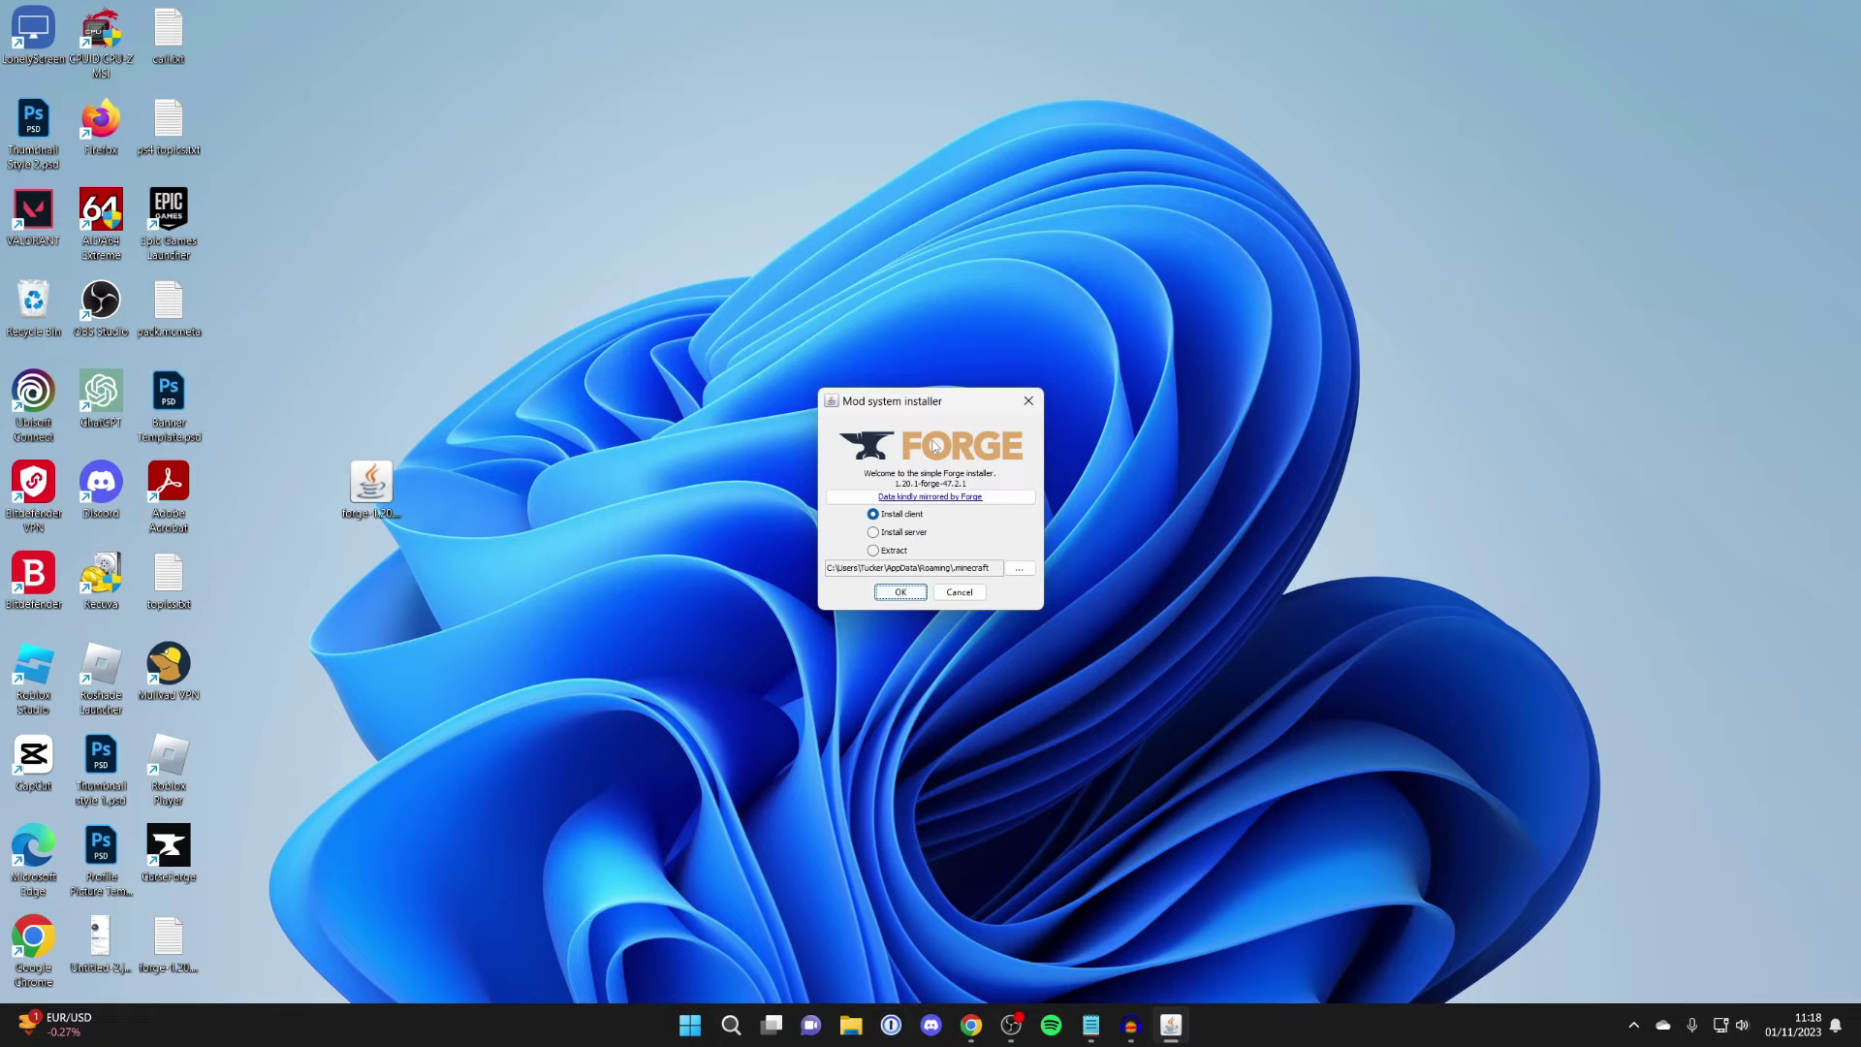
pyautogui.click(1023, 406)
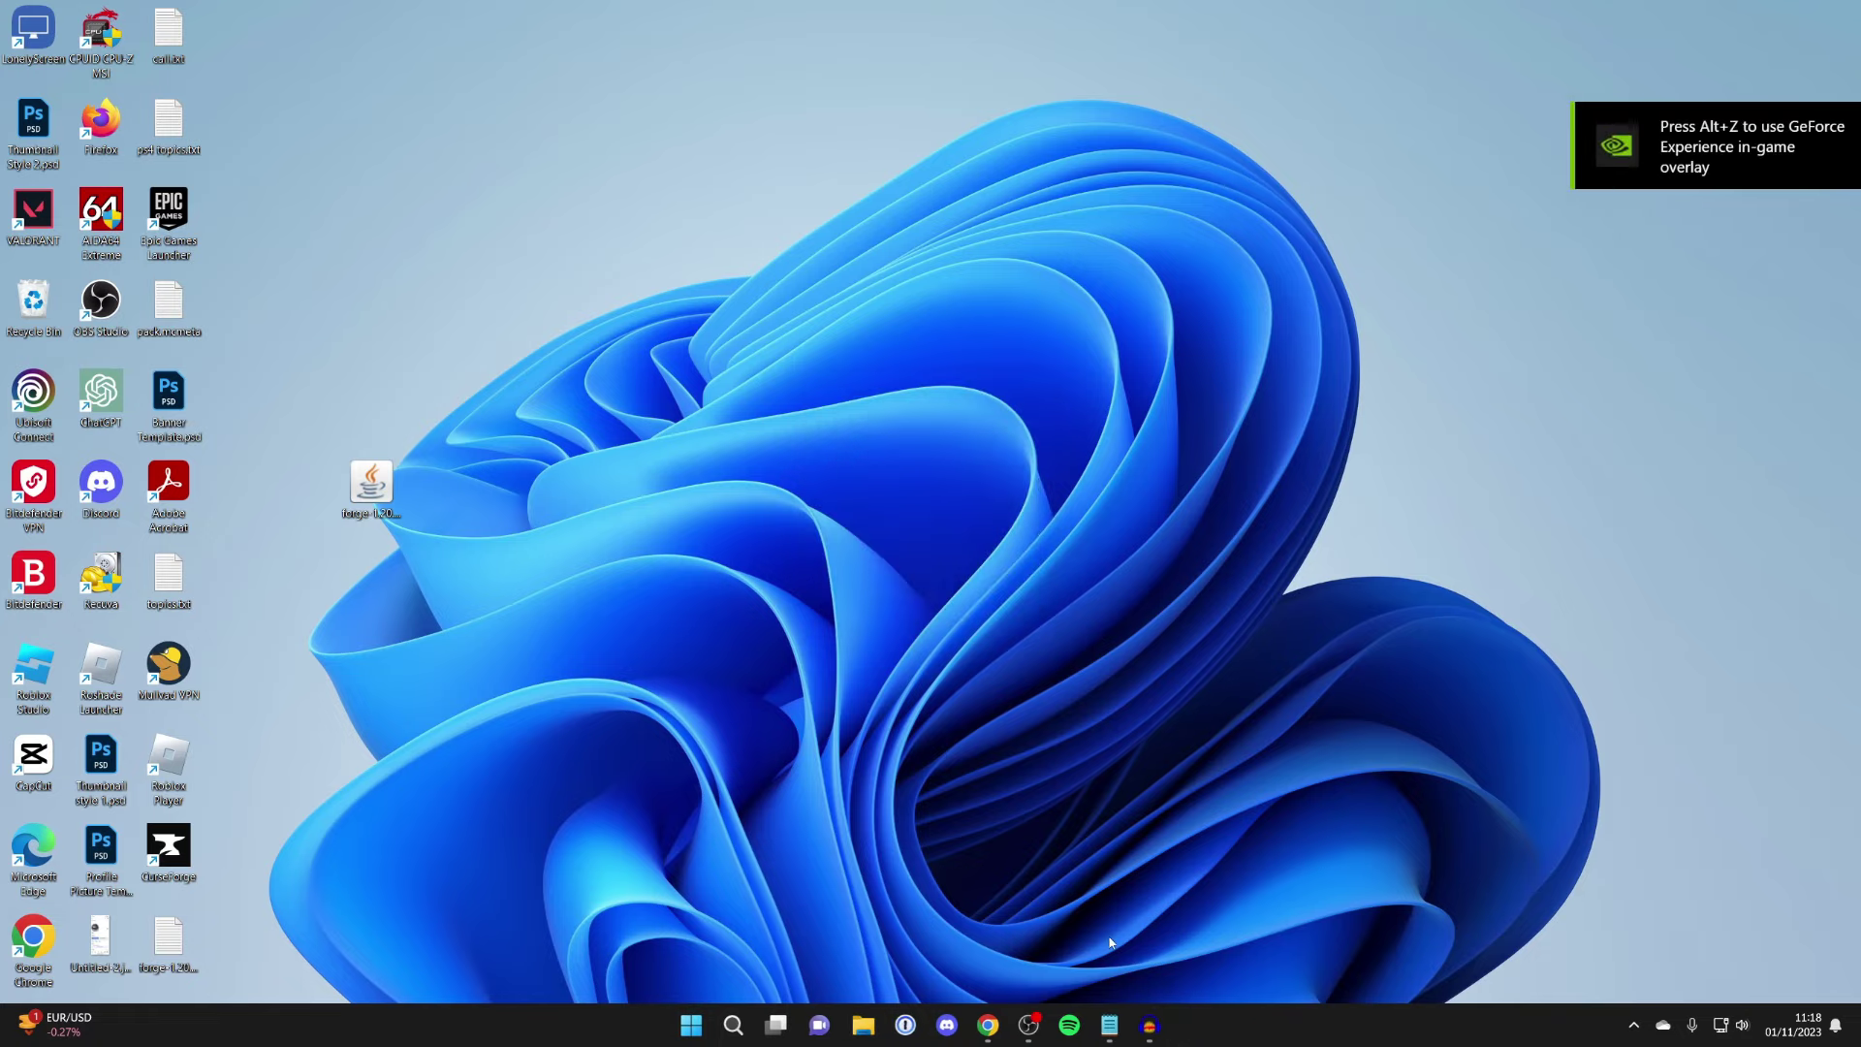
pyautogui.click(988, 1025)
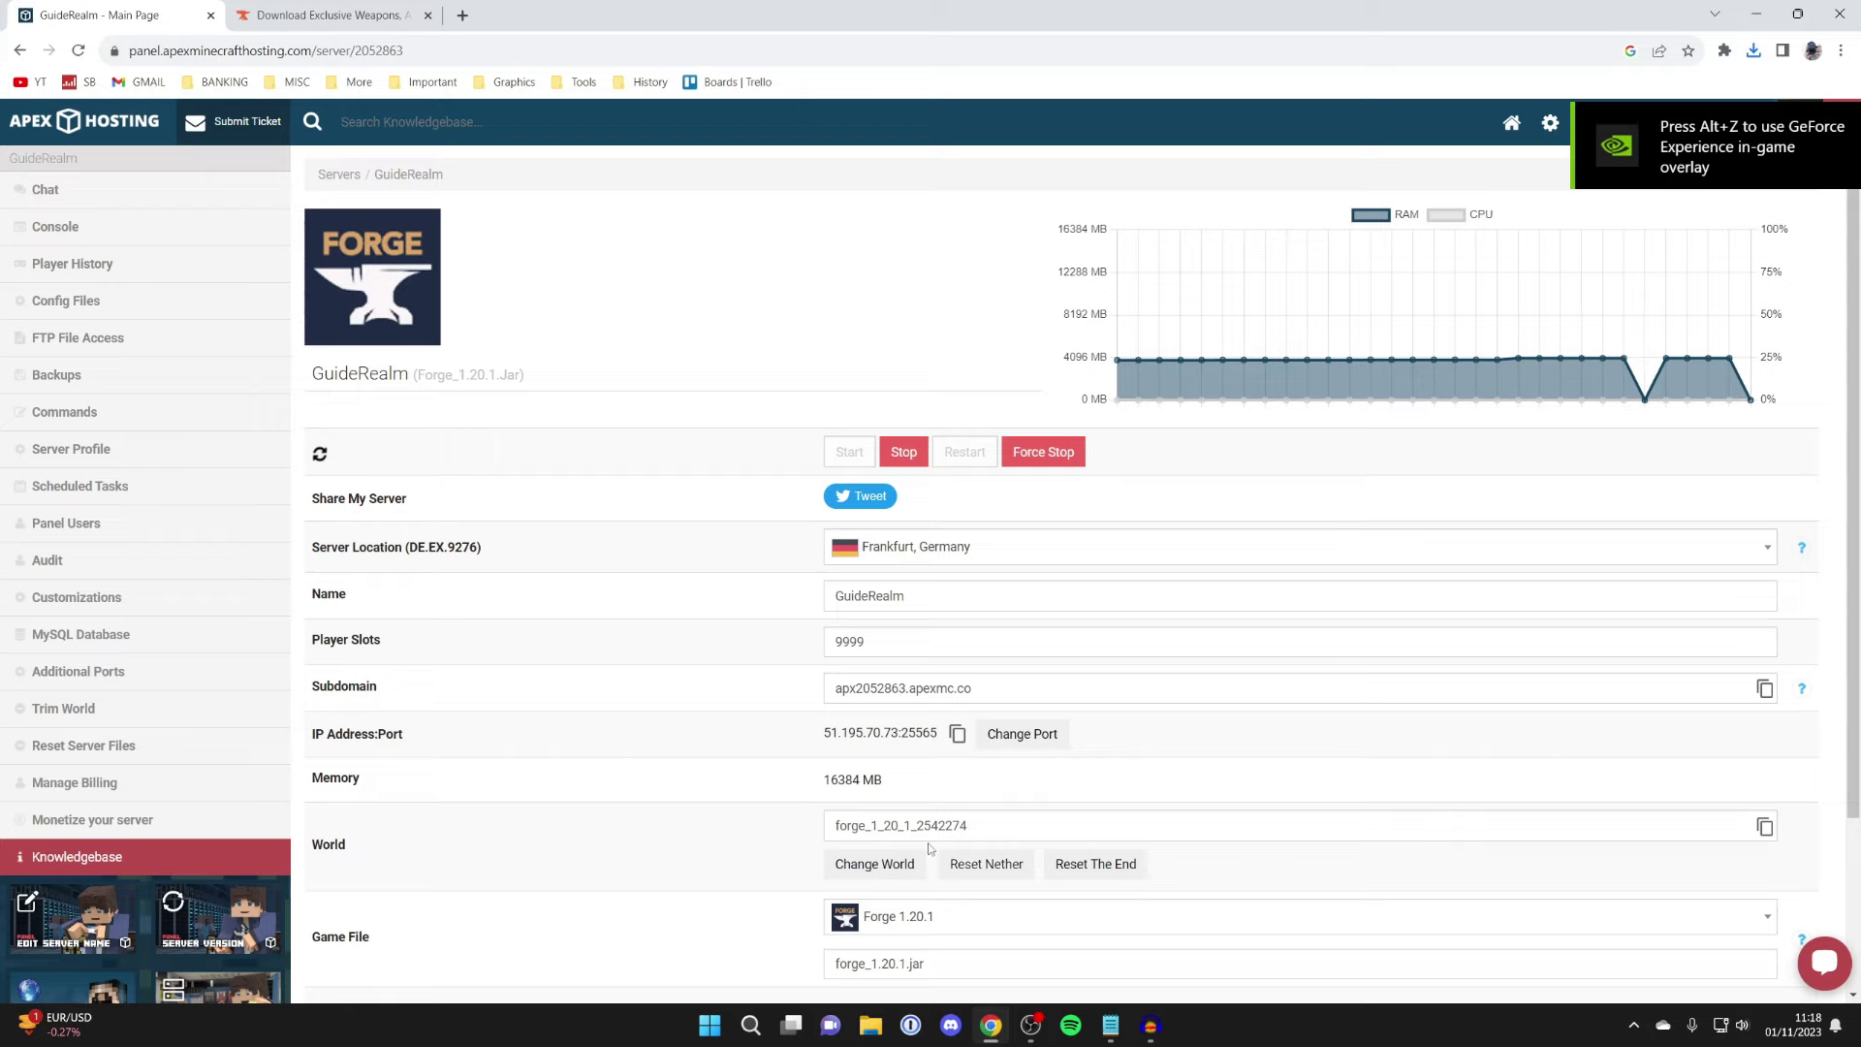
# Step: Load java.com in the other browser tab, then minimize the browser
pyautogui.click(330, 15)
pyautogui.click(310, 51)
pyautogui.write('java.com')
pyautogui.press('Return')
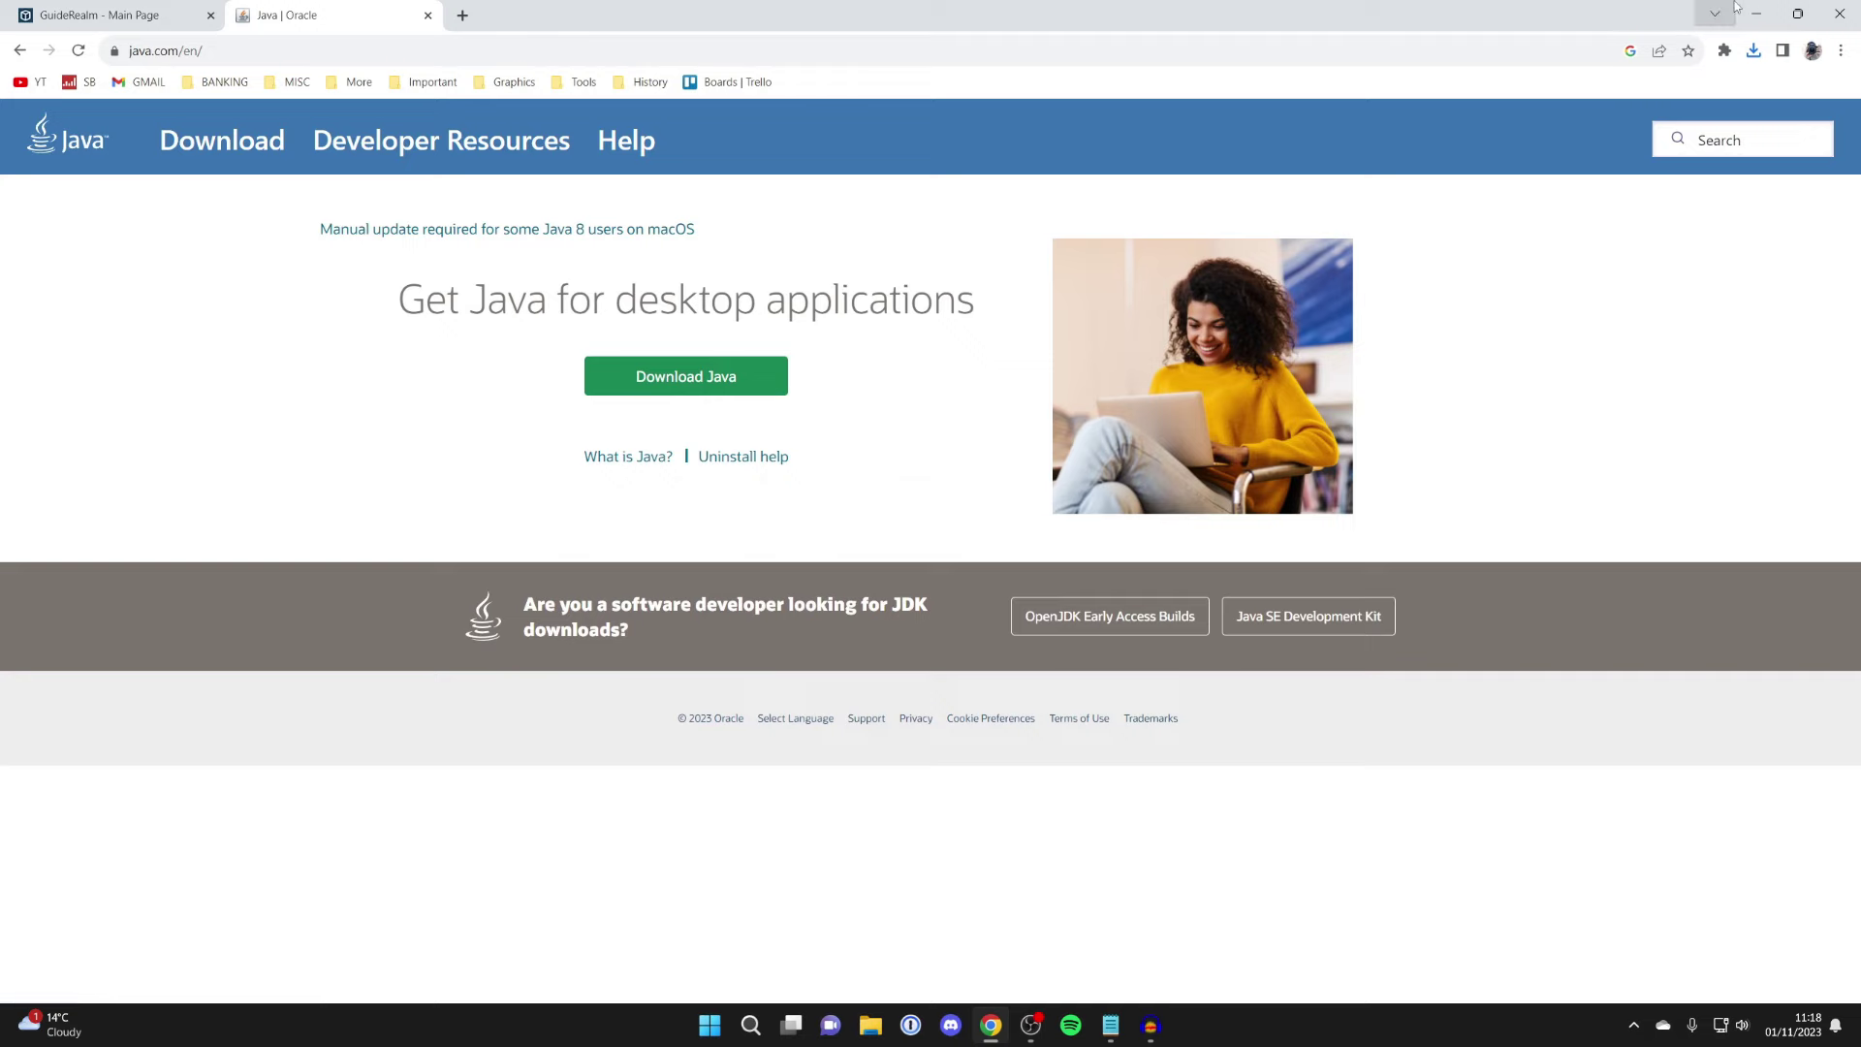
pyautogui.click(1756, 13)
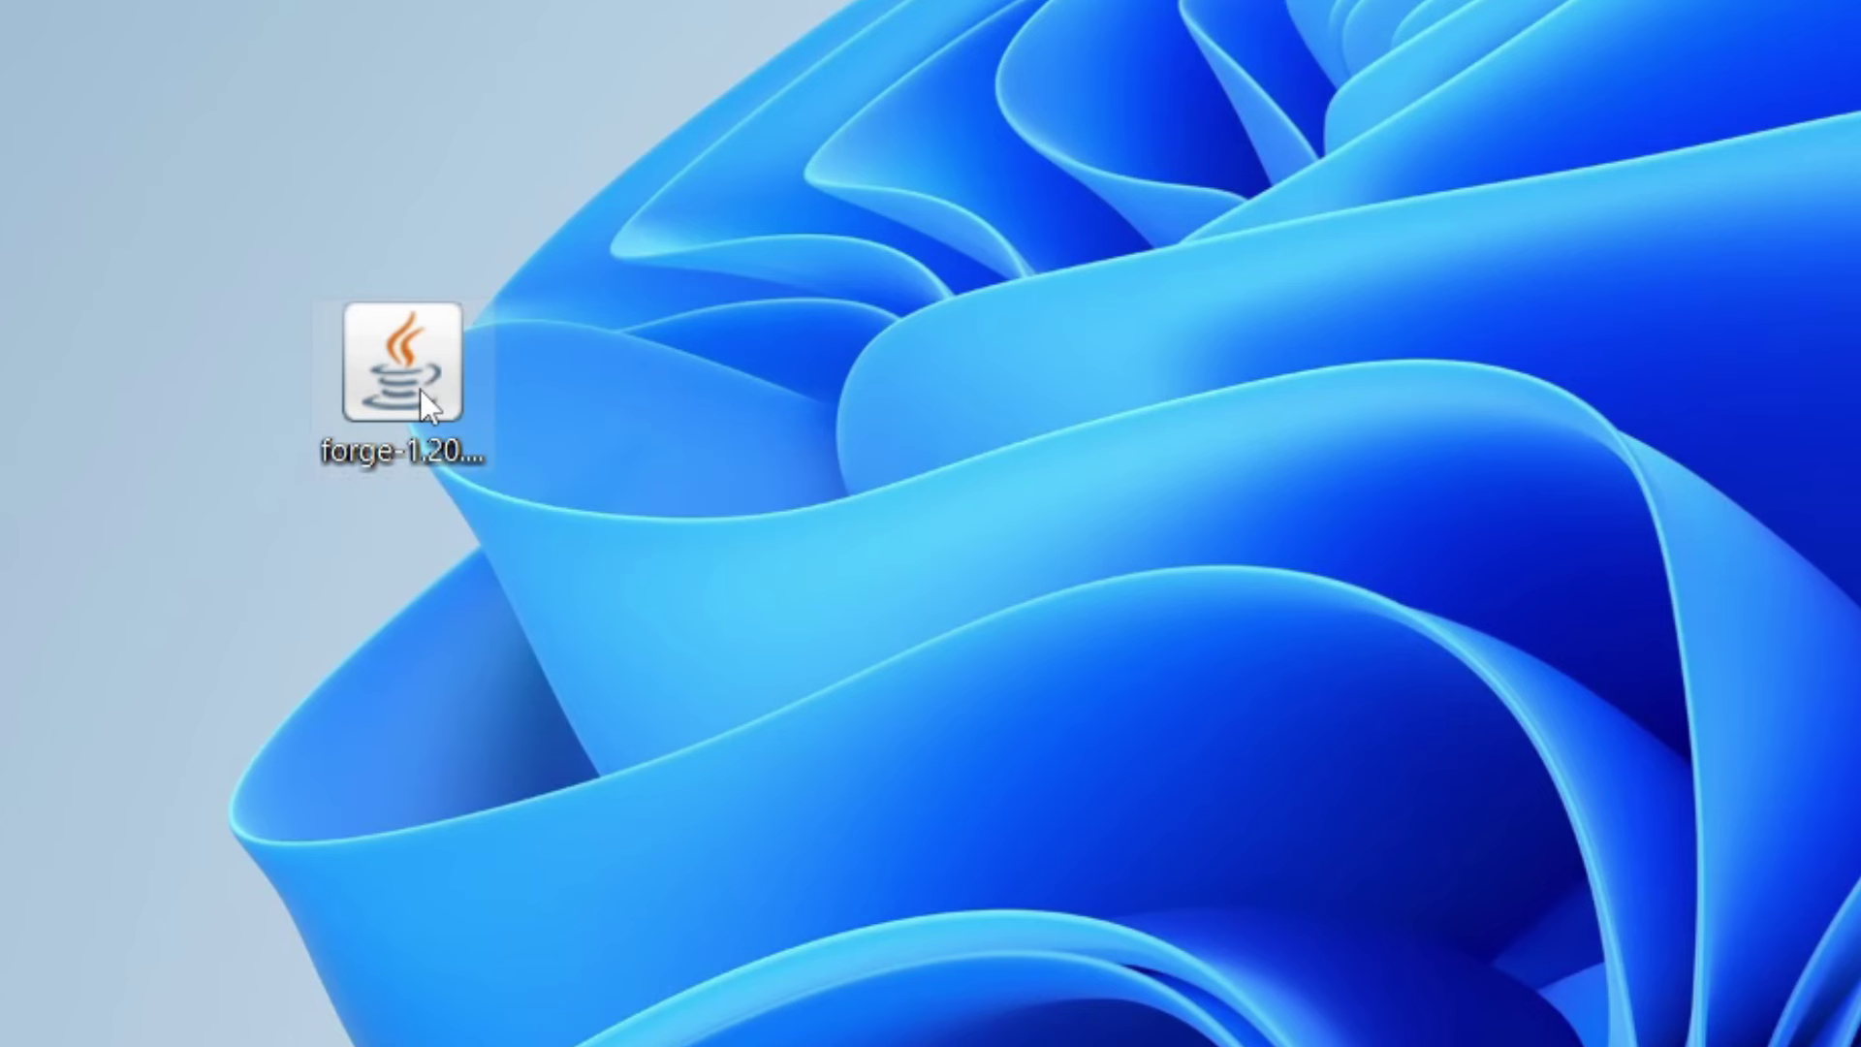
# Step: Run the Forge installer jar with Java Platform SE binary to install the 1.20.1-forge-47.2.1 client
pyautogui.rightClick(378, 493)
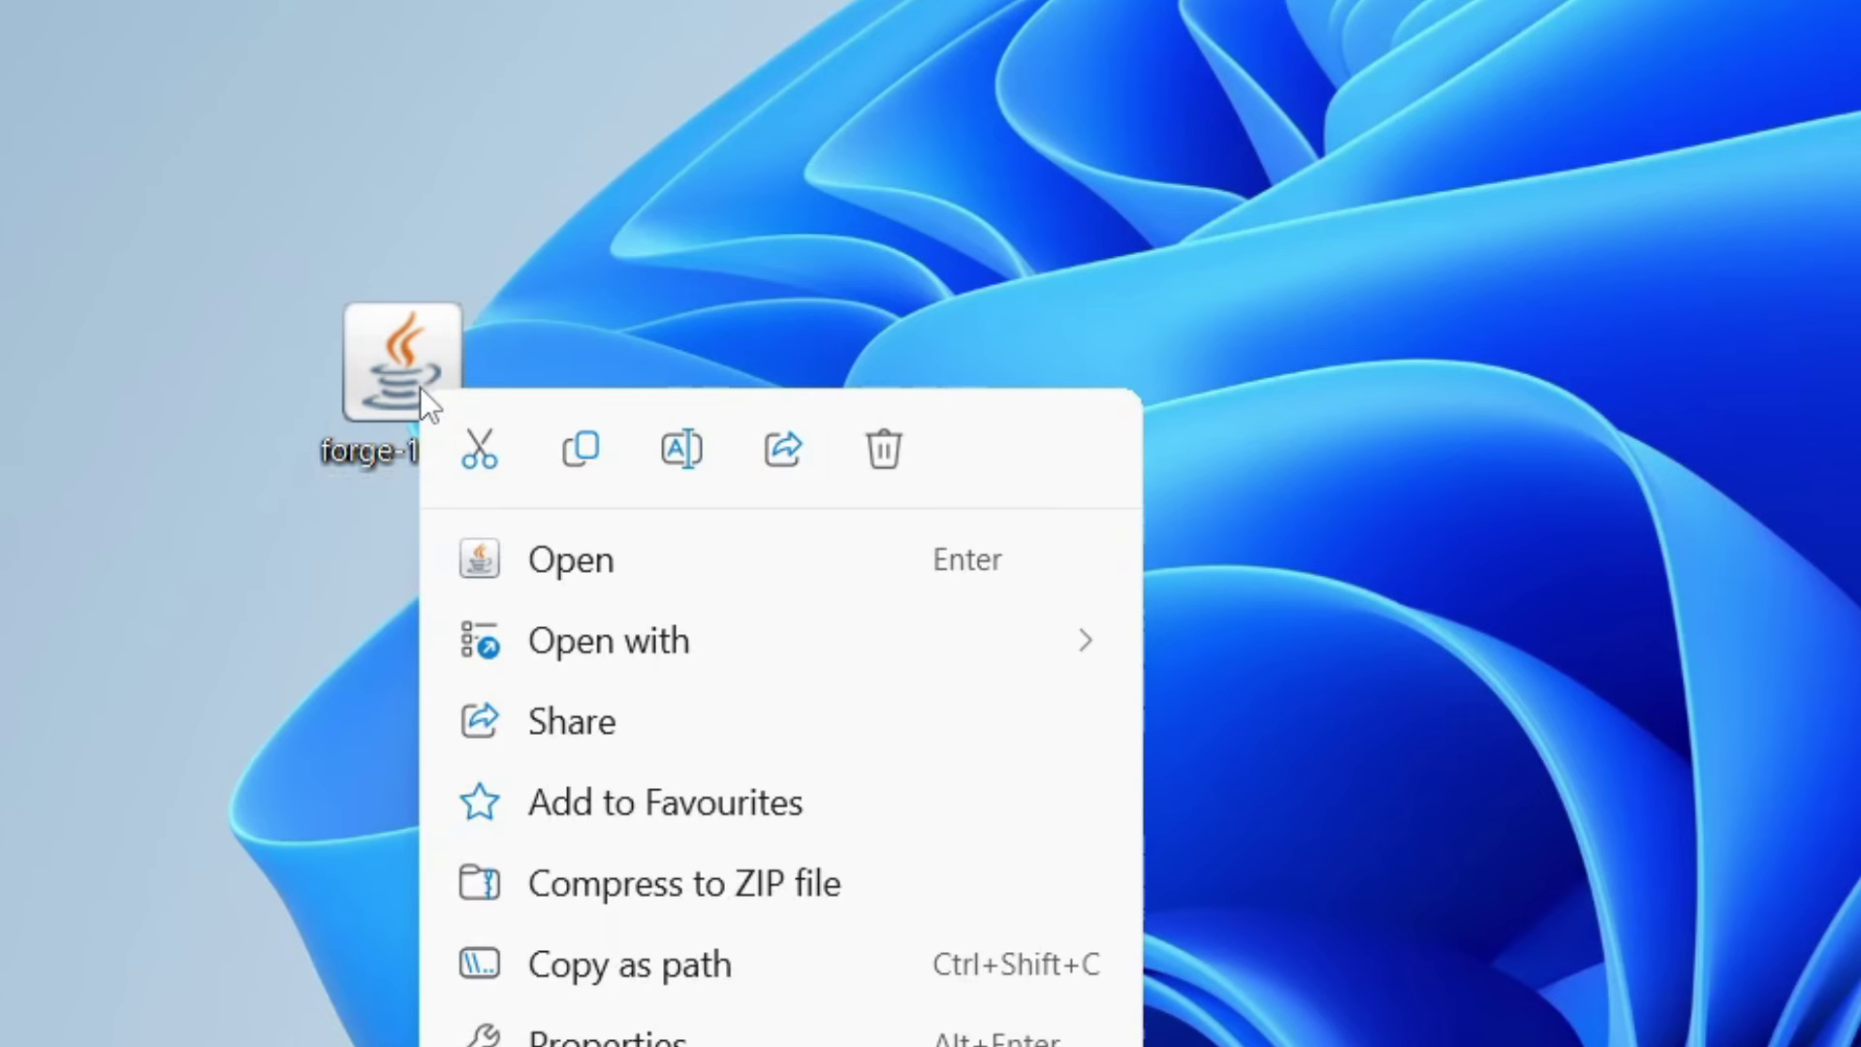
pyautogui.moveTo(456, 593)
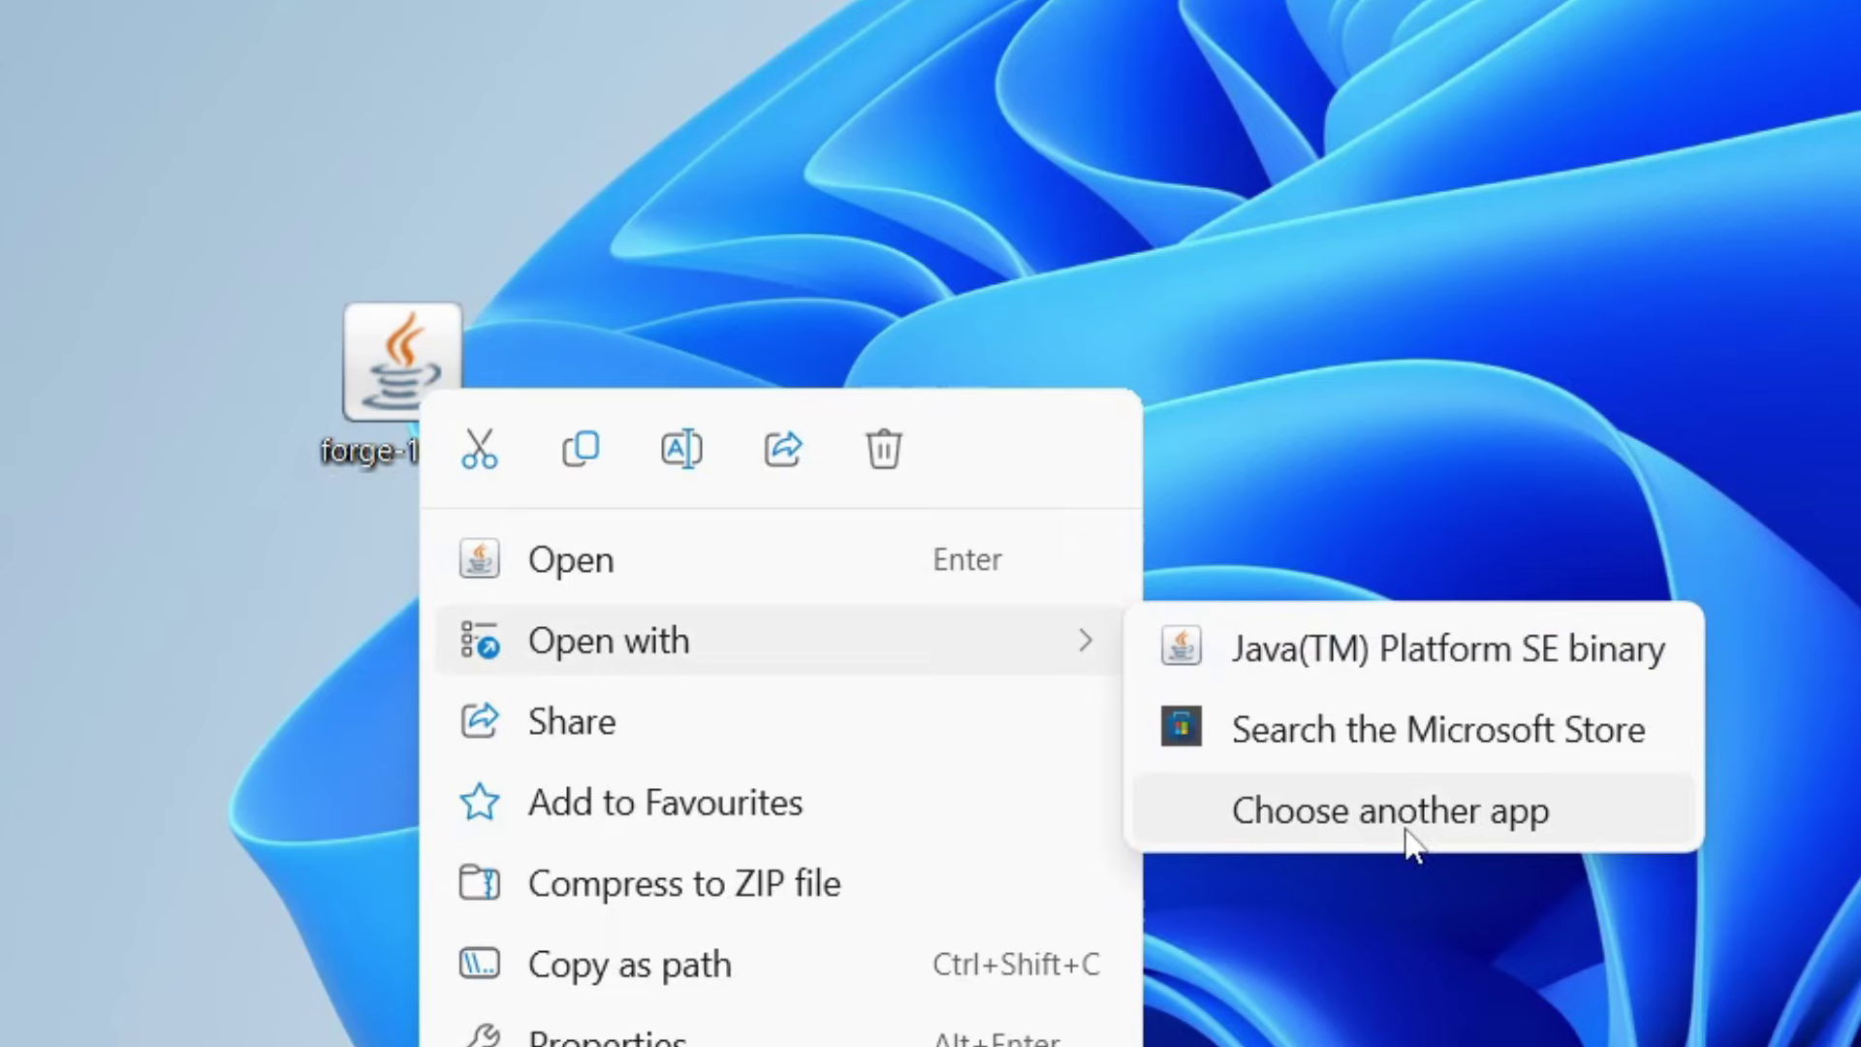
pyautogui.click(1413, 842)
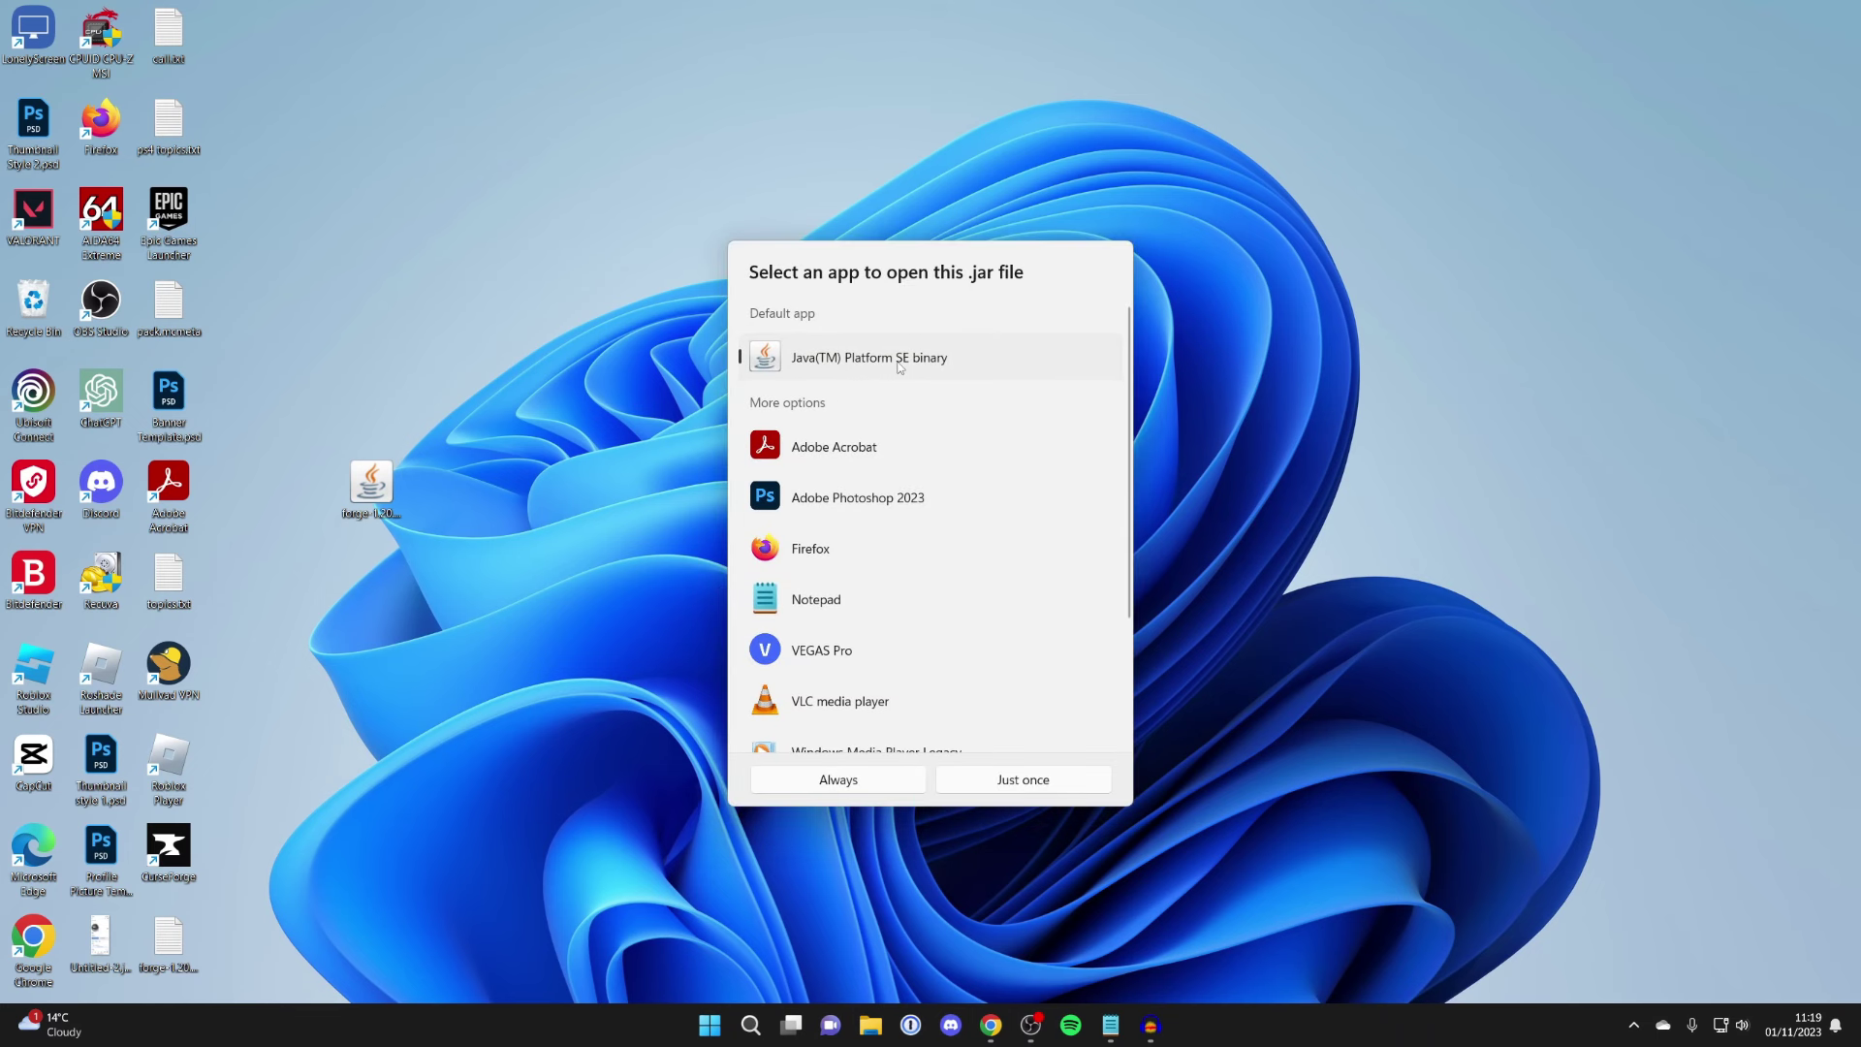
pyautogui.click(873, 780)
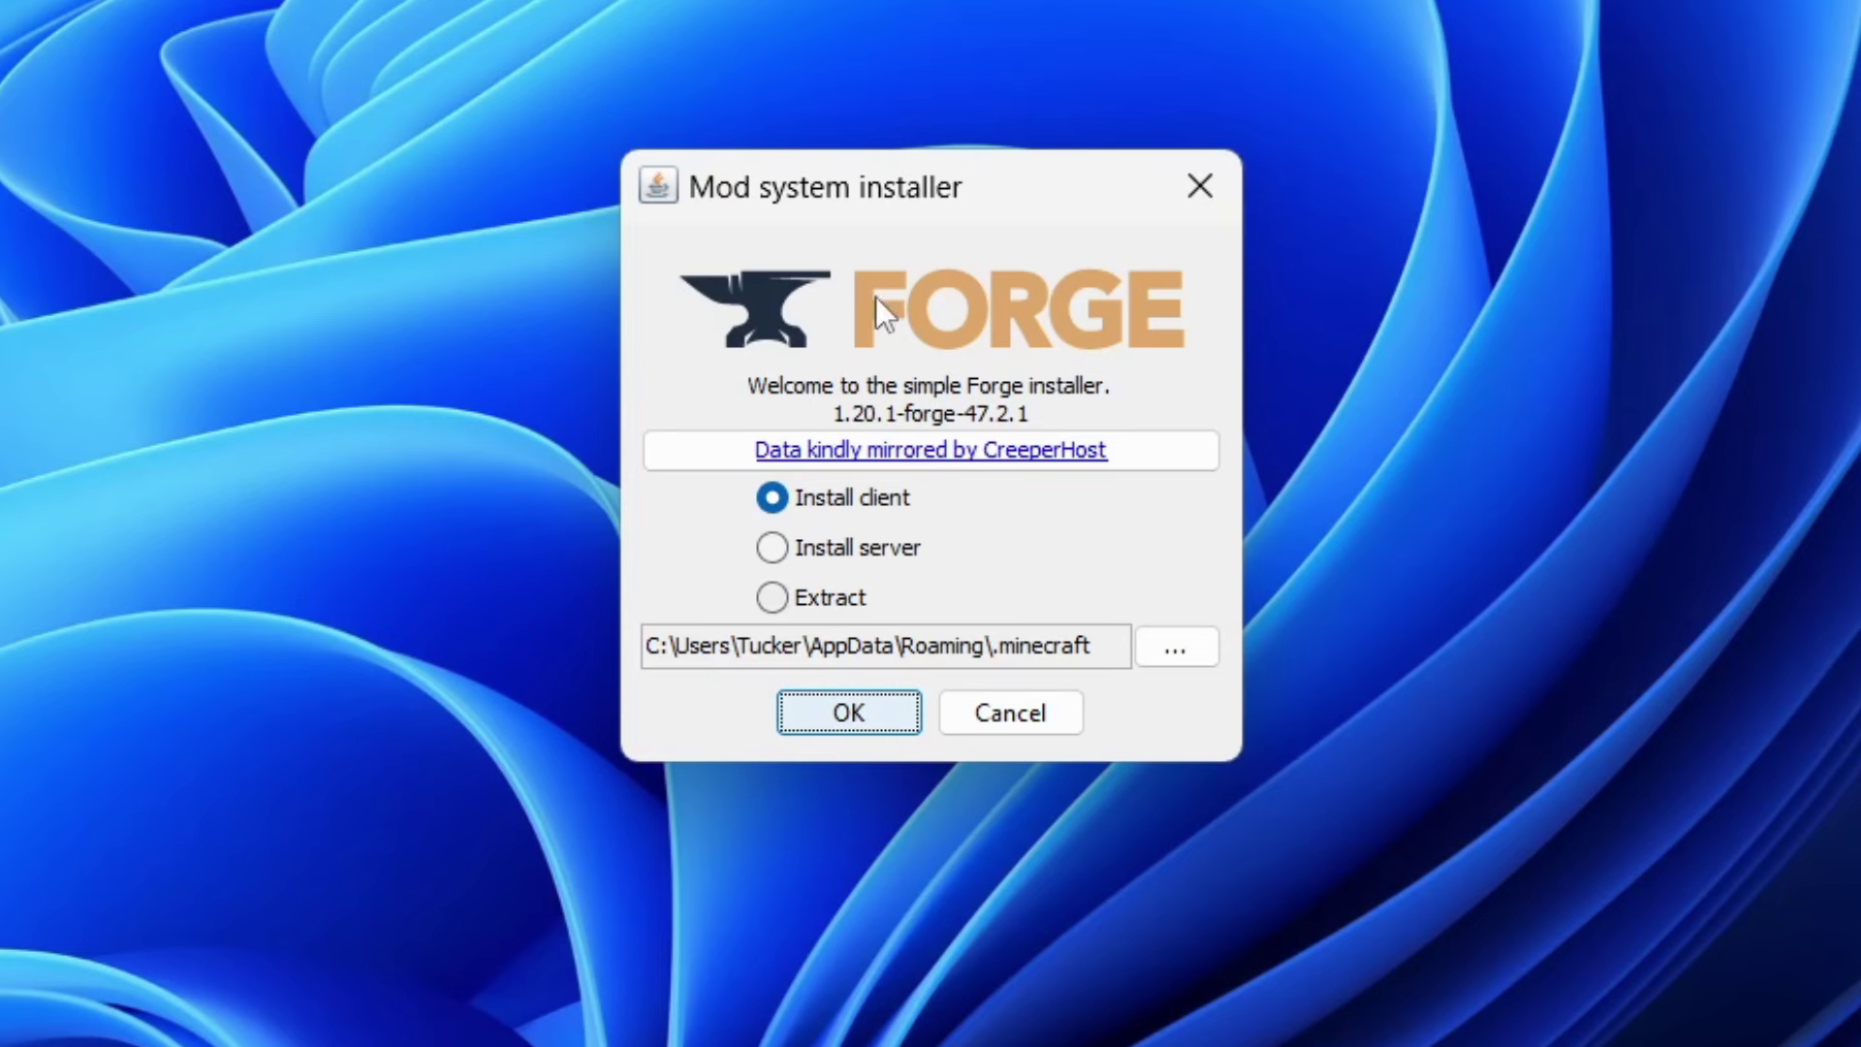
pyautogui.click(870, 702)
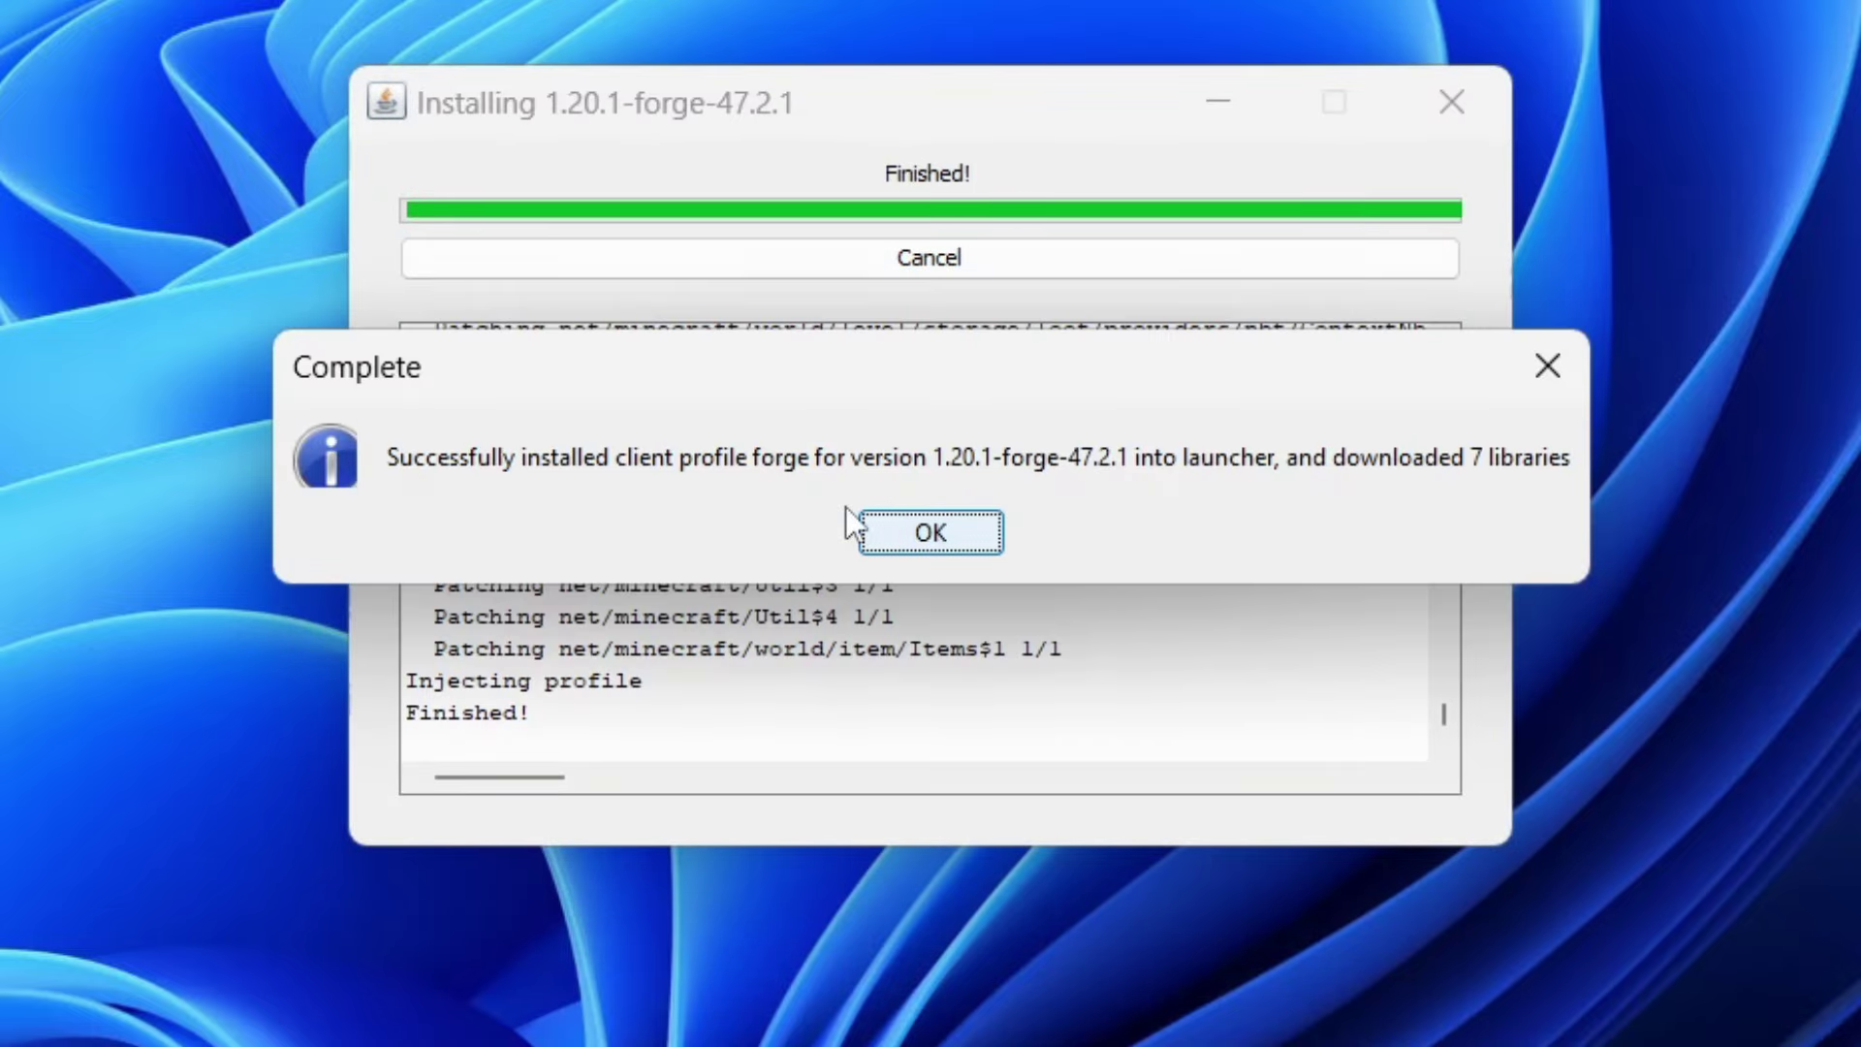
pyautogui.click(903, 521)
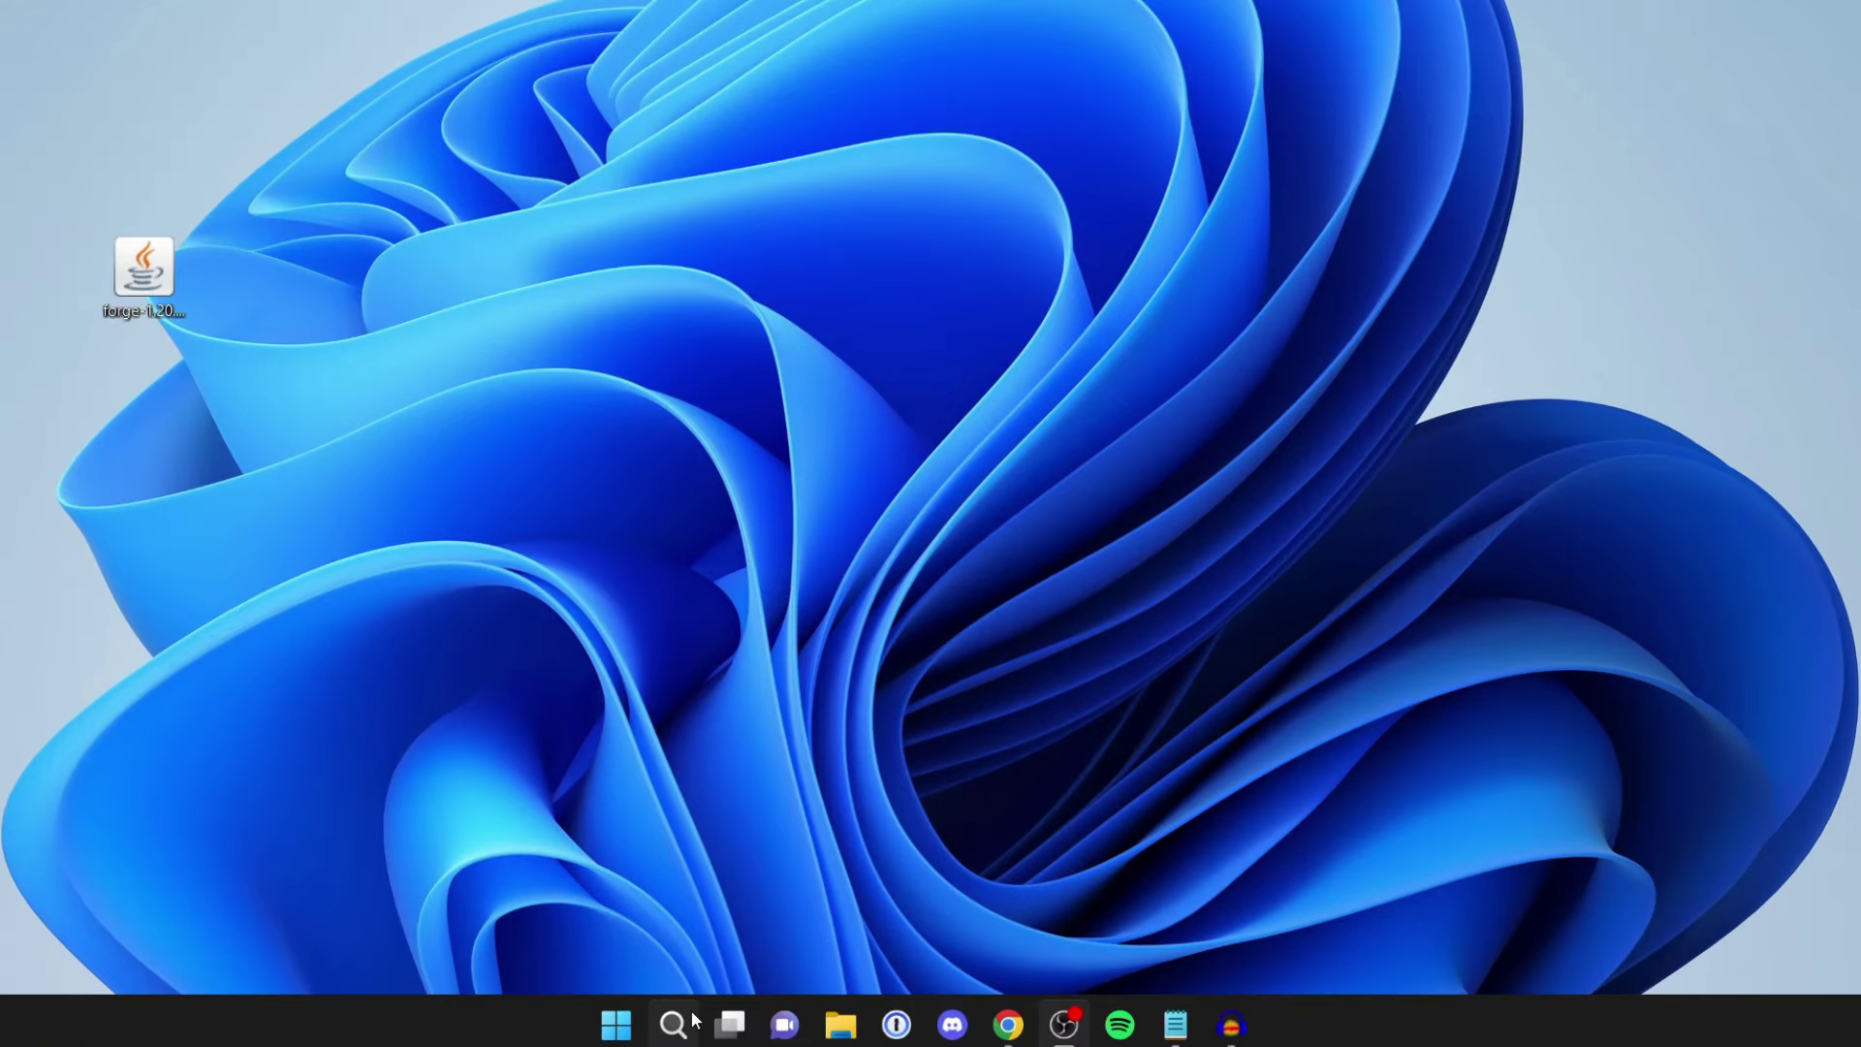
# Step: Open the Roaming app data folder by running %appdata% from the Run dialog
pyautogui.click(763, 1022)
pyautogui.write('run')
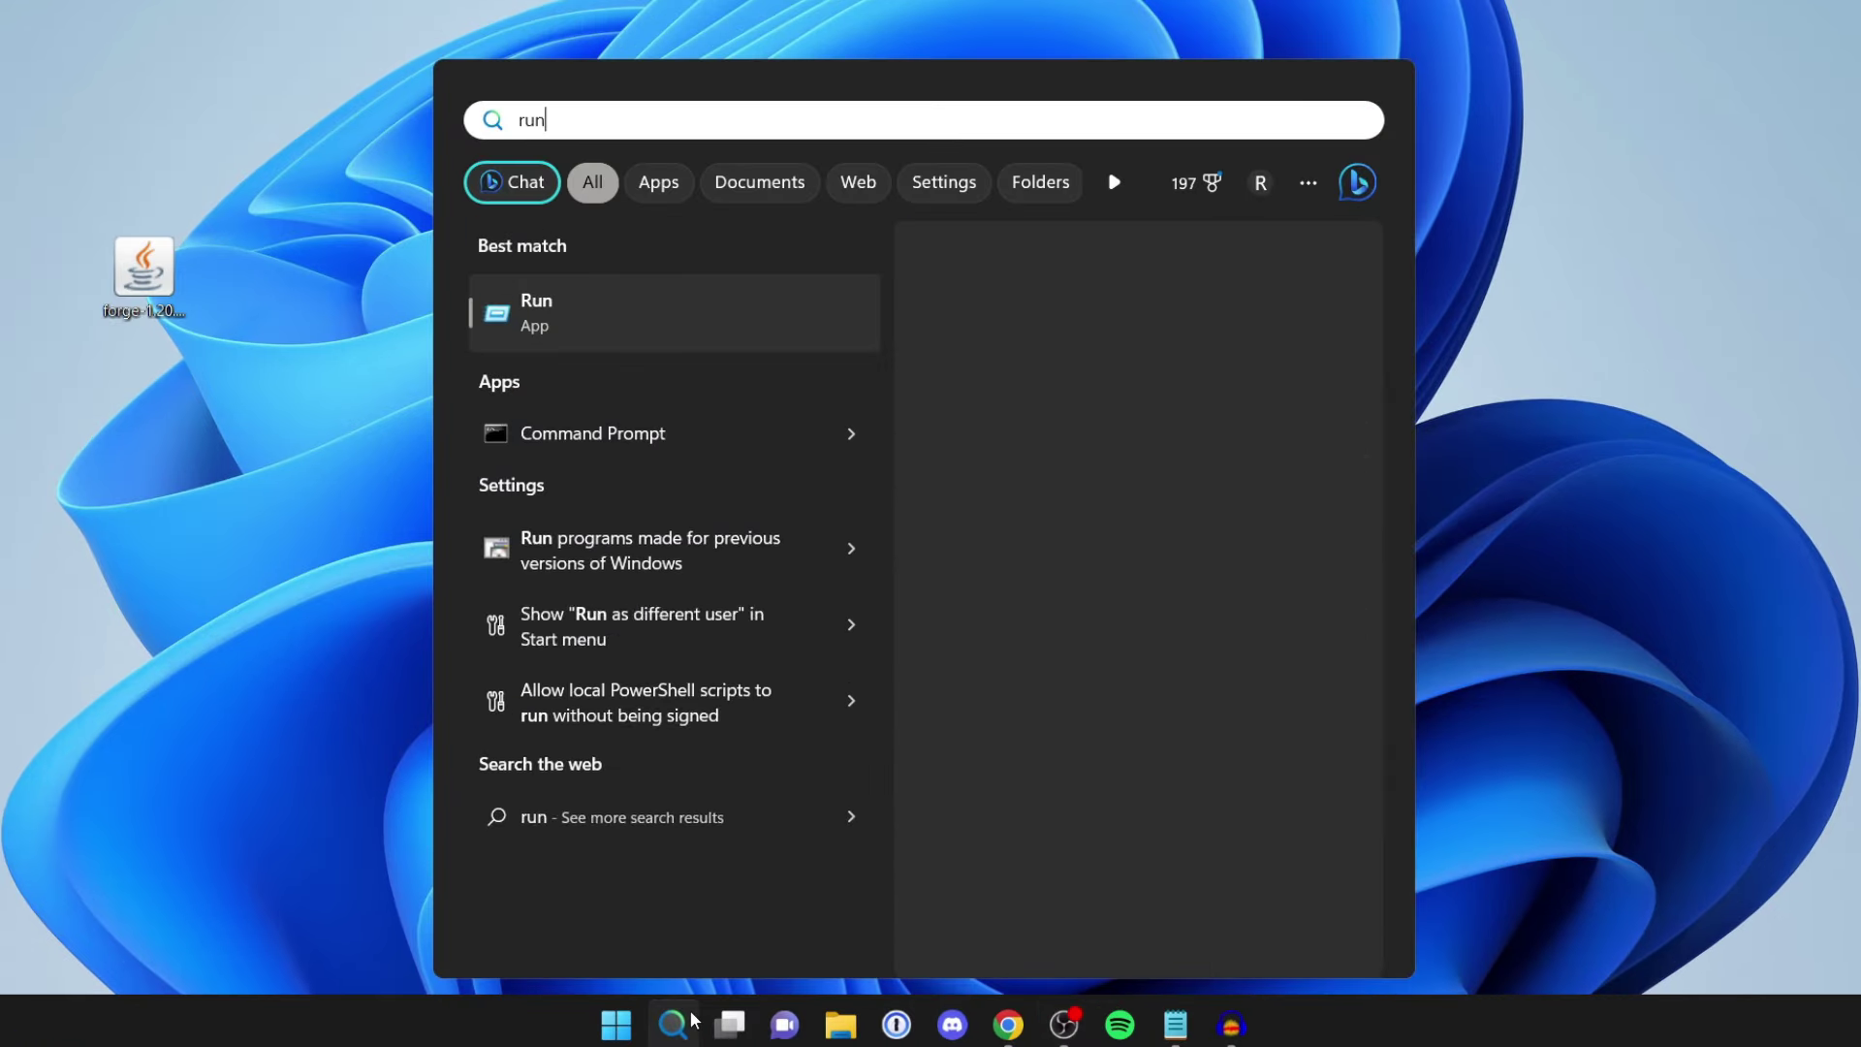
pyautogui.click(631, 334)
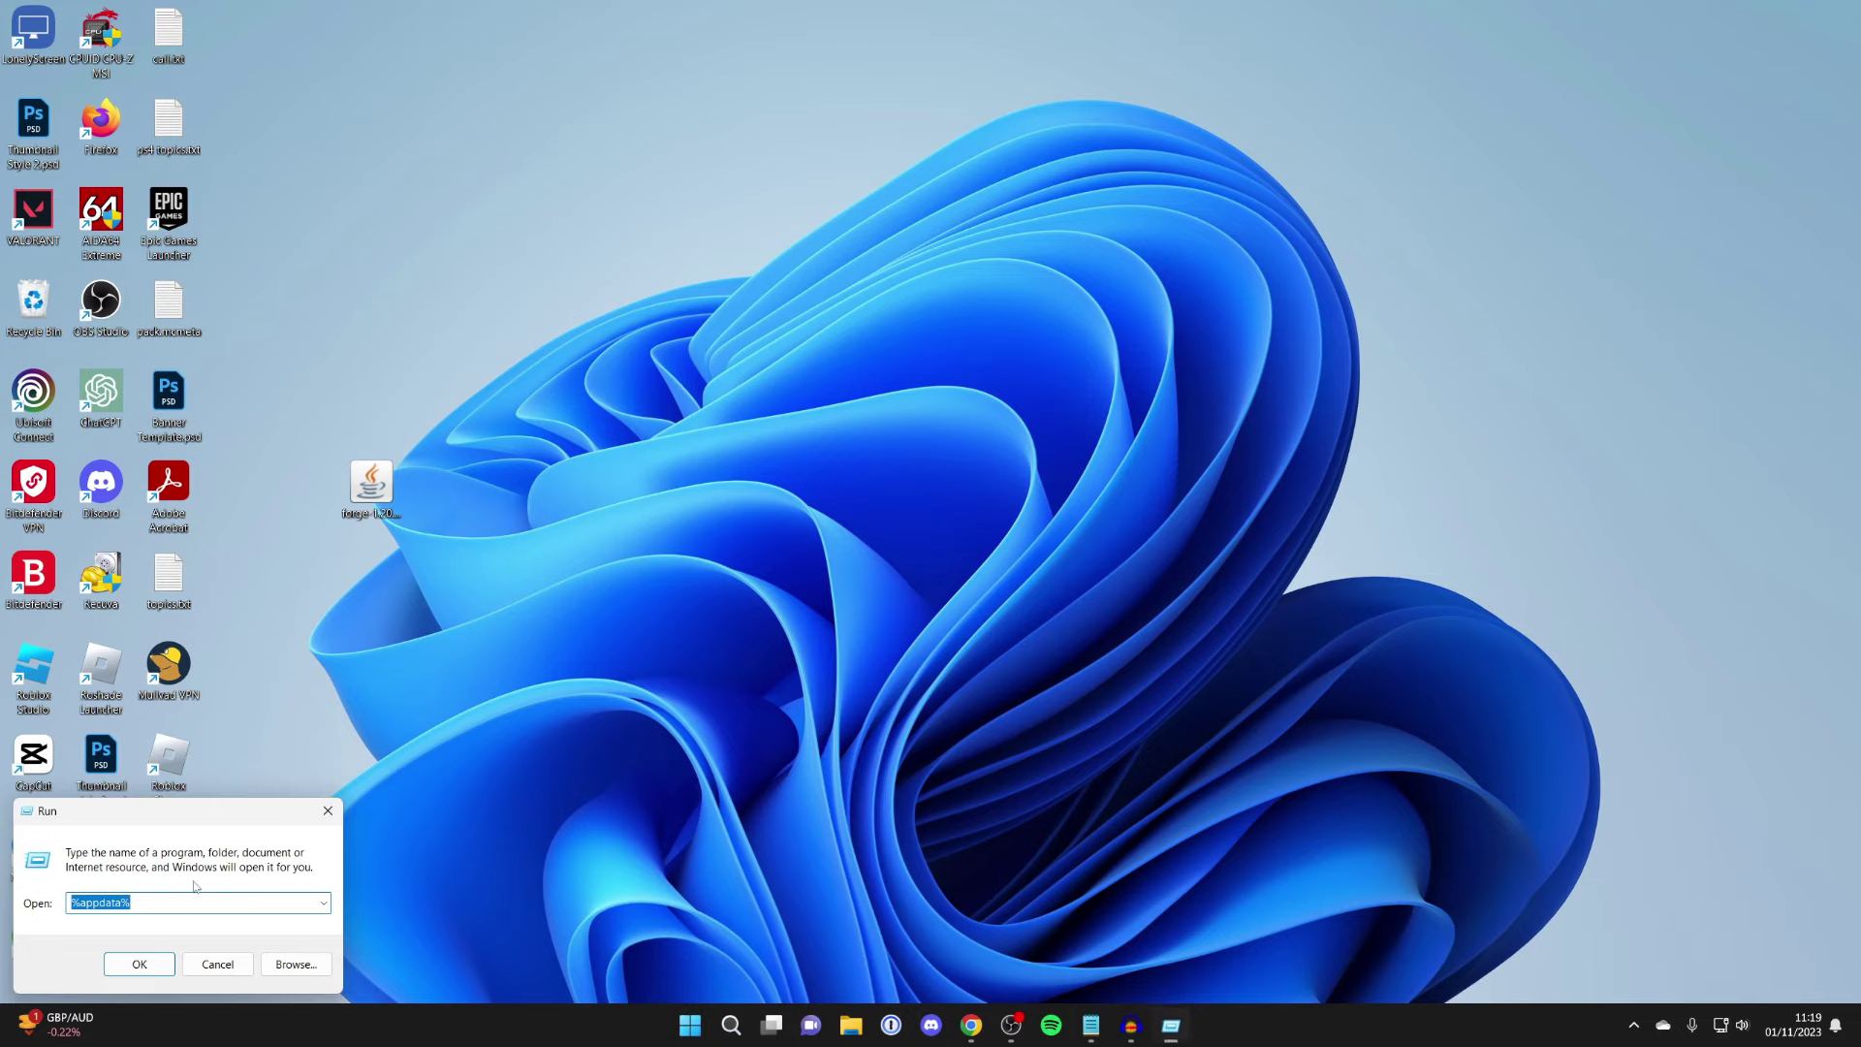
pyautogui.click(153, 905)
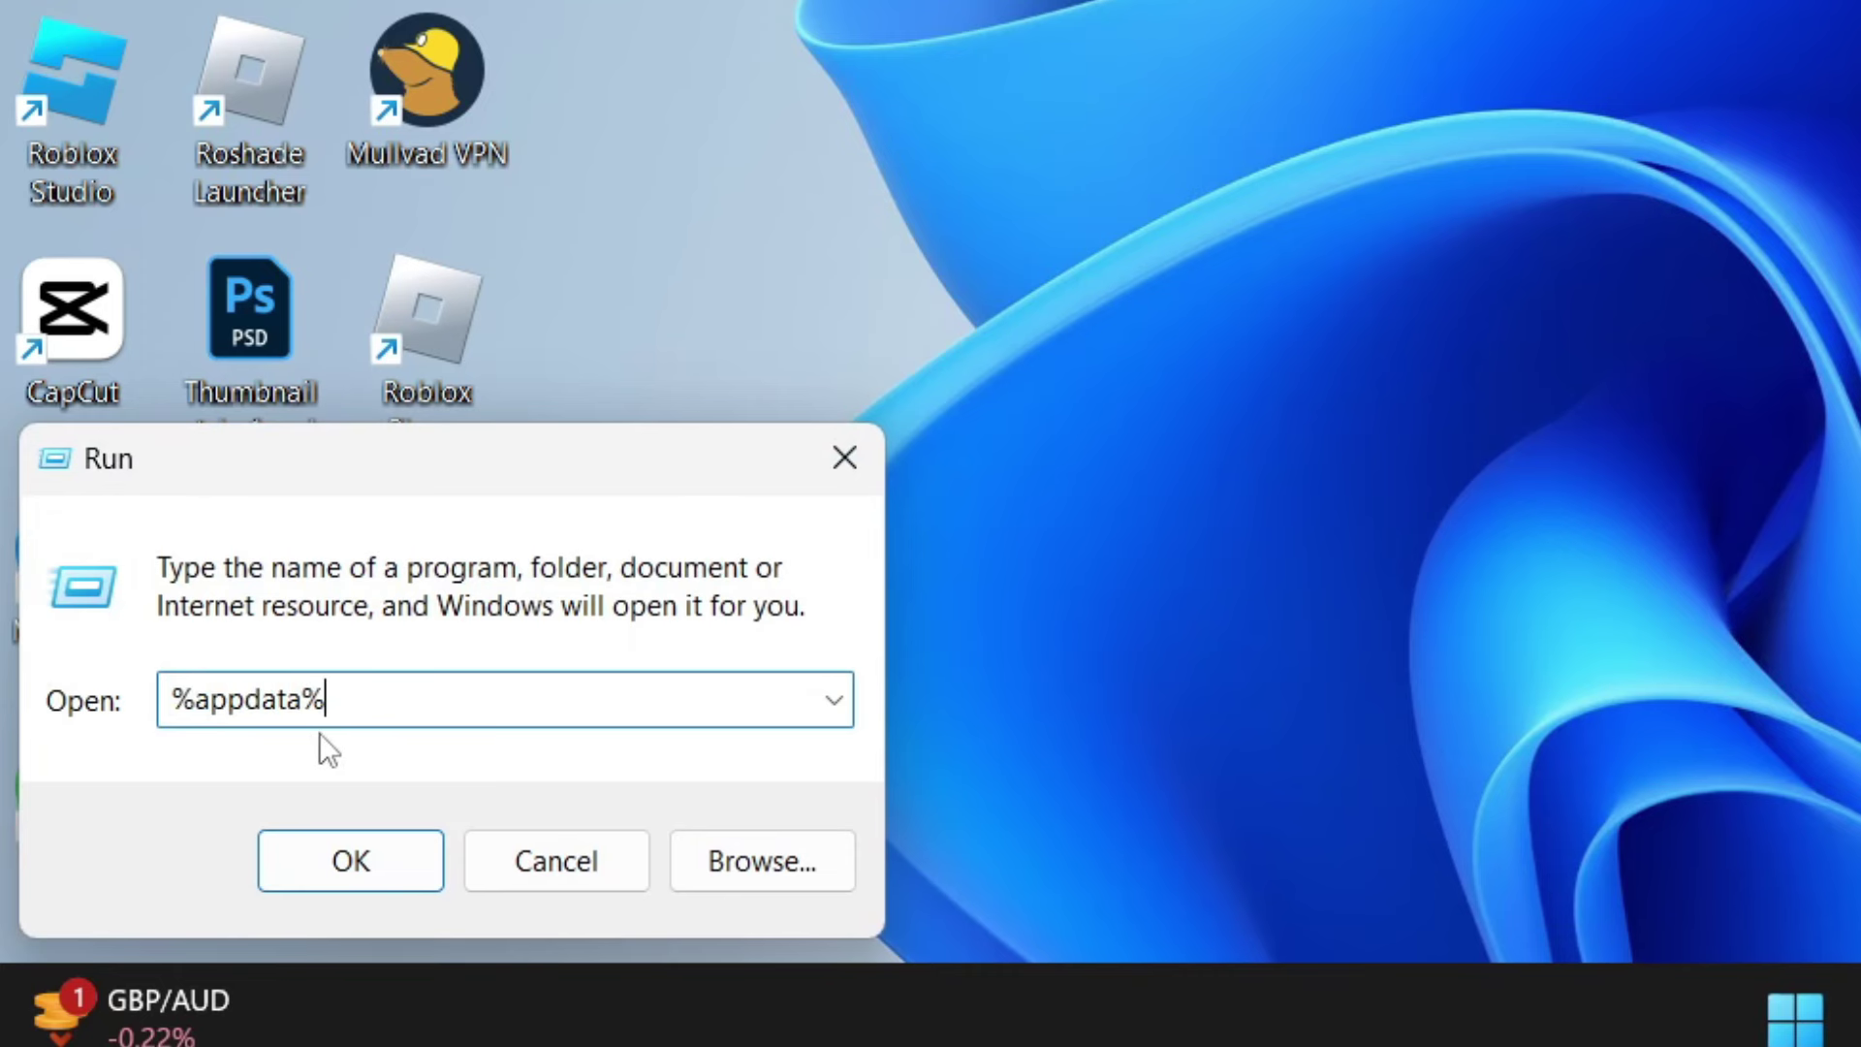
pyautogui.click(386, 874)
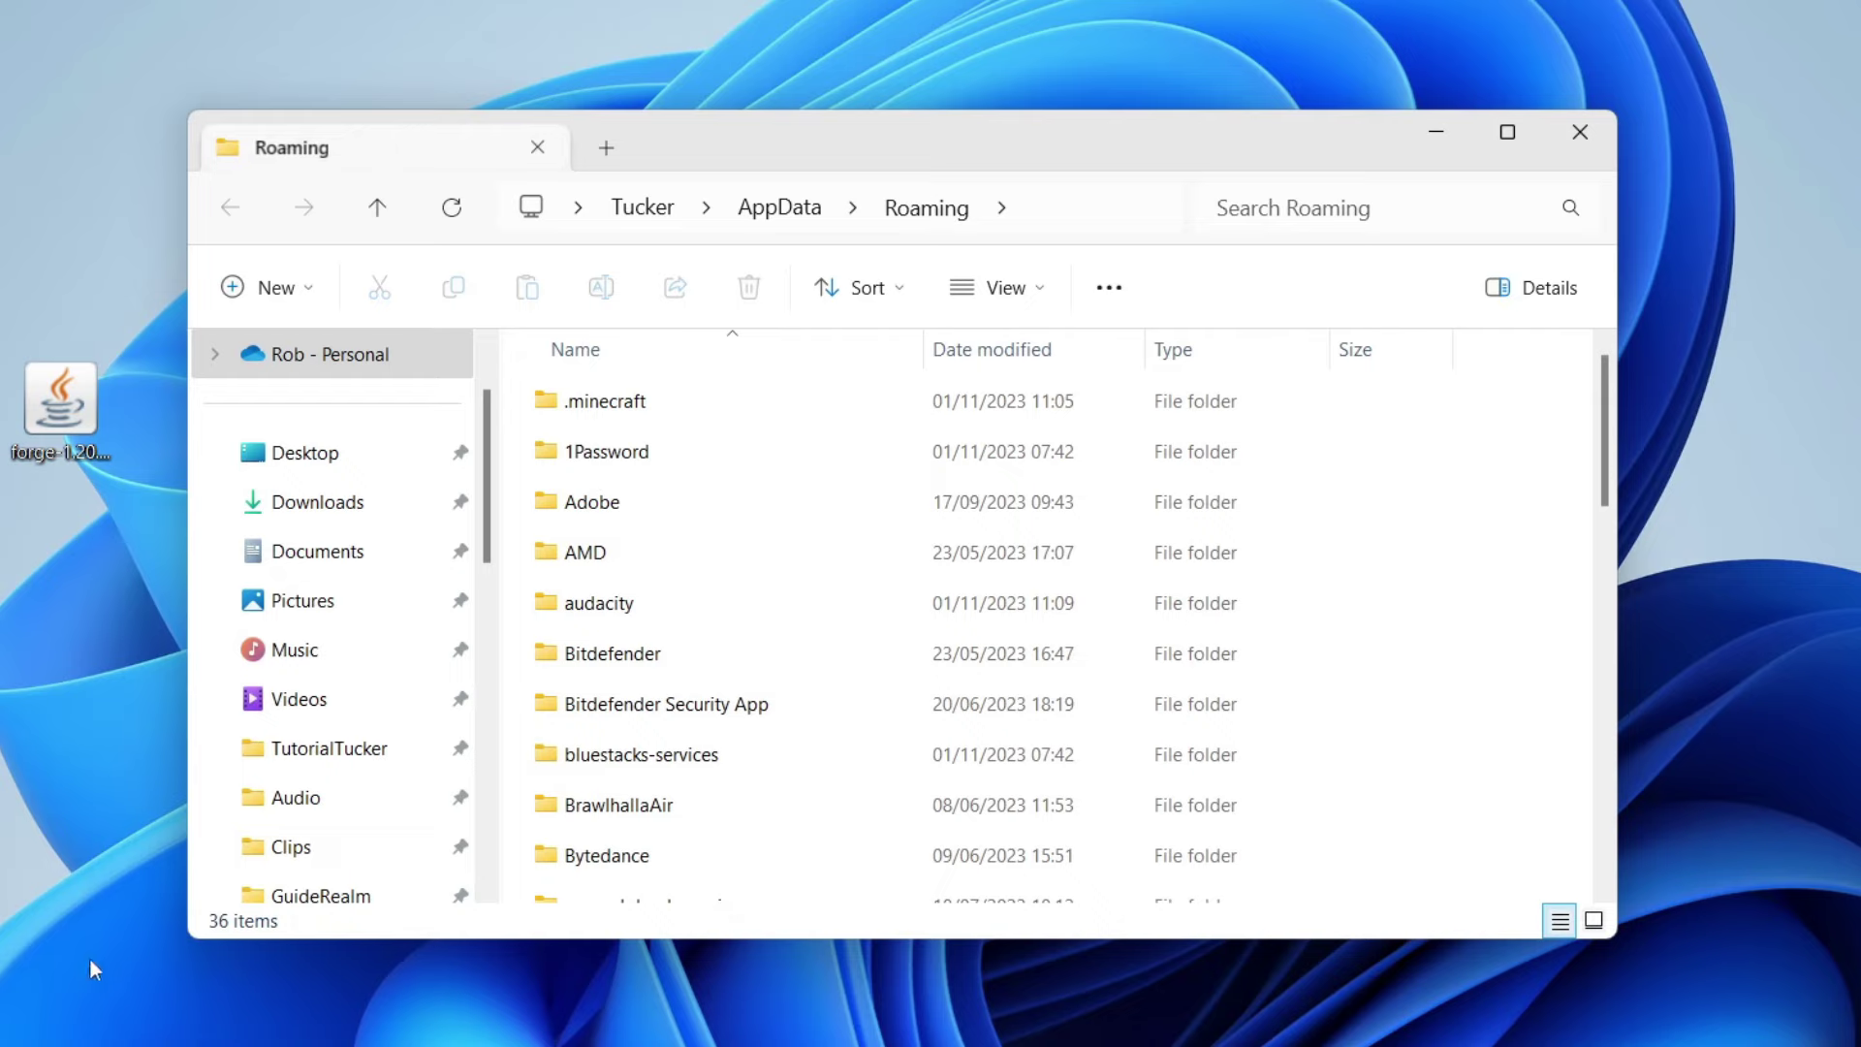
# Step: Open the .minecraft folder and select its mods folder
pyautogui.doubleClick(625, 407)
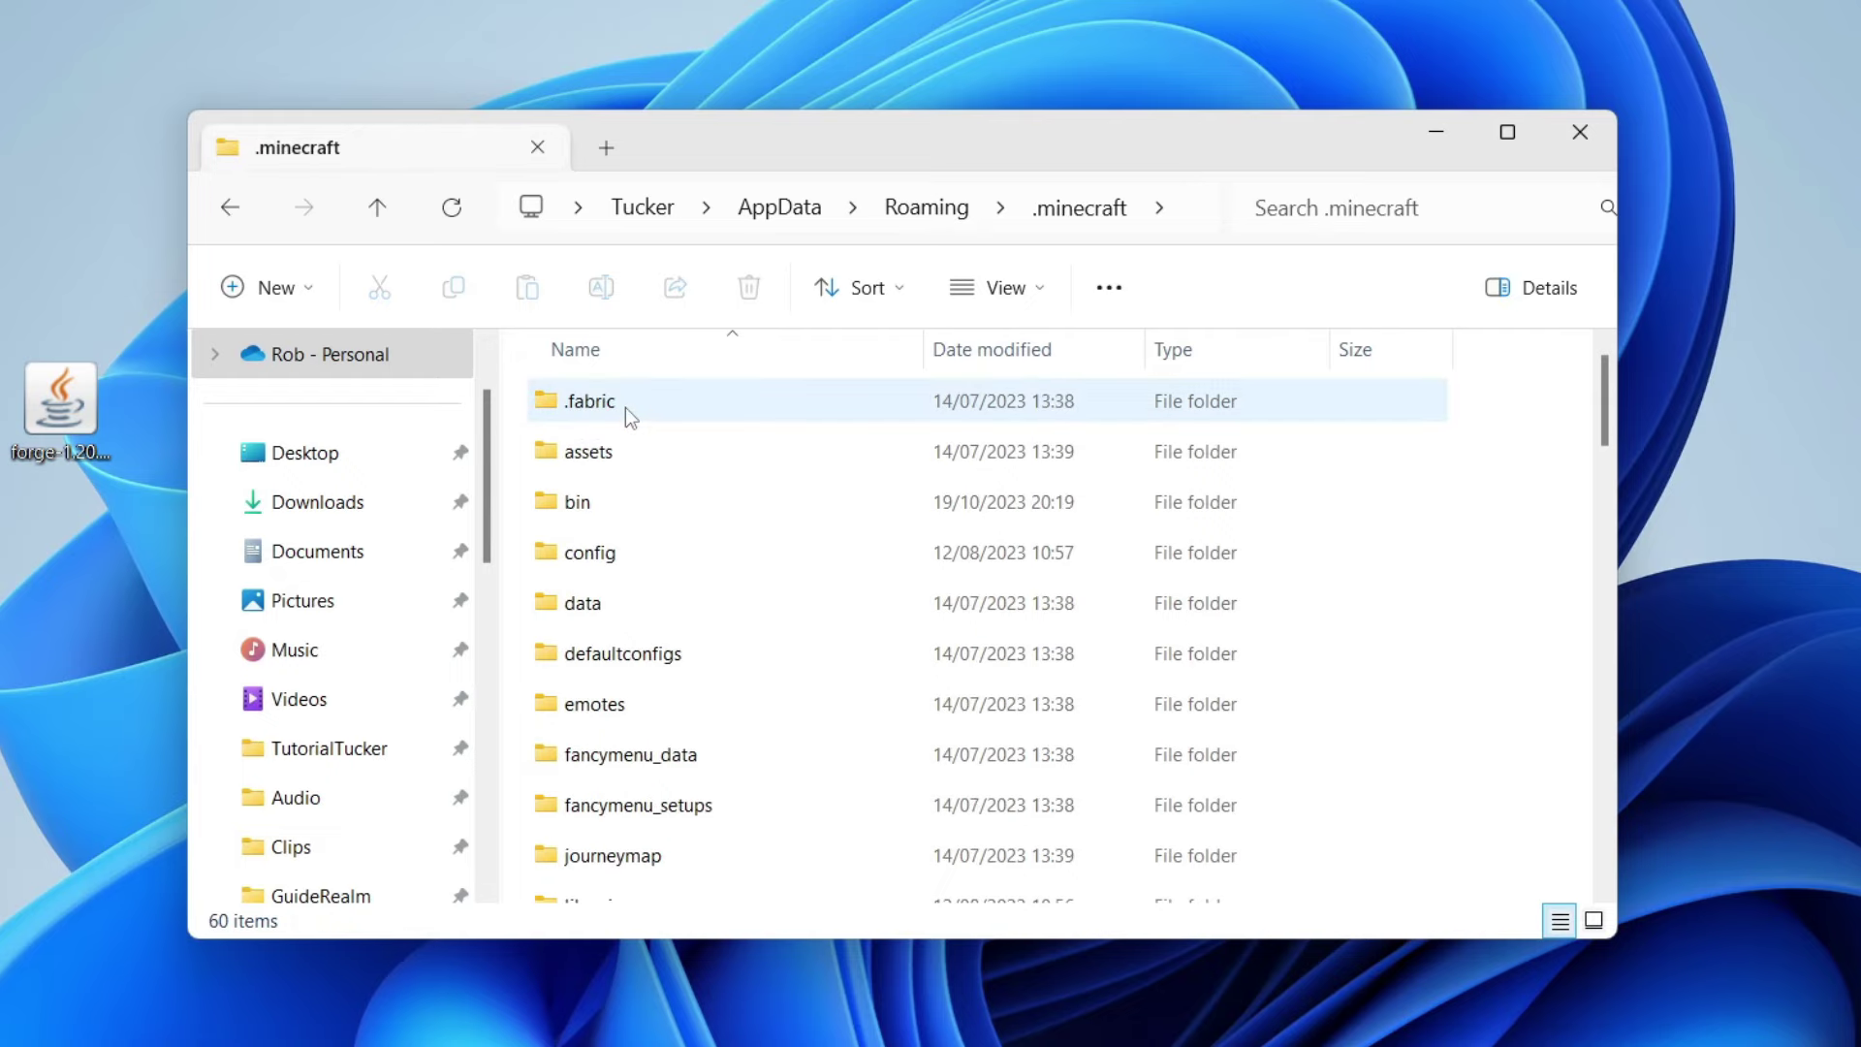
pyautogui.scroll(-2, 682, 570)
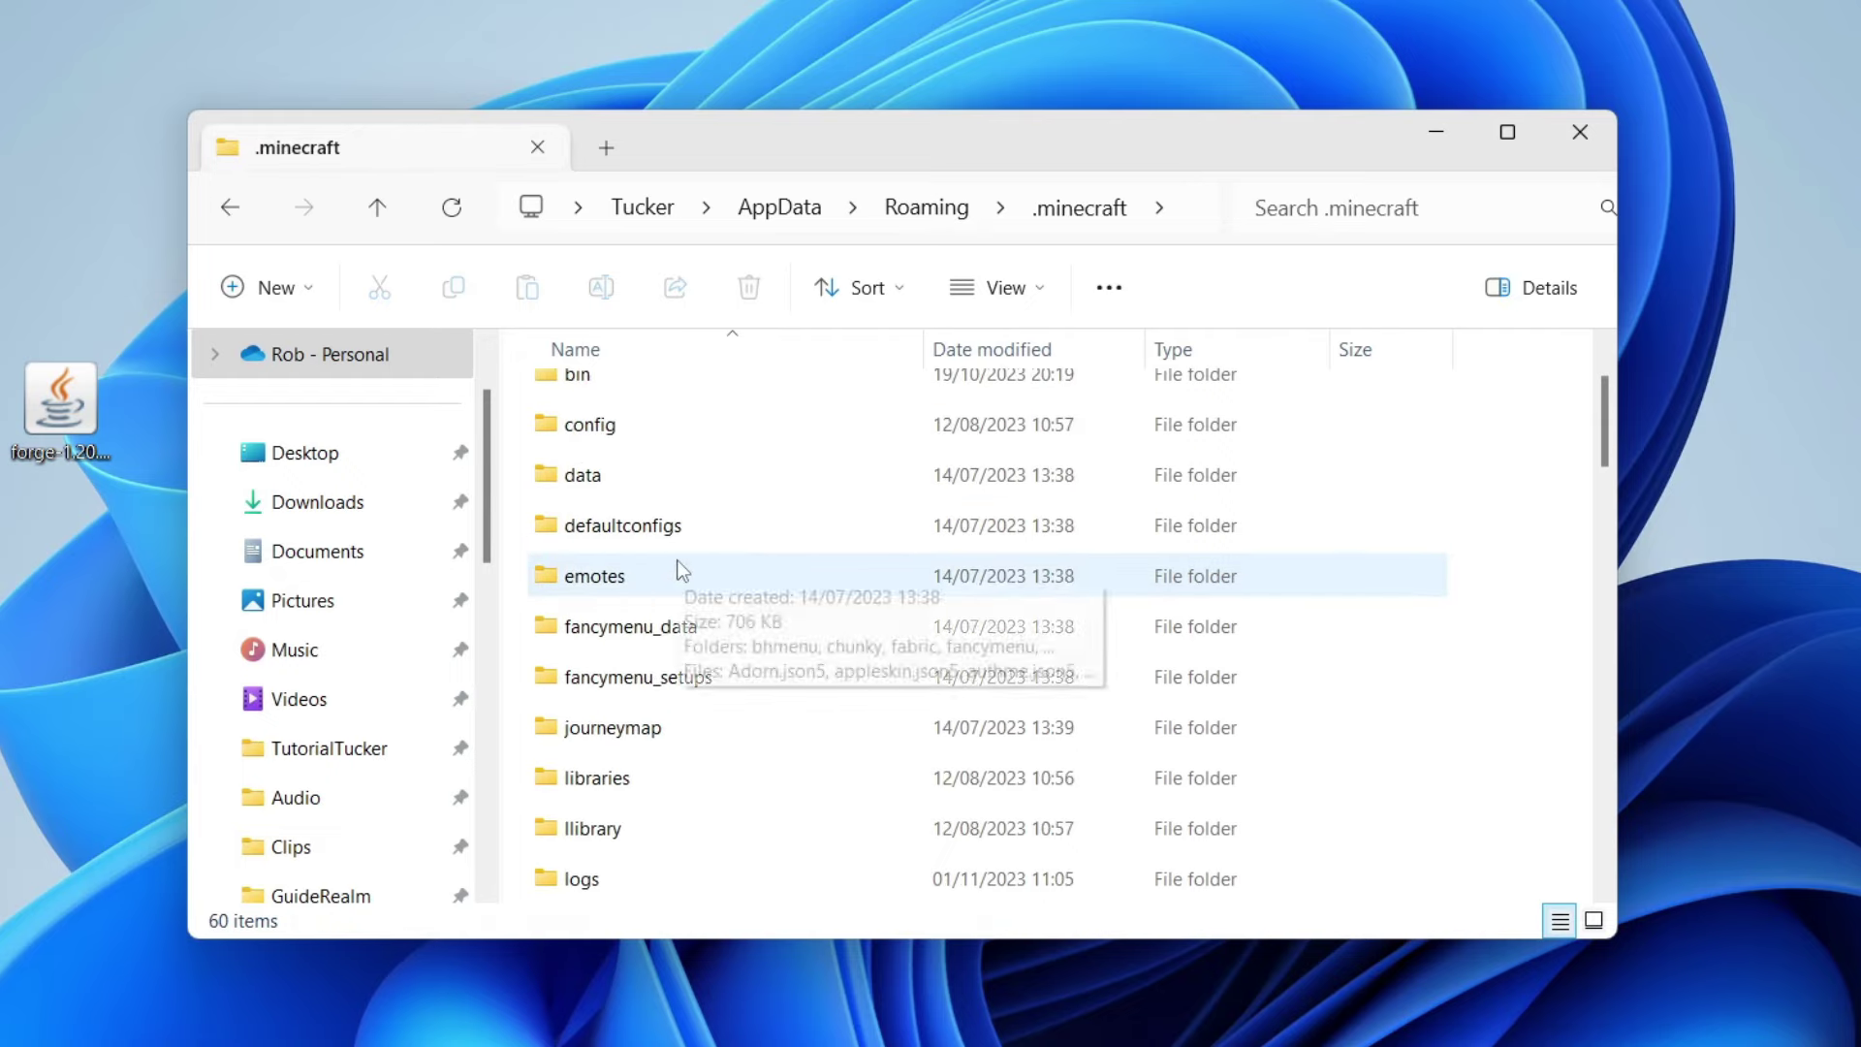
pyautogui.scroll(-3, 683, 570)
pyautogui.click(651, 830)
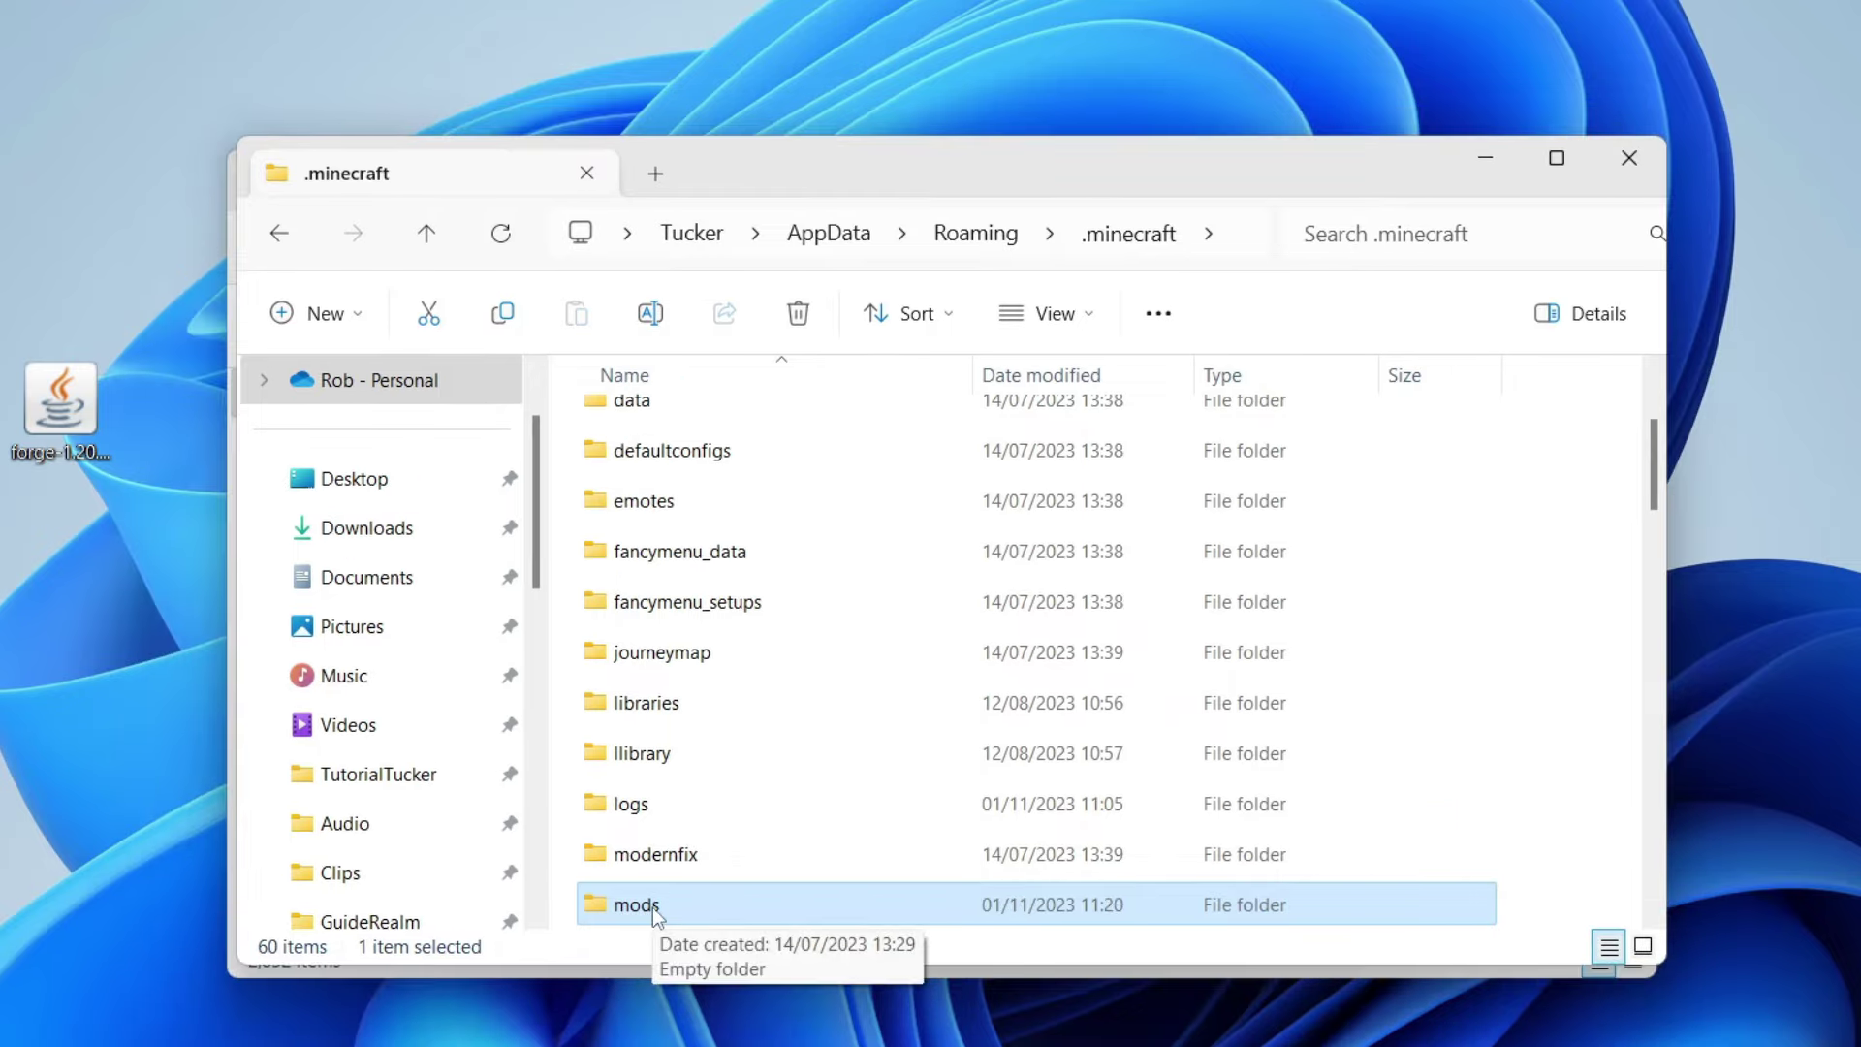
# Step: Drag Exclusive_Weapons_Armor_and_Tools-2.1.0-Forge.jar from Downloads into the mods folder, then close the mods window
pyautogui.doubleClick(654, 907)
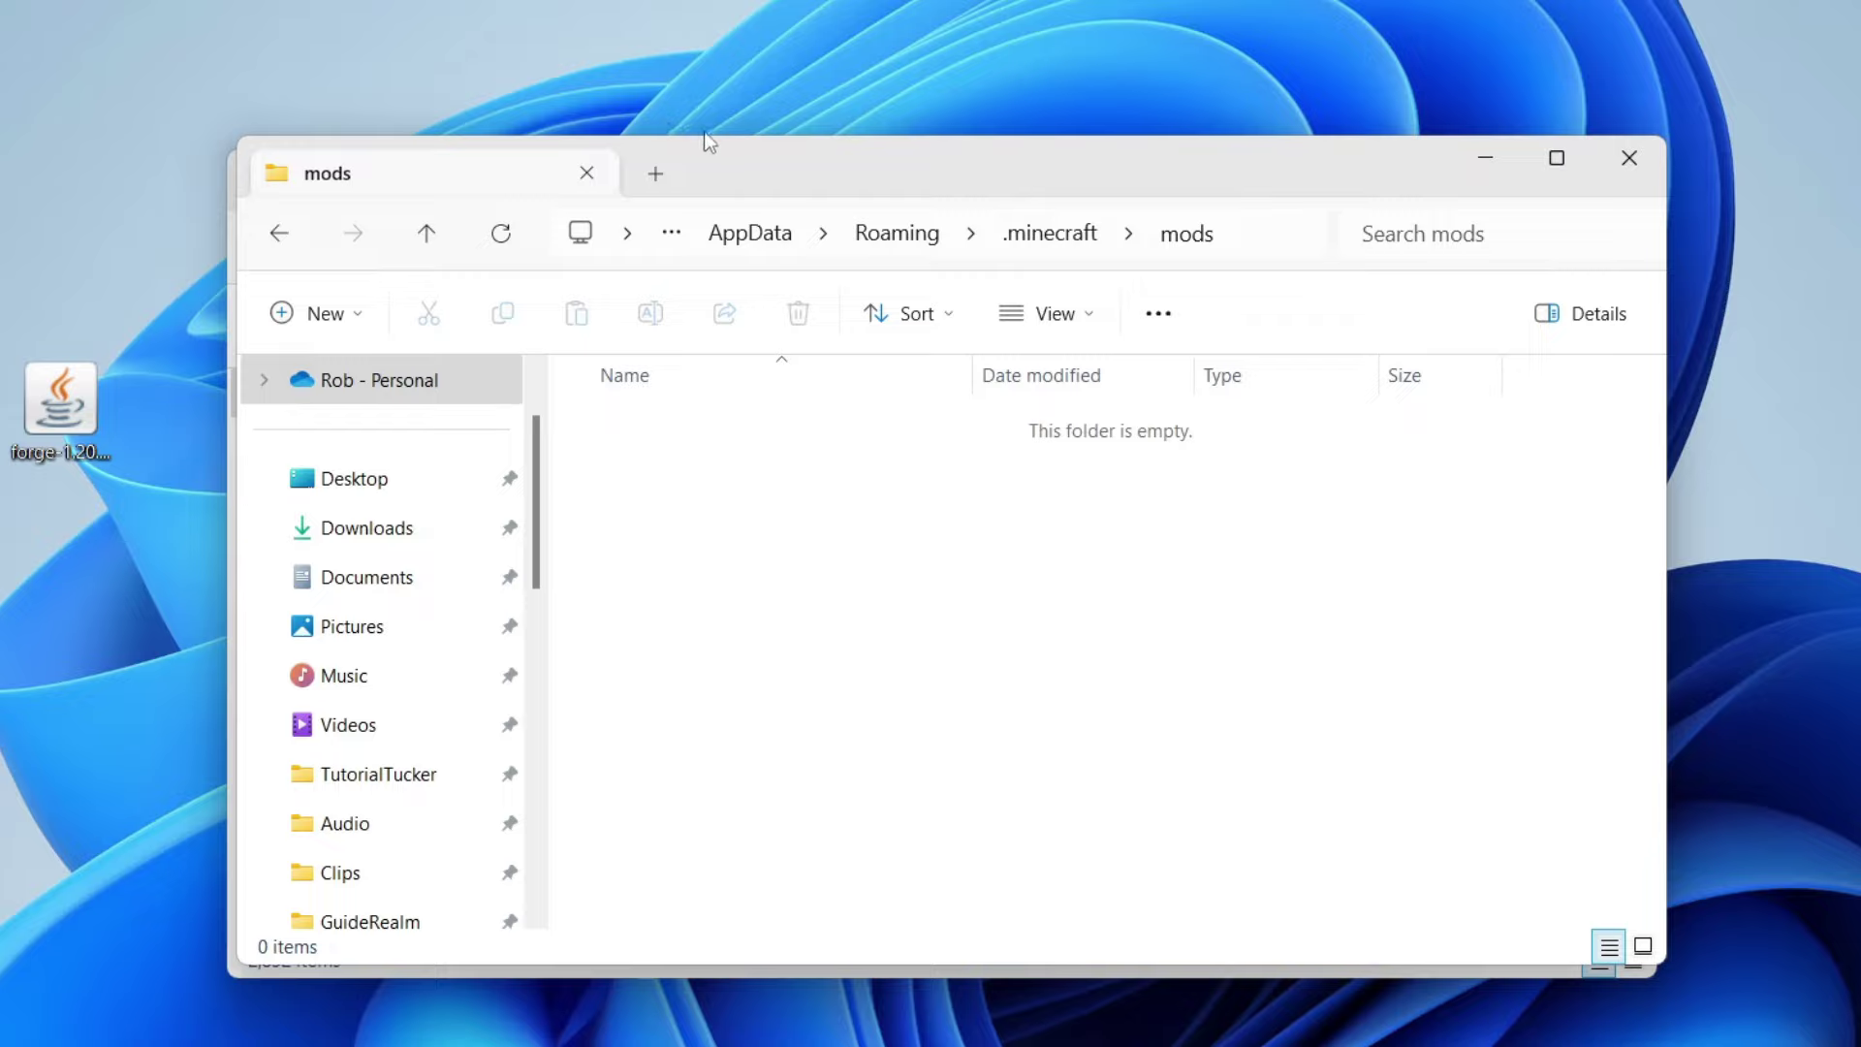
pyautogui.moveTo(756, 161); pyautogui.dragTo(583, 153)
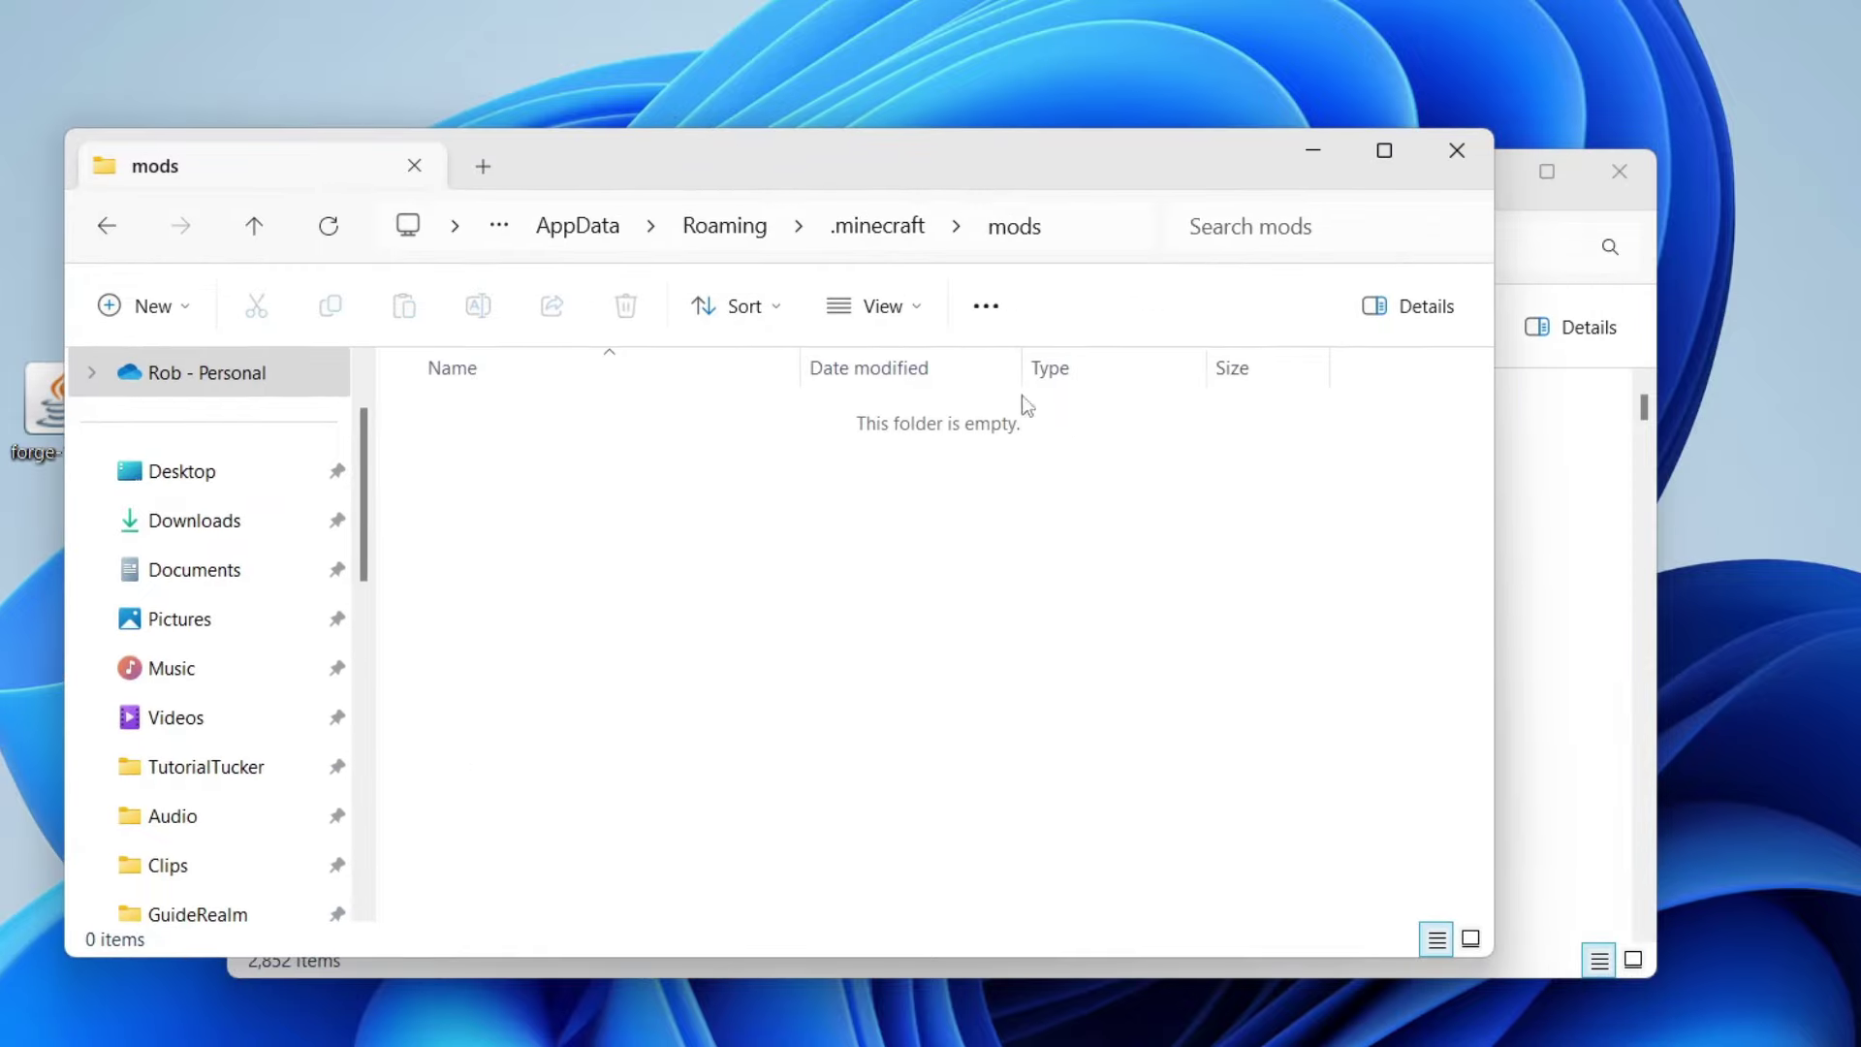
pyautogui.click(1657, 295)
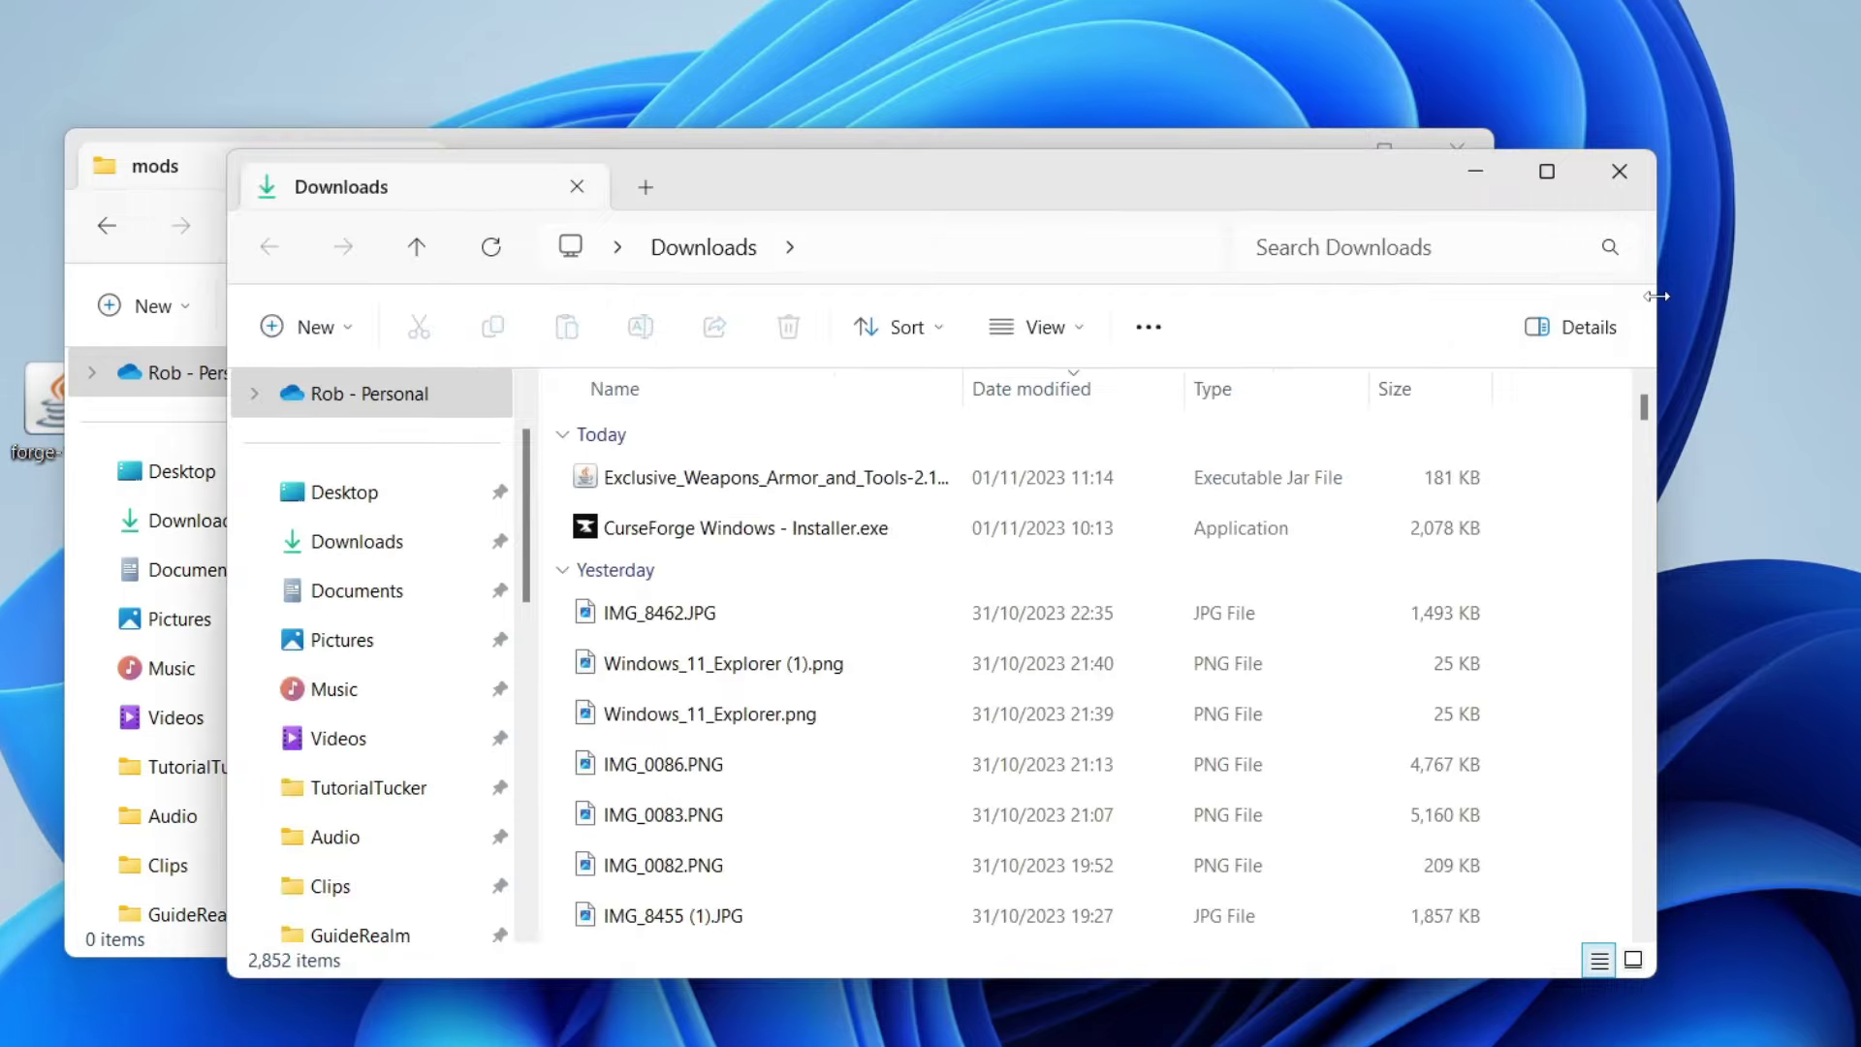
pyautogui.moveTo(867, 184); pyautogui.dragTo(1739, 351)
pyautogui.moveTo(1664, 648); pyautogui.dragTo(512, 507)
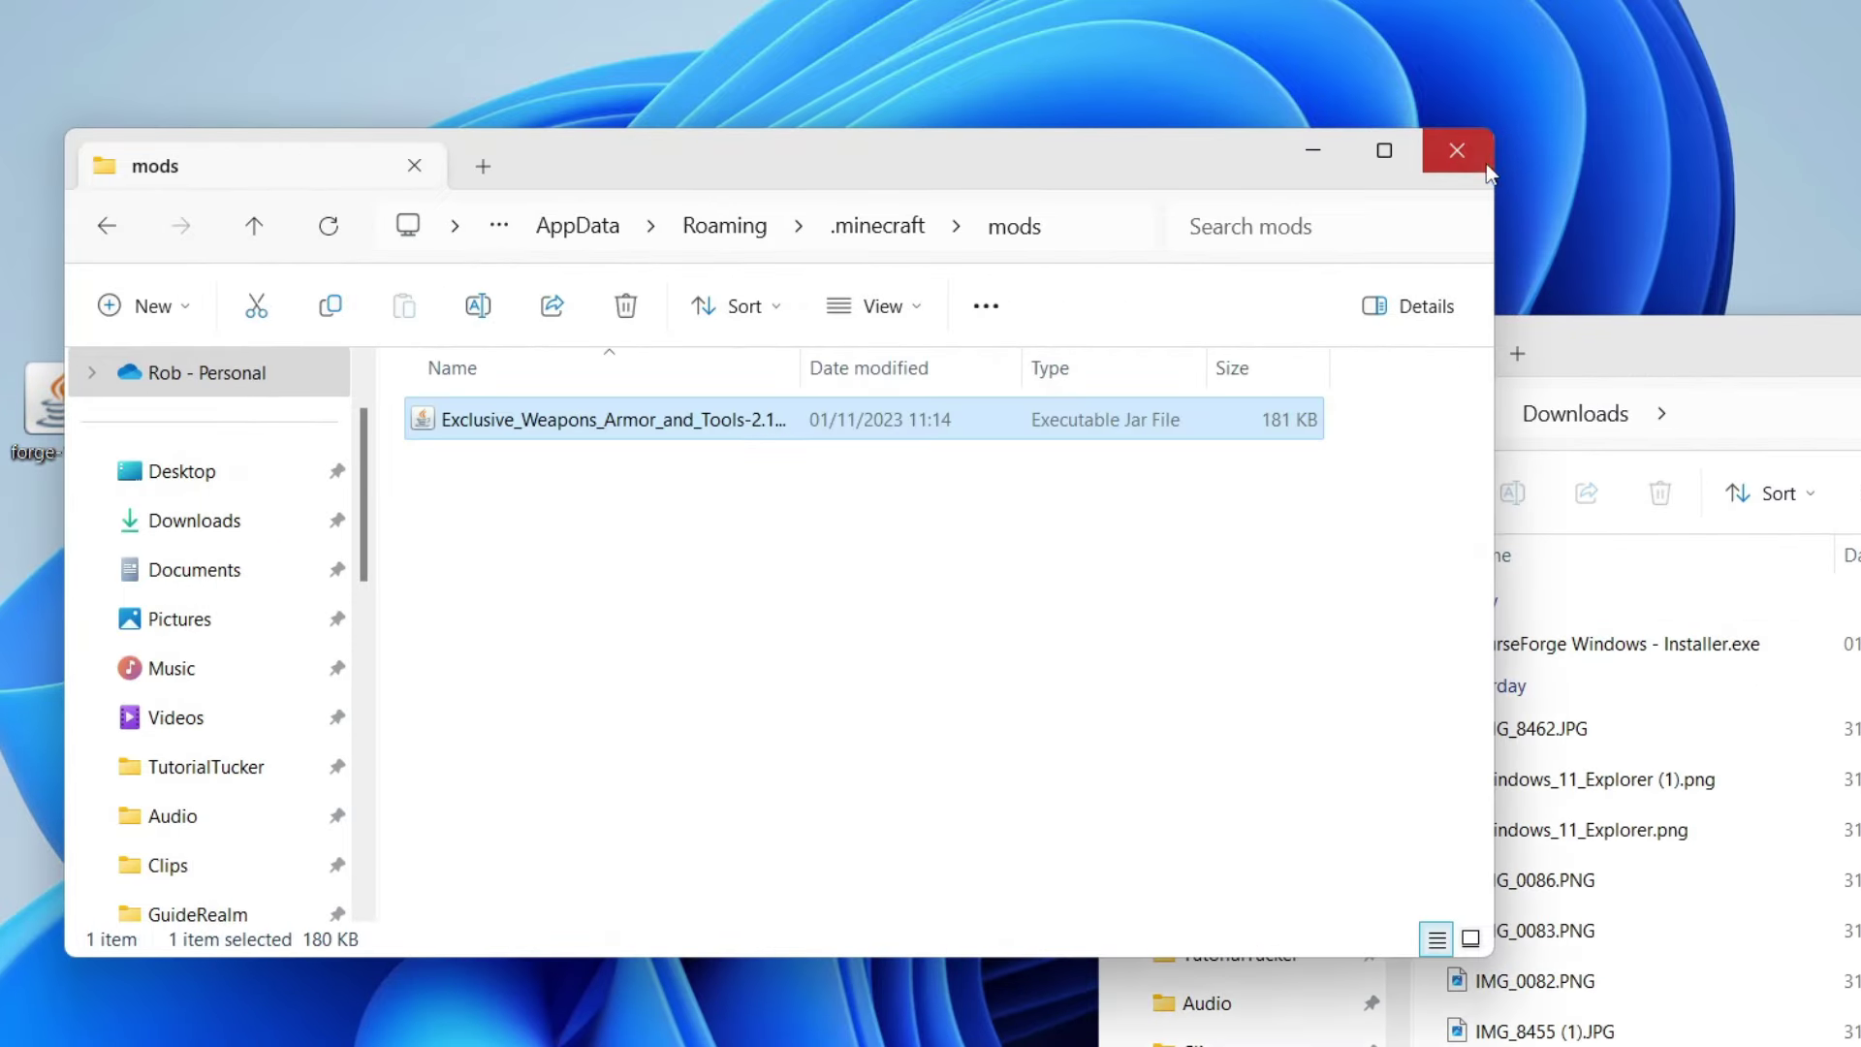
pyautogui.click(1457, 153)
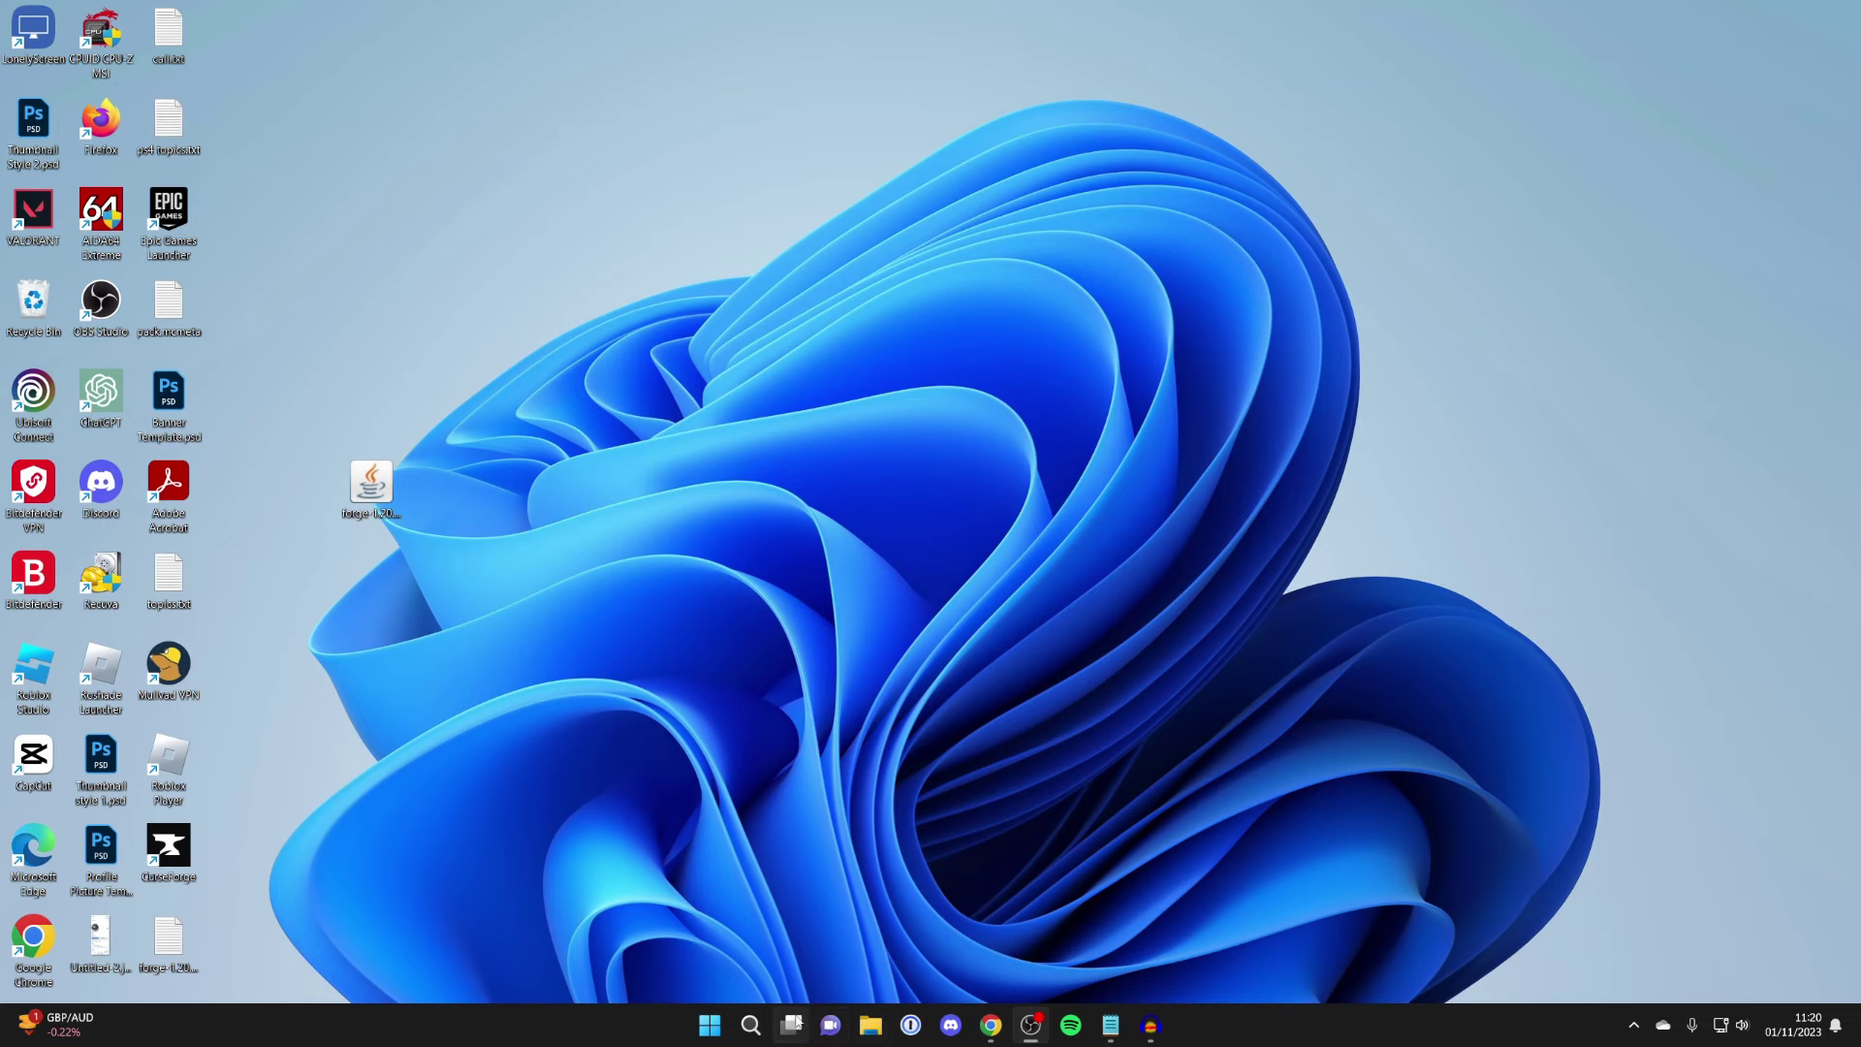
# Step: Launch the forge 1.20.1-forge-47.2.1 installation from Minecraft Launcher, which fails on missing super_ore_block
pyautogui.click(750, 1024)
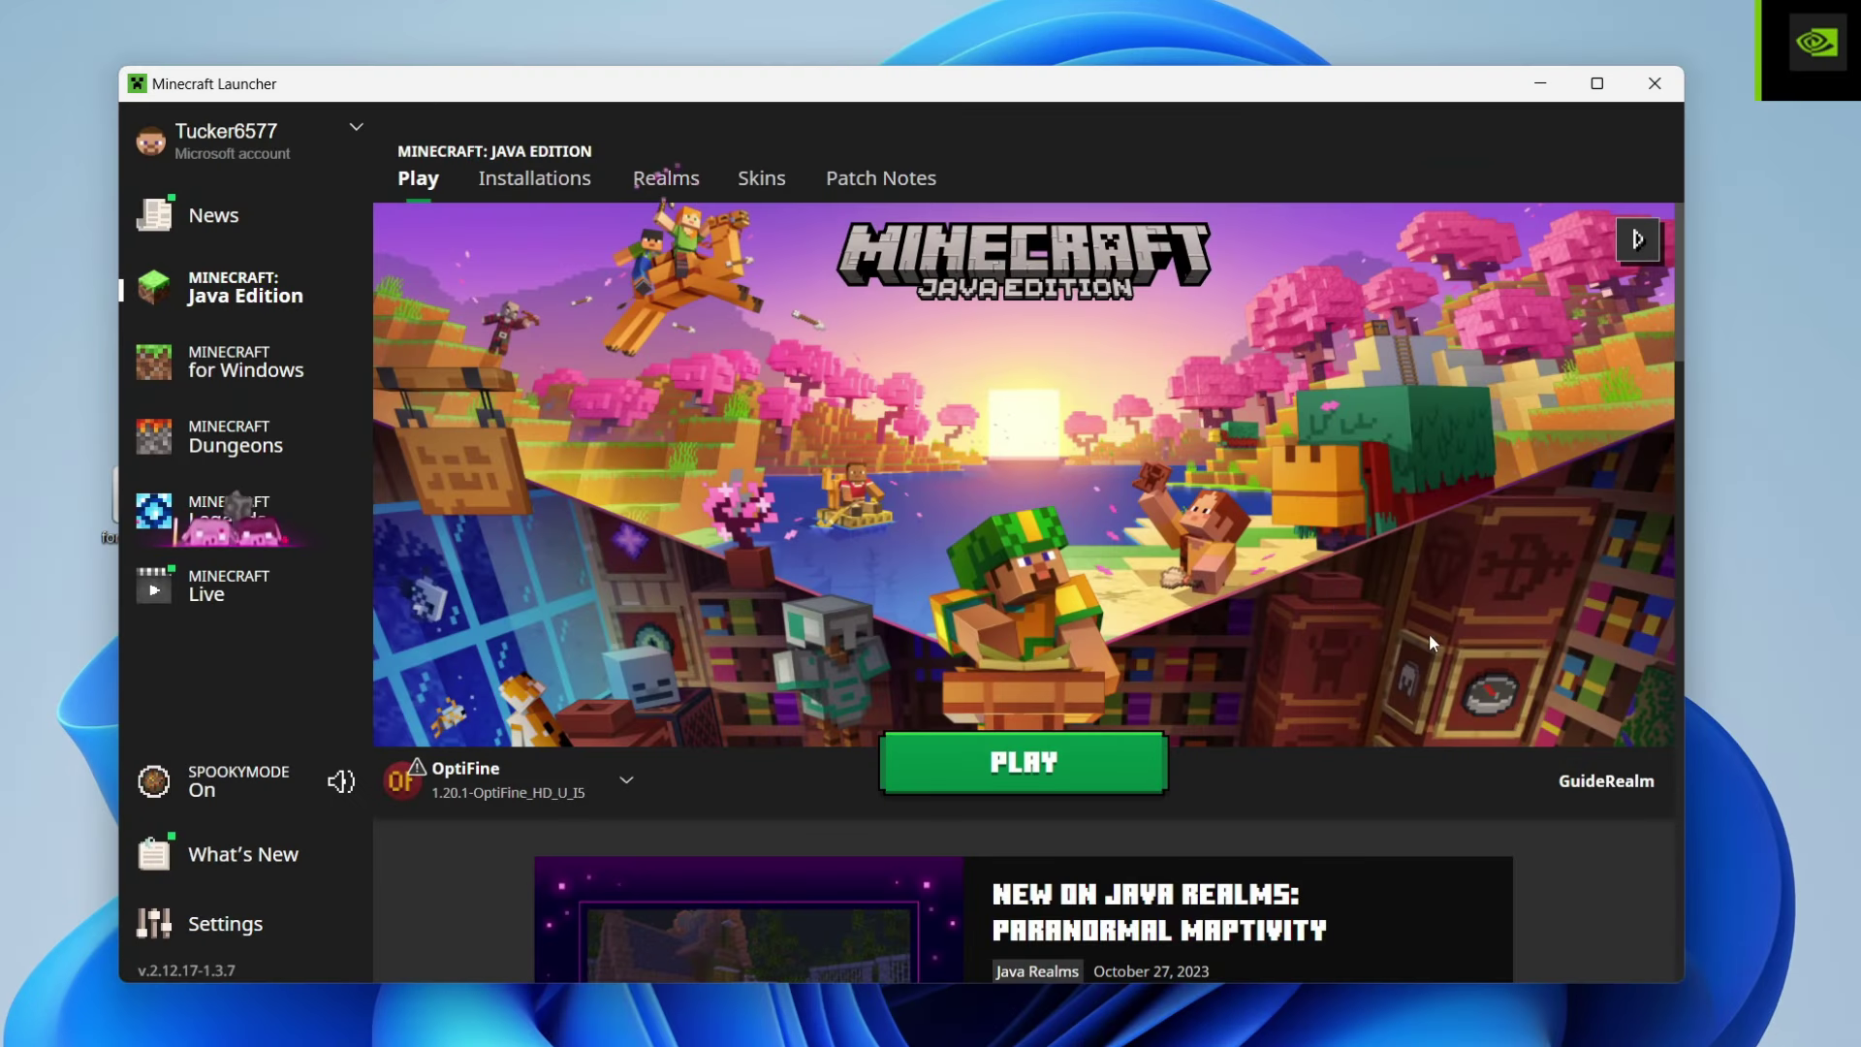
pyautogui.click(582, 786)
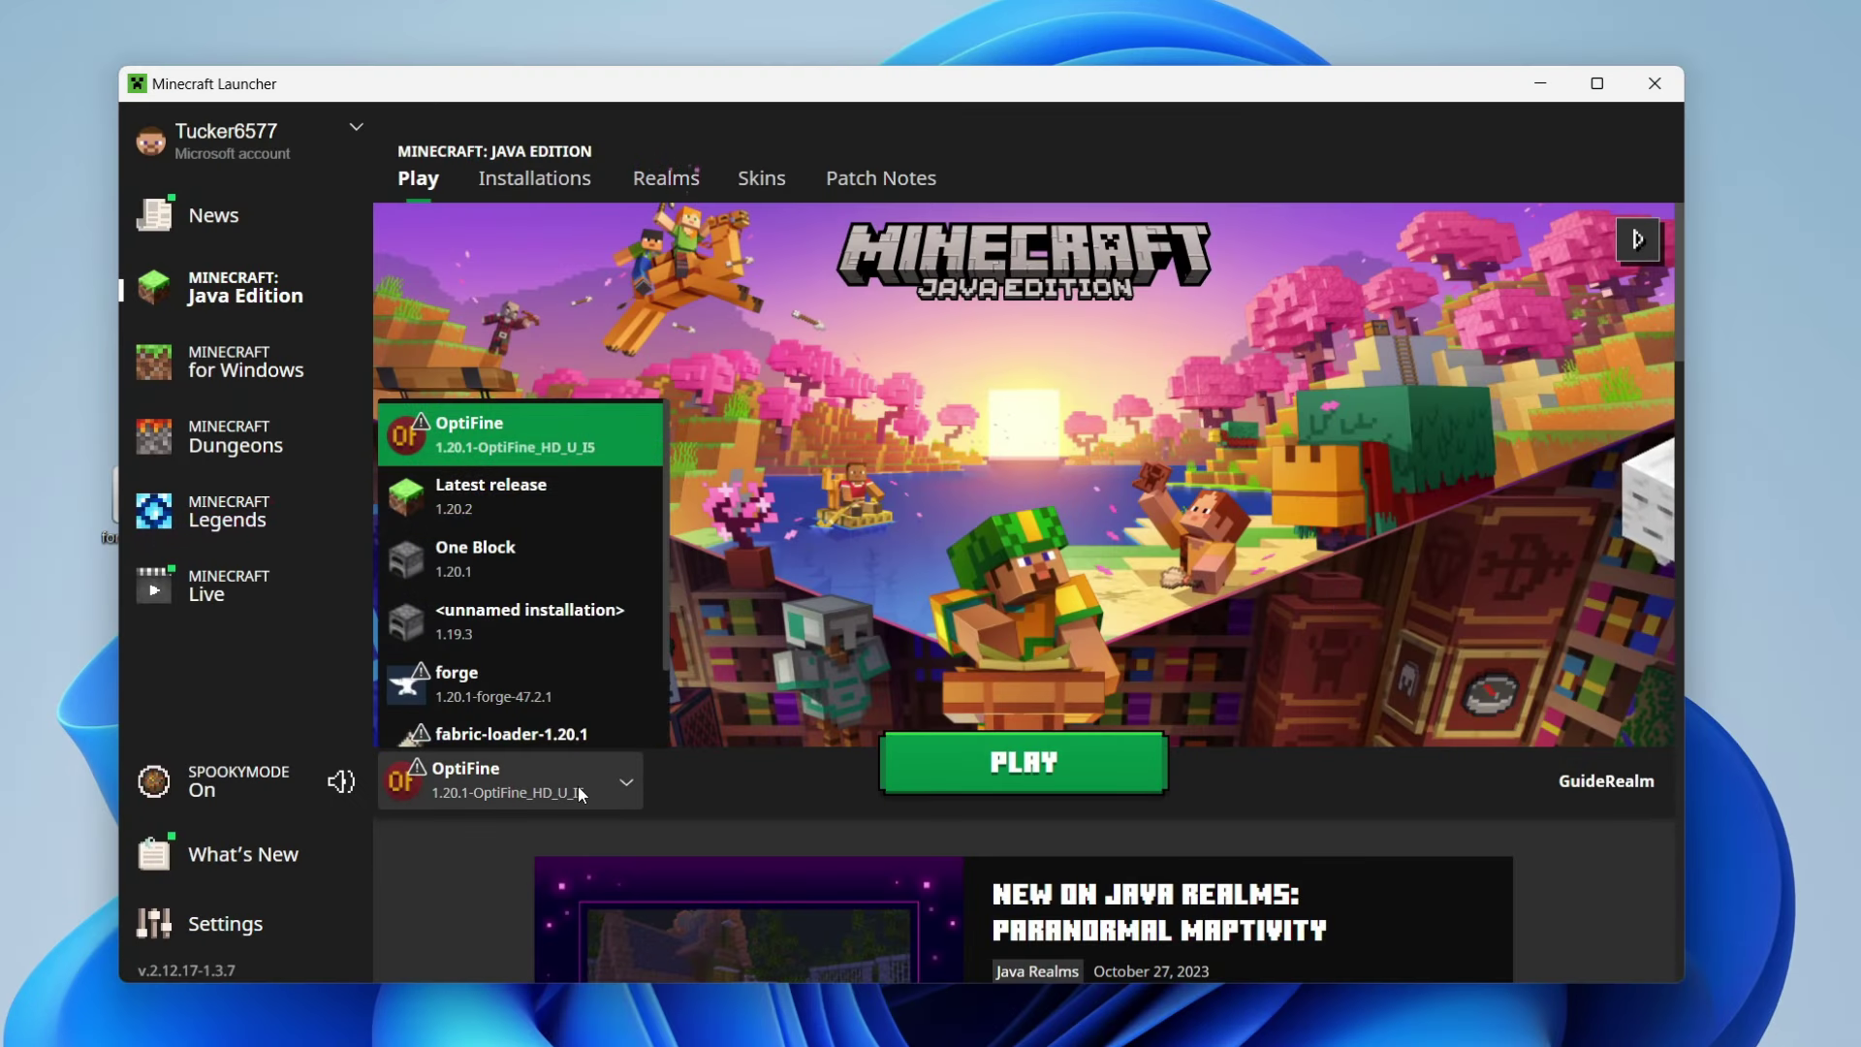
pyautogui.click(526, 676)
pyautogui.click(1027, 740)
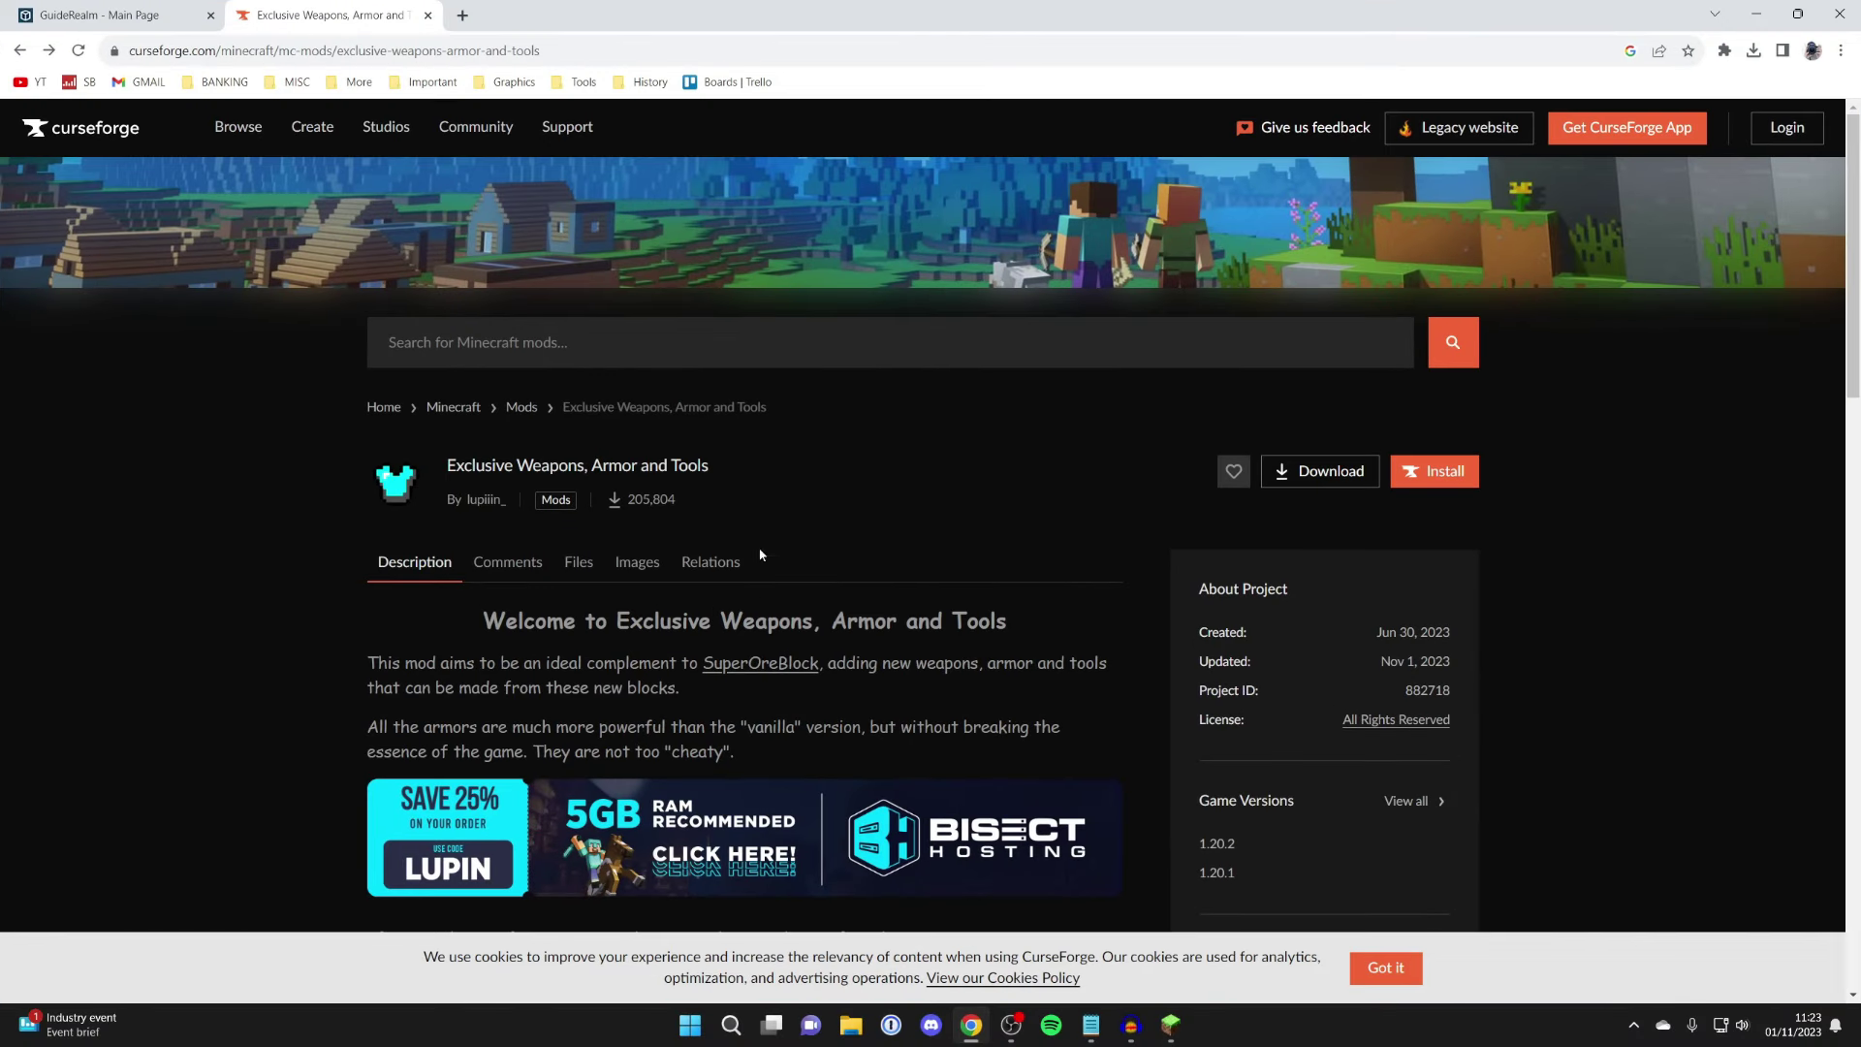
# Step: Download the [FORGE] SuperOreBlock 3.0.1 file from the mod's Files list on CurseForge
pyautogui.click(762, 667)
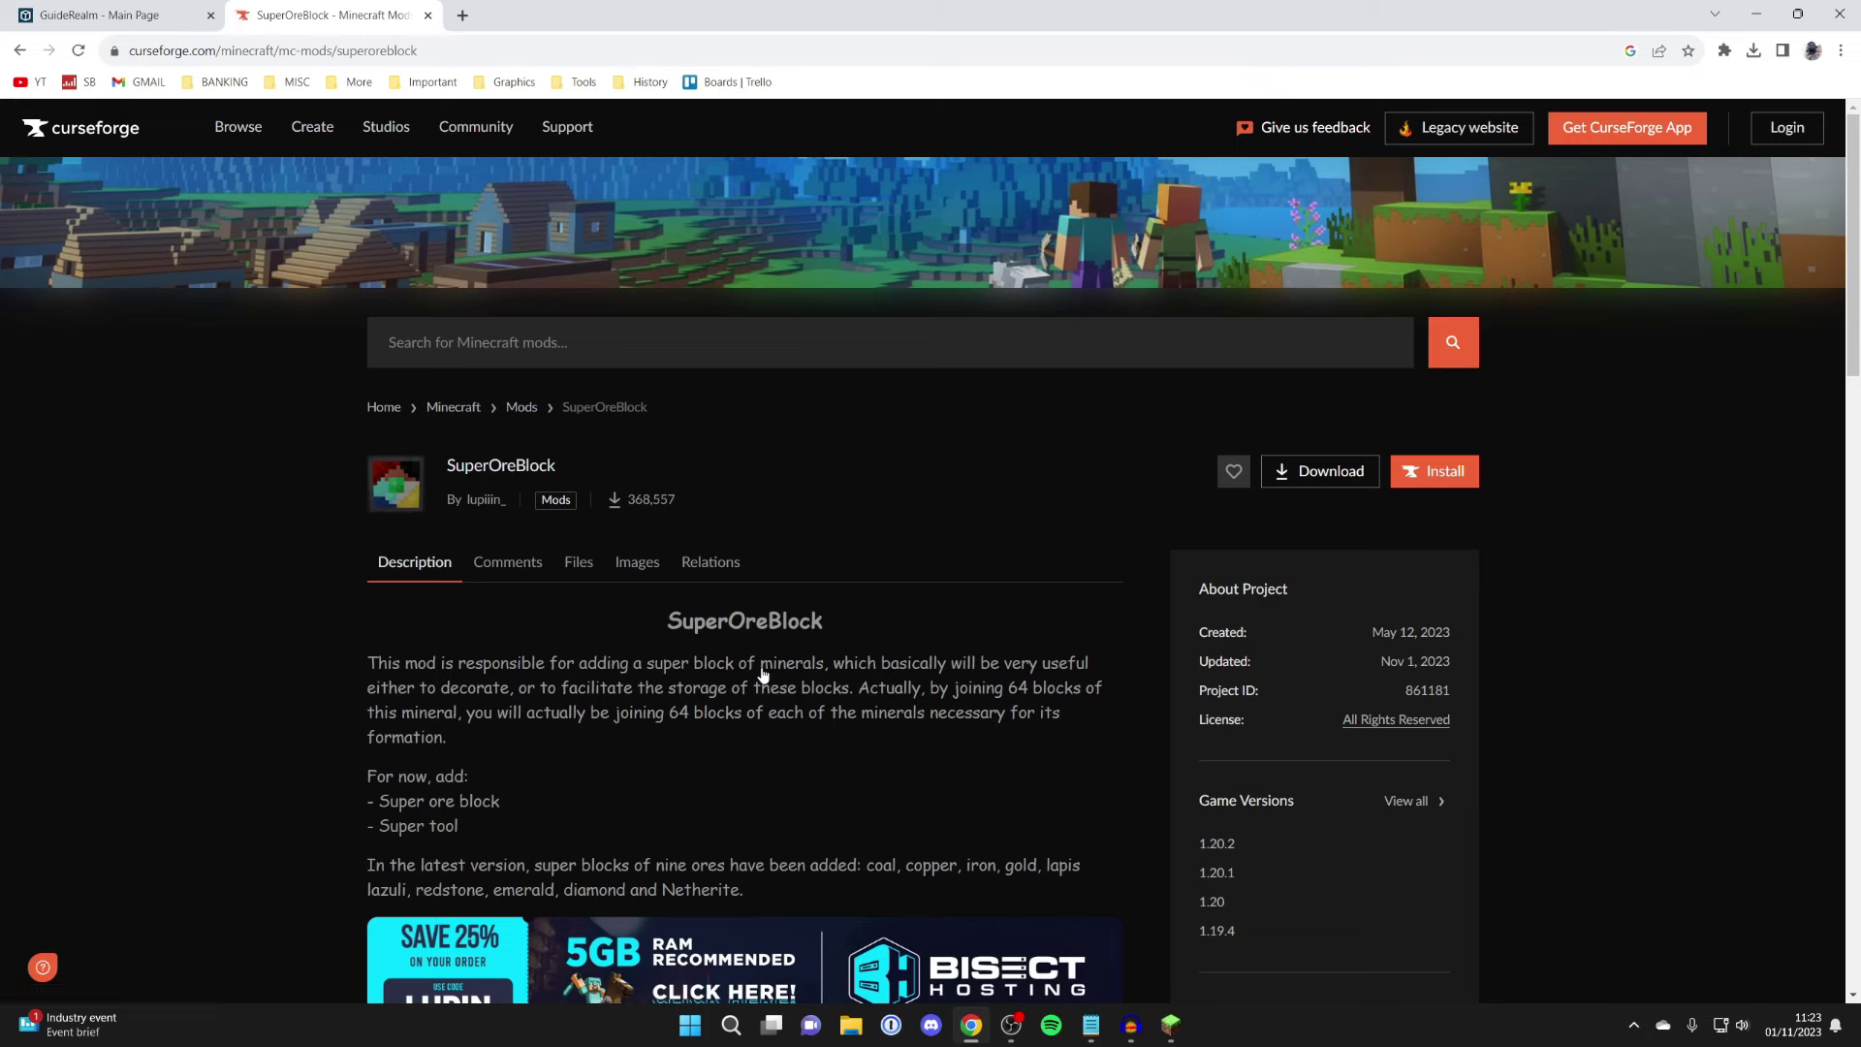
pyautogui.click(577, 562)
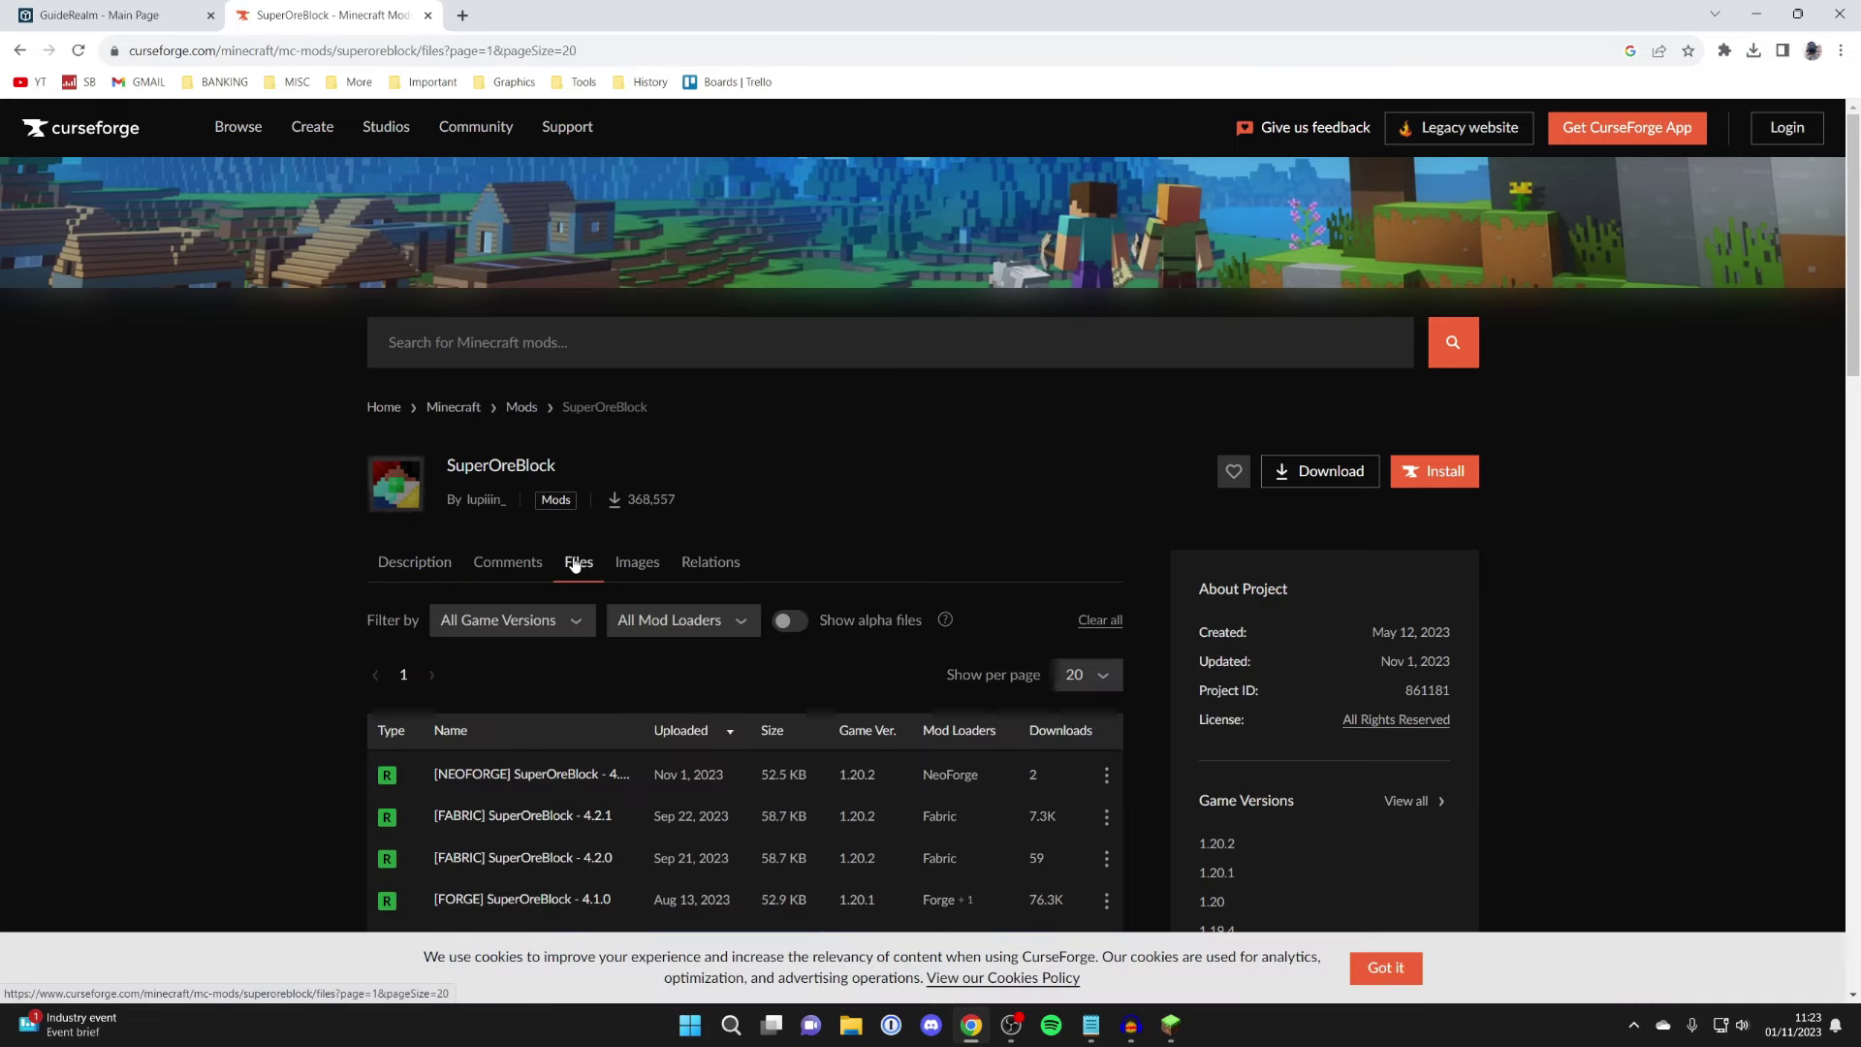
pyautogui.scroll(-2, 575, 564)
pyautogui.scroll(-3, 575, 564)
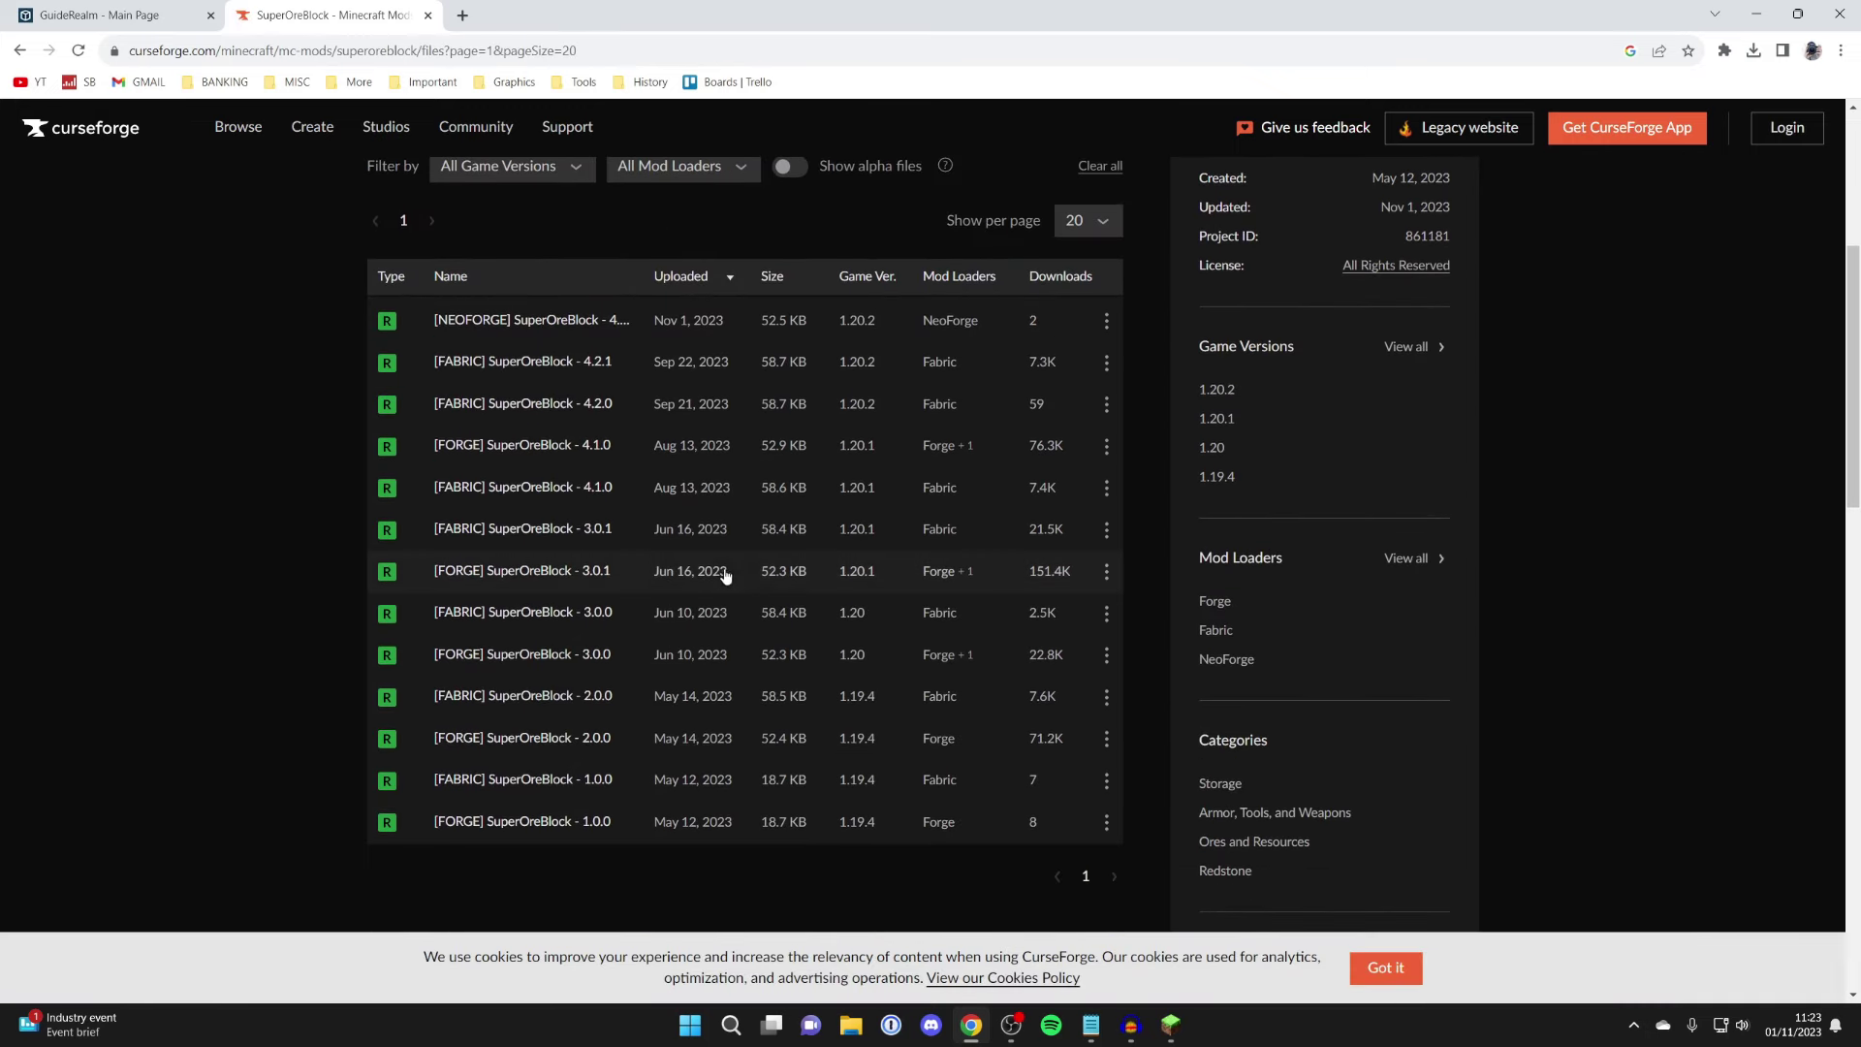
pyautogui.click(1106, 572)
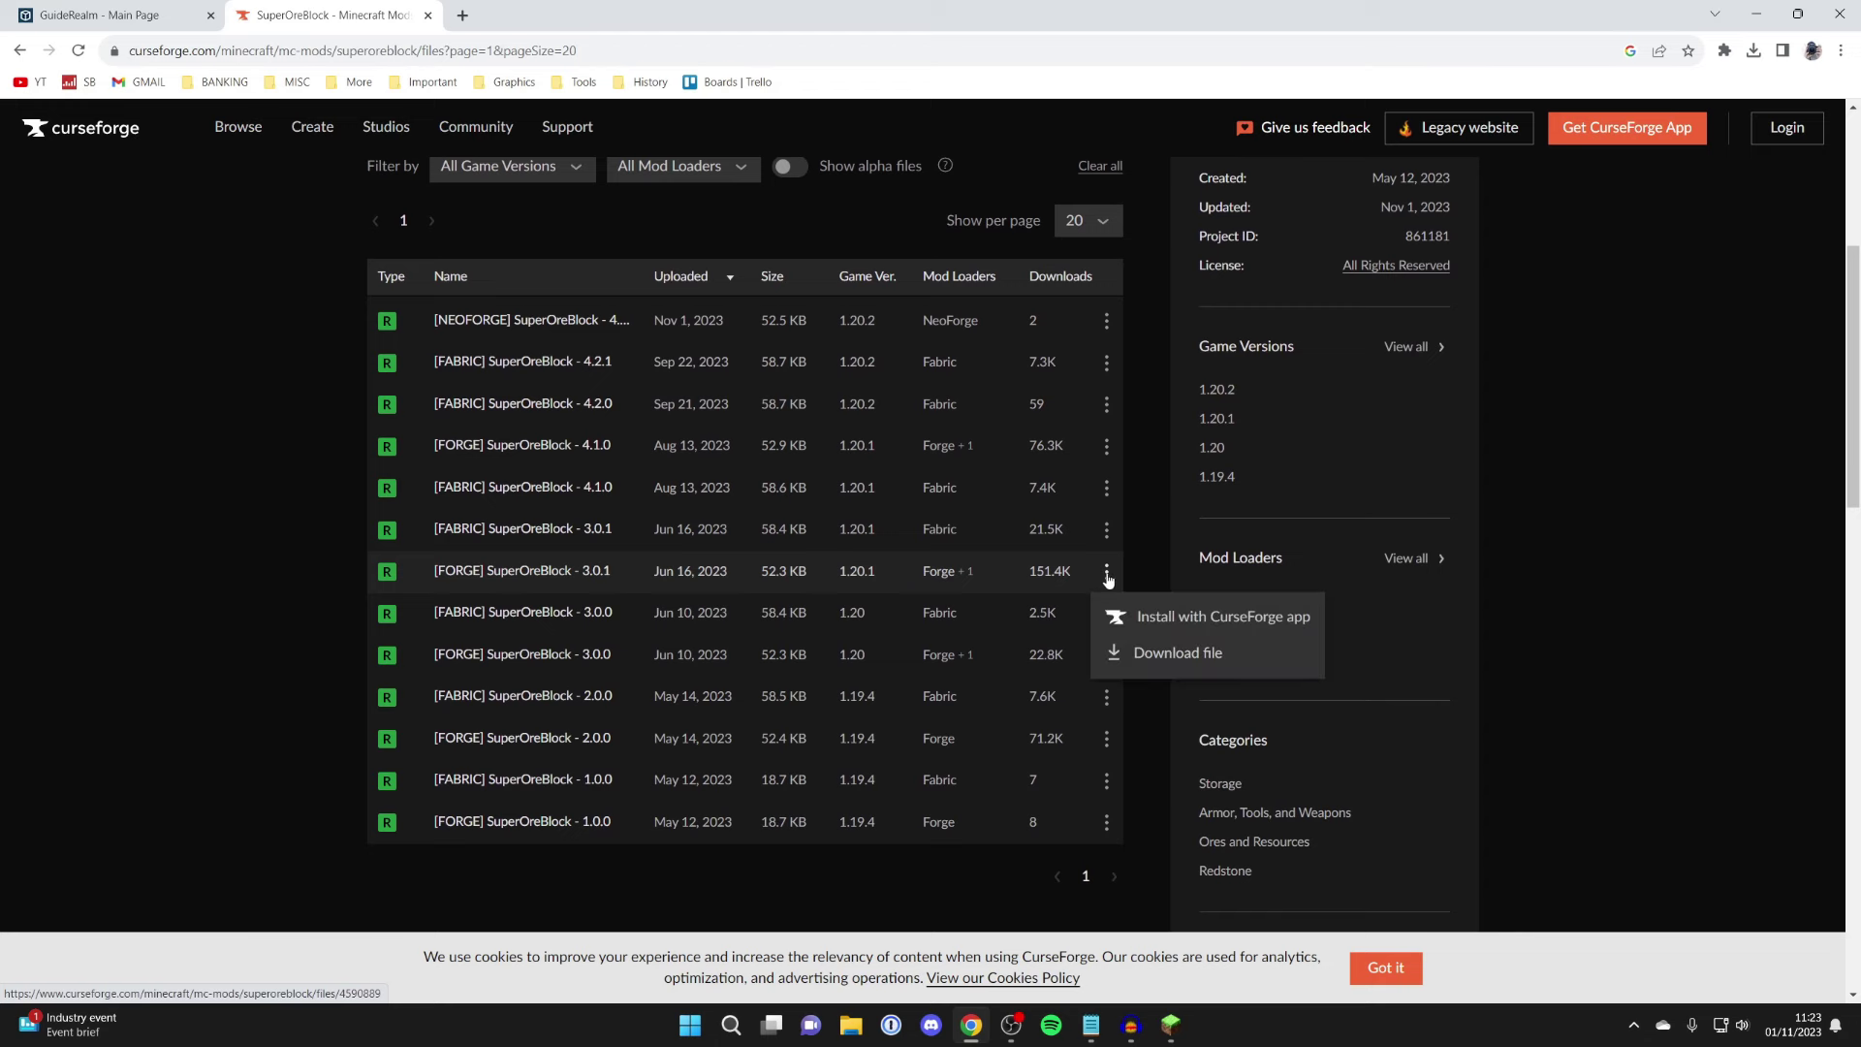
pyautogui.click(1153, 653)
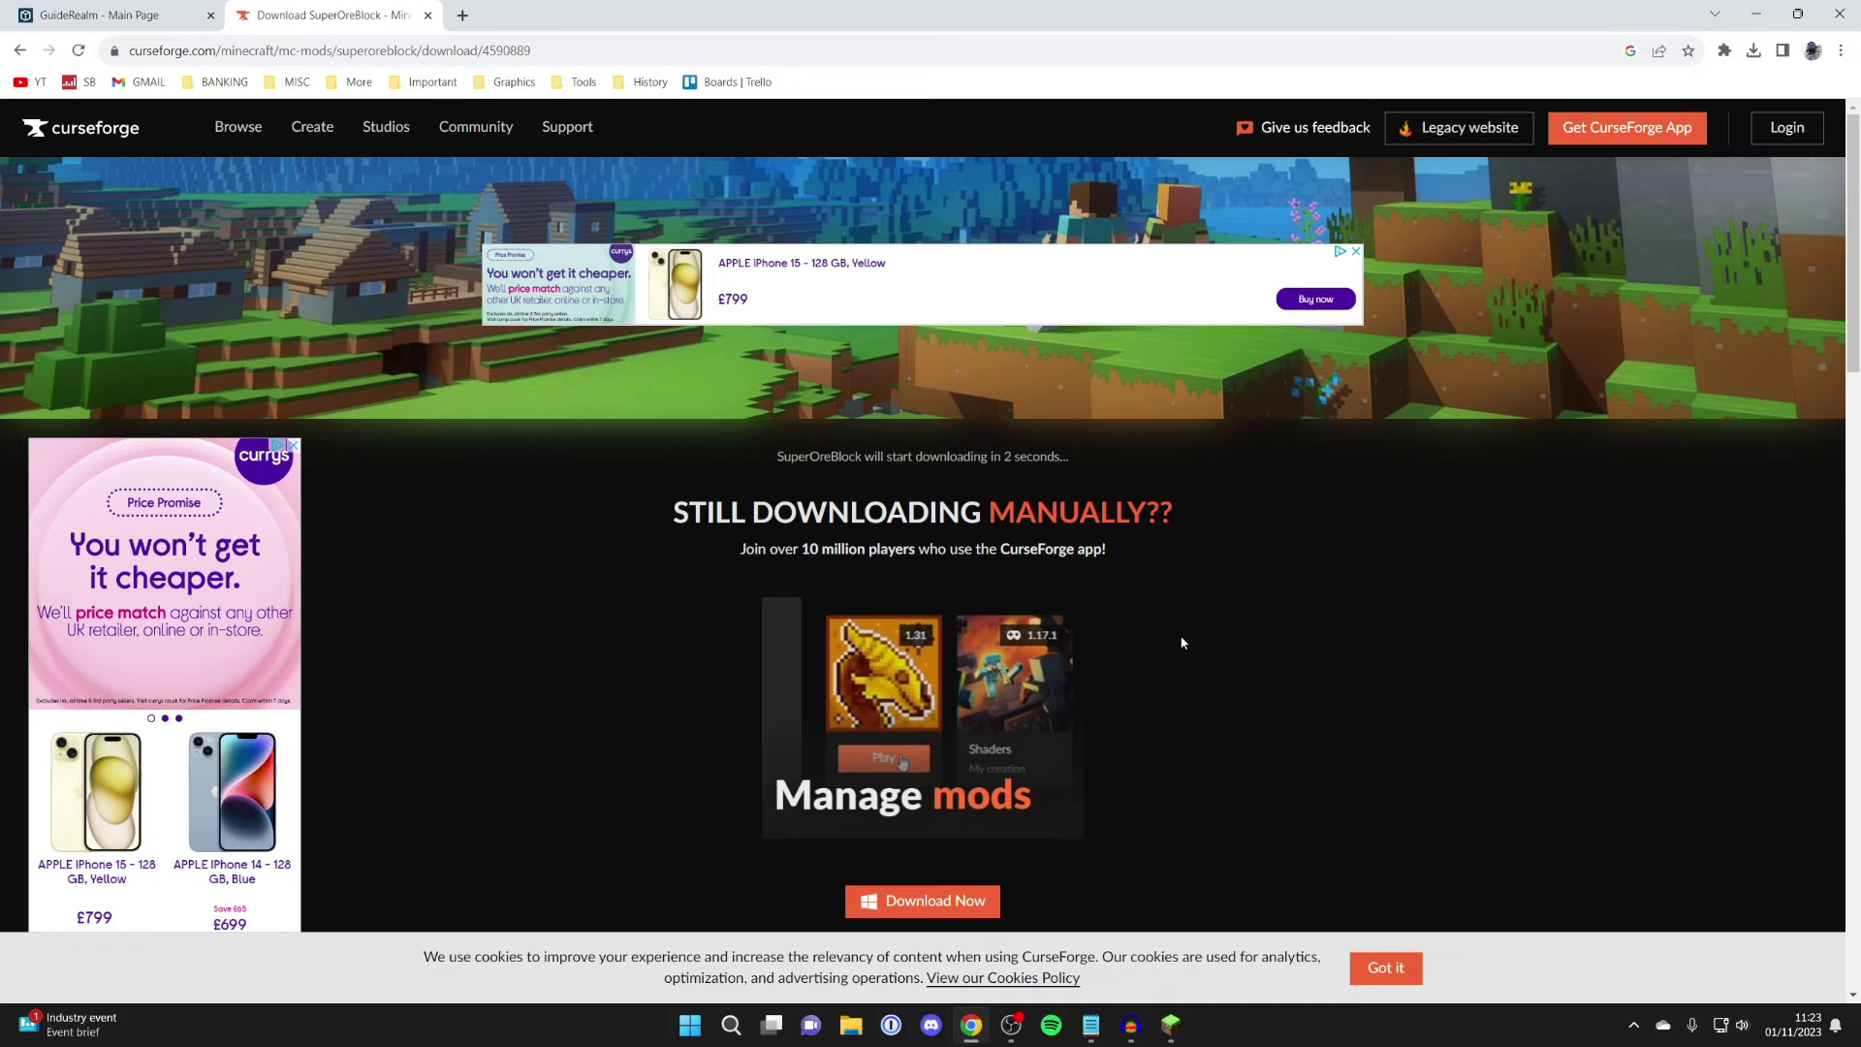
pyautogui.scroll(-2, 1169, 595)
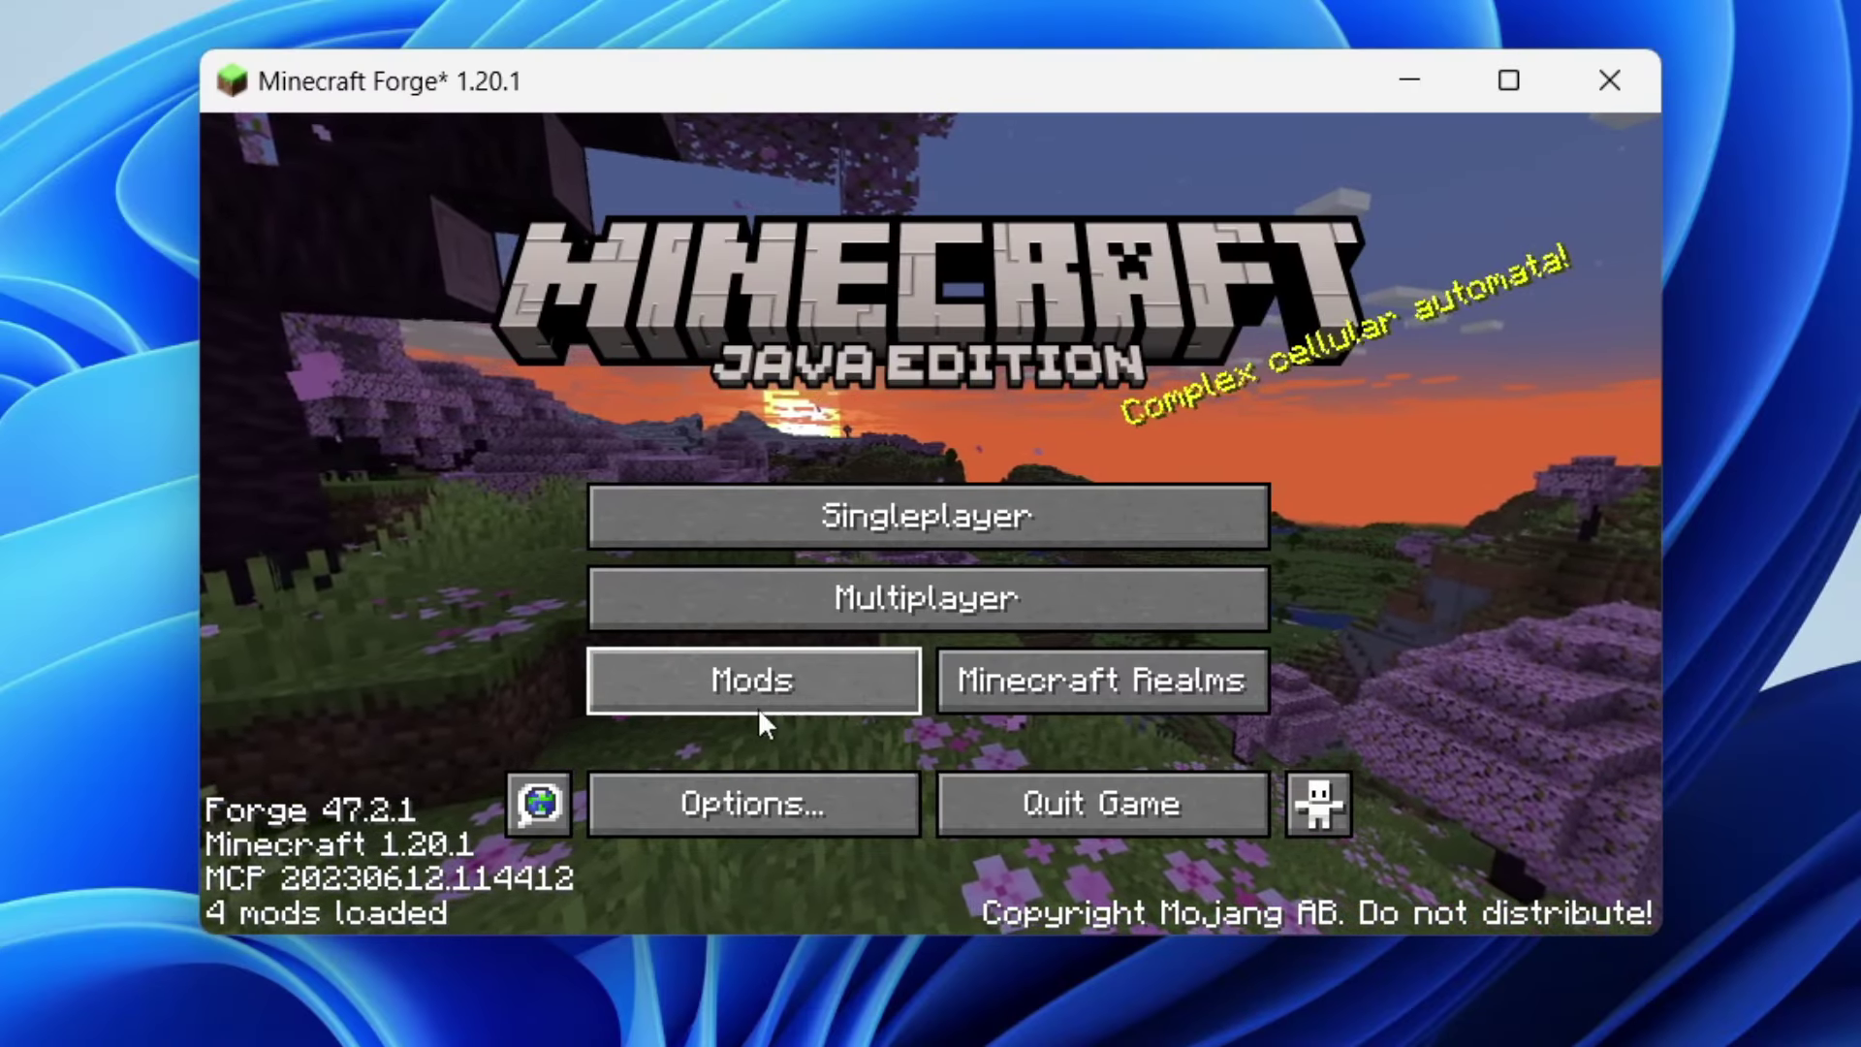
# Step: Confirm Super Ore Block and Exclusive Weapons appear in Mods, then join the Apex server via Direct Connection
pyautogui.click(748, 680)
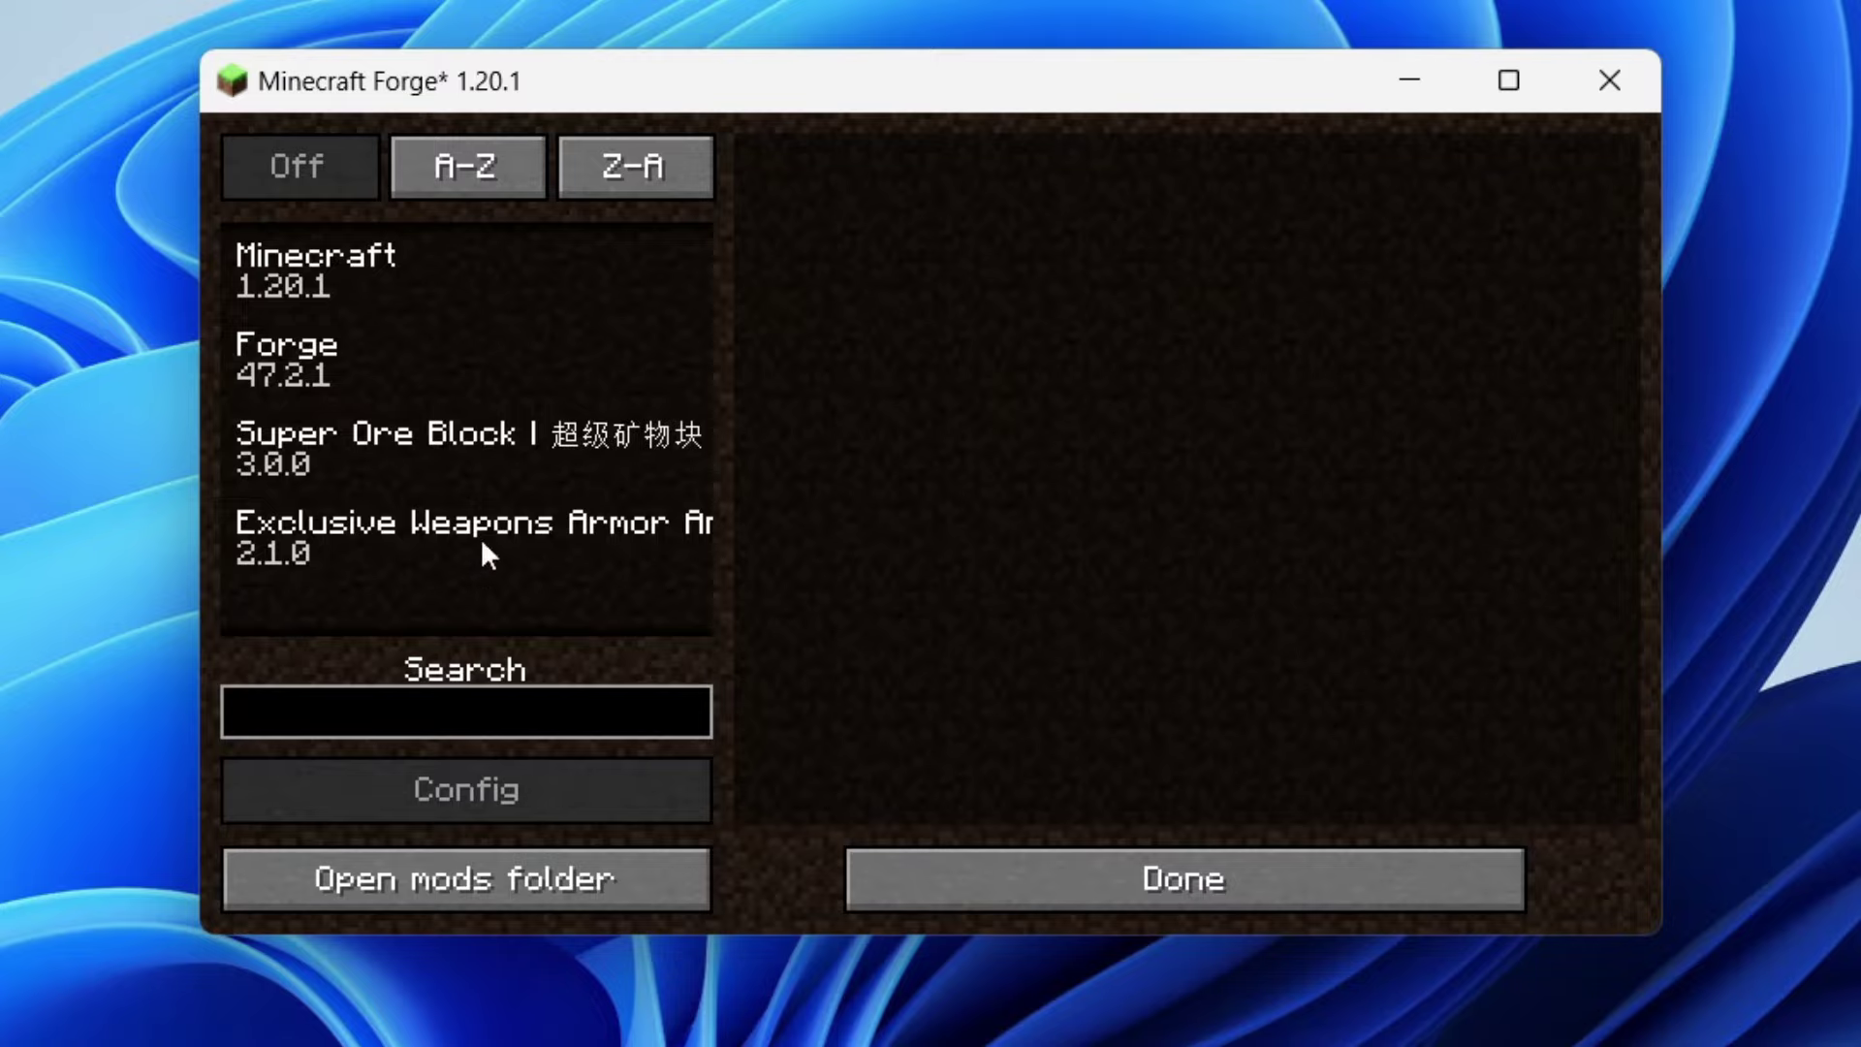
pyautogui.click(1144, 861)
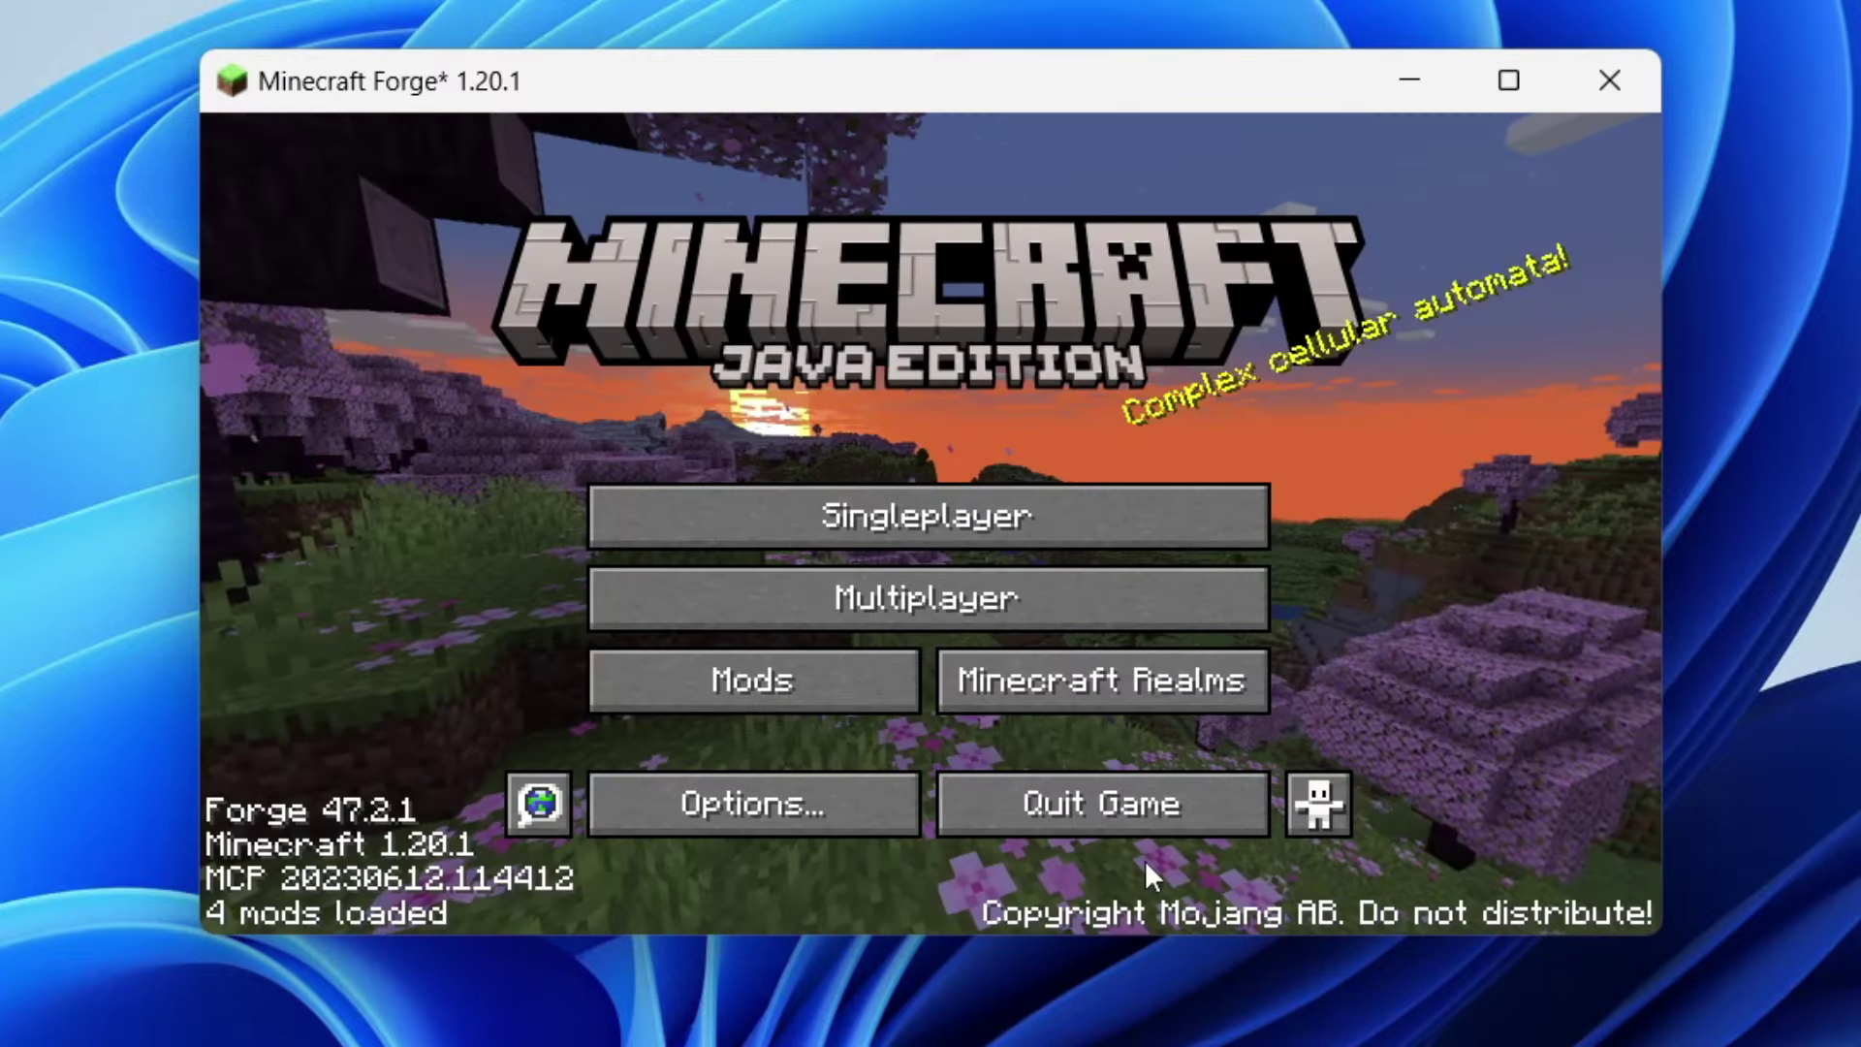
pyautogui.click(1084, 586)
pyautogui.click(842, 764)
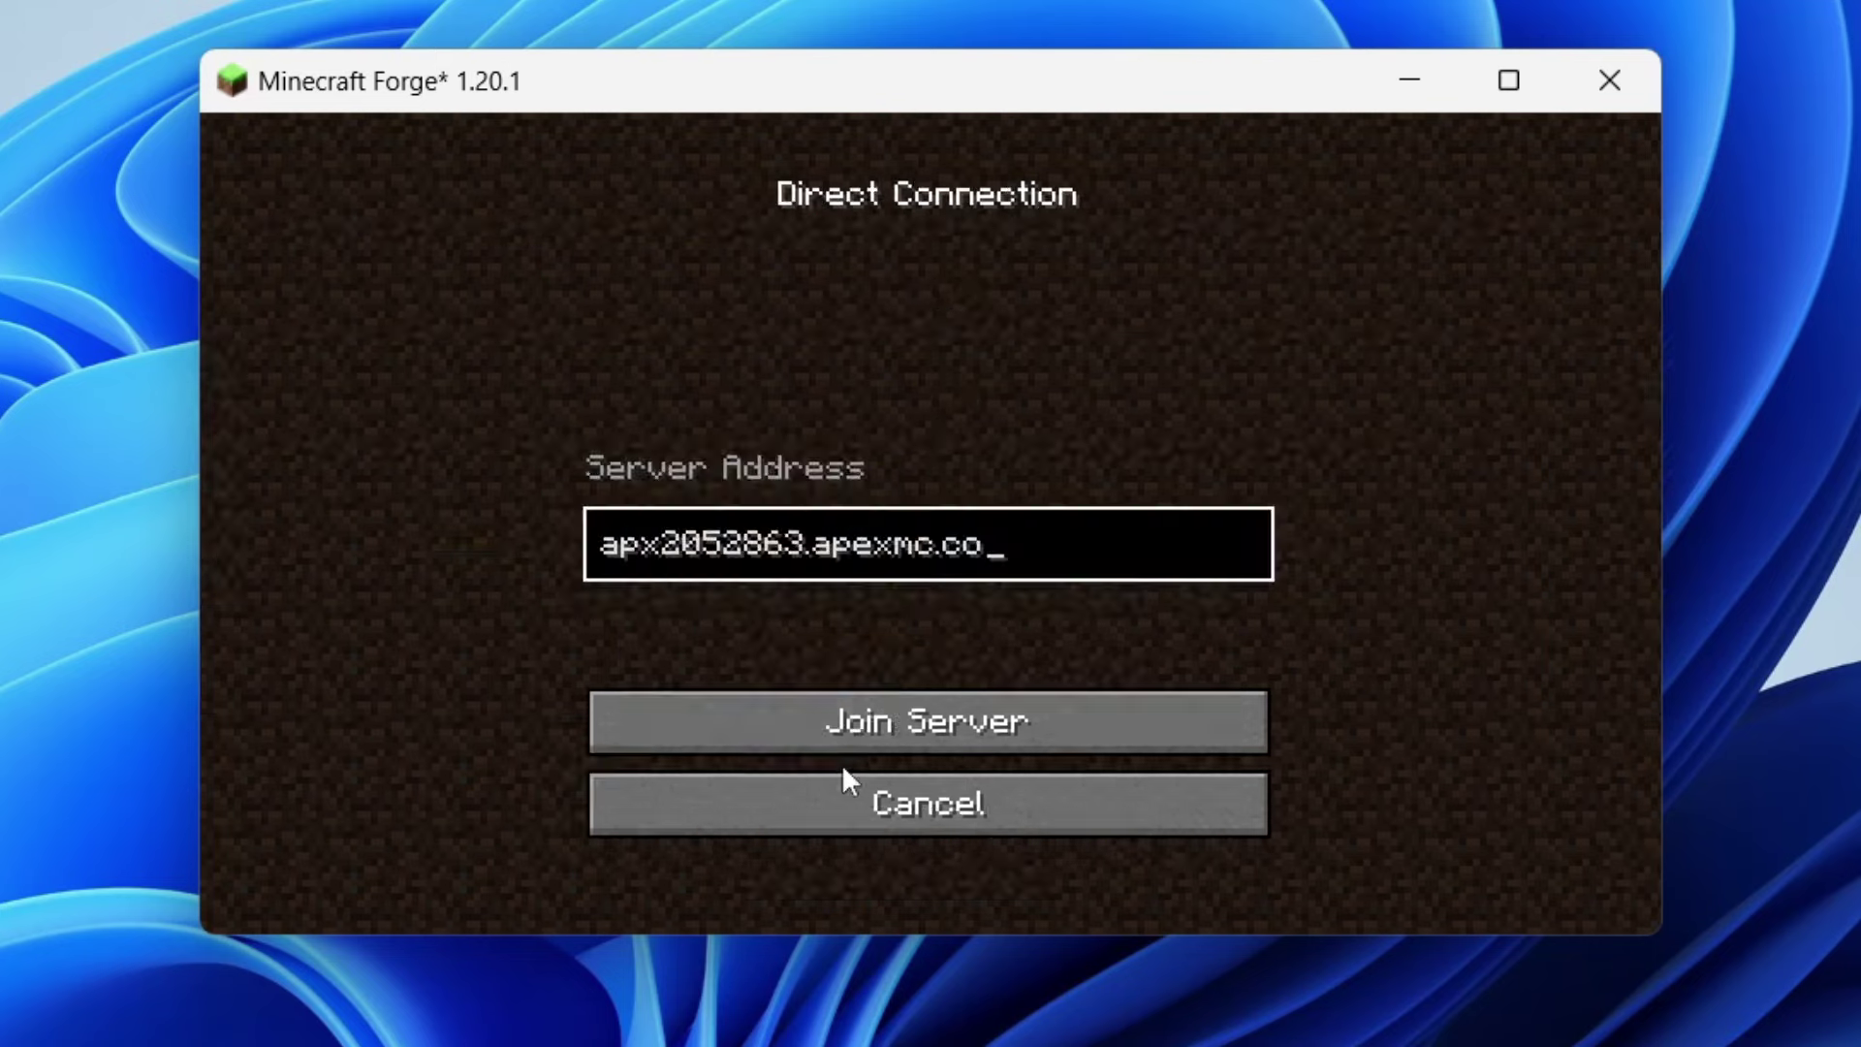
pyautogui.click(900, 775)
pyautogui.click(900, 773)
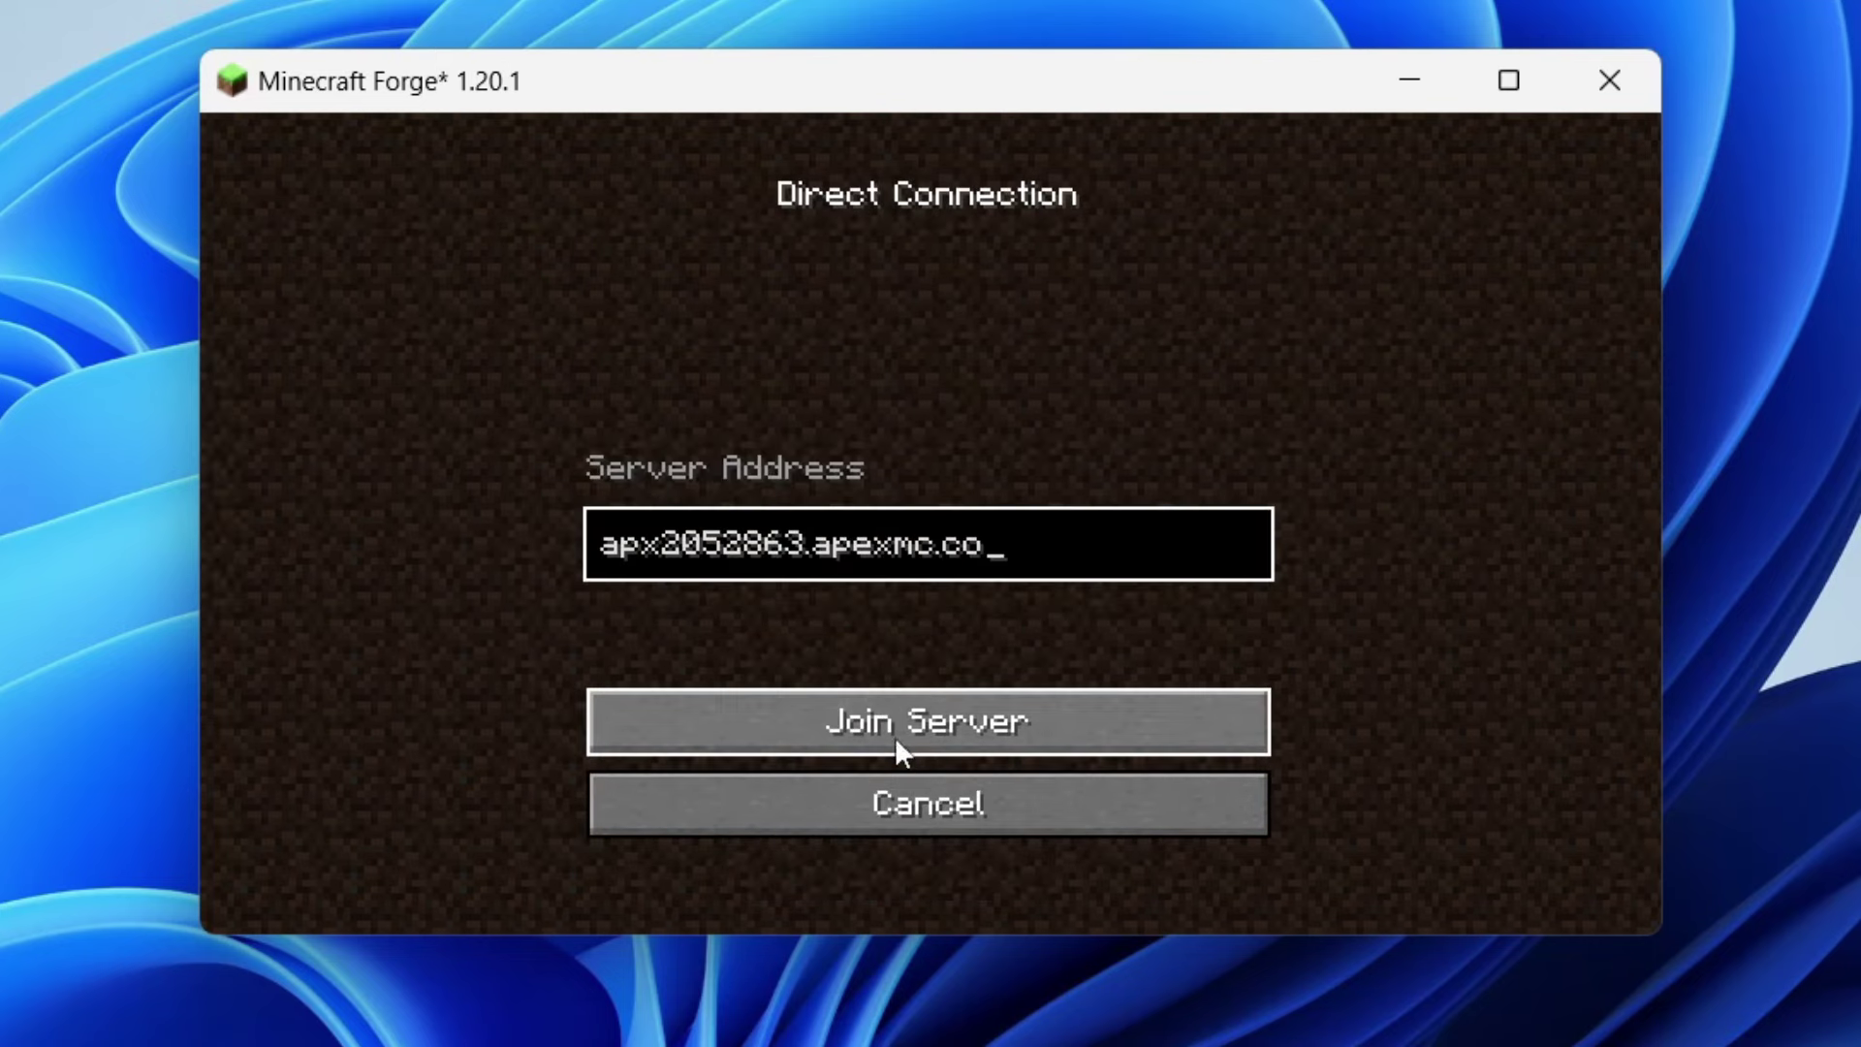
pyautogui.click(900, 746)
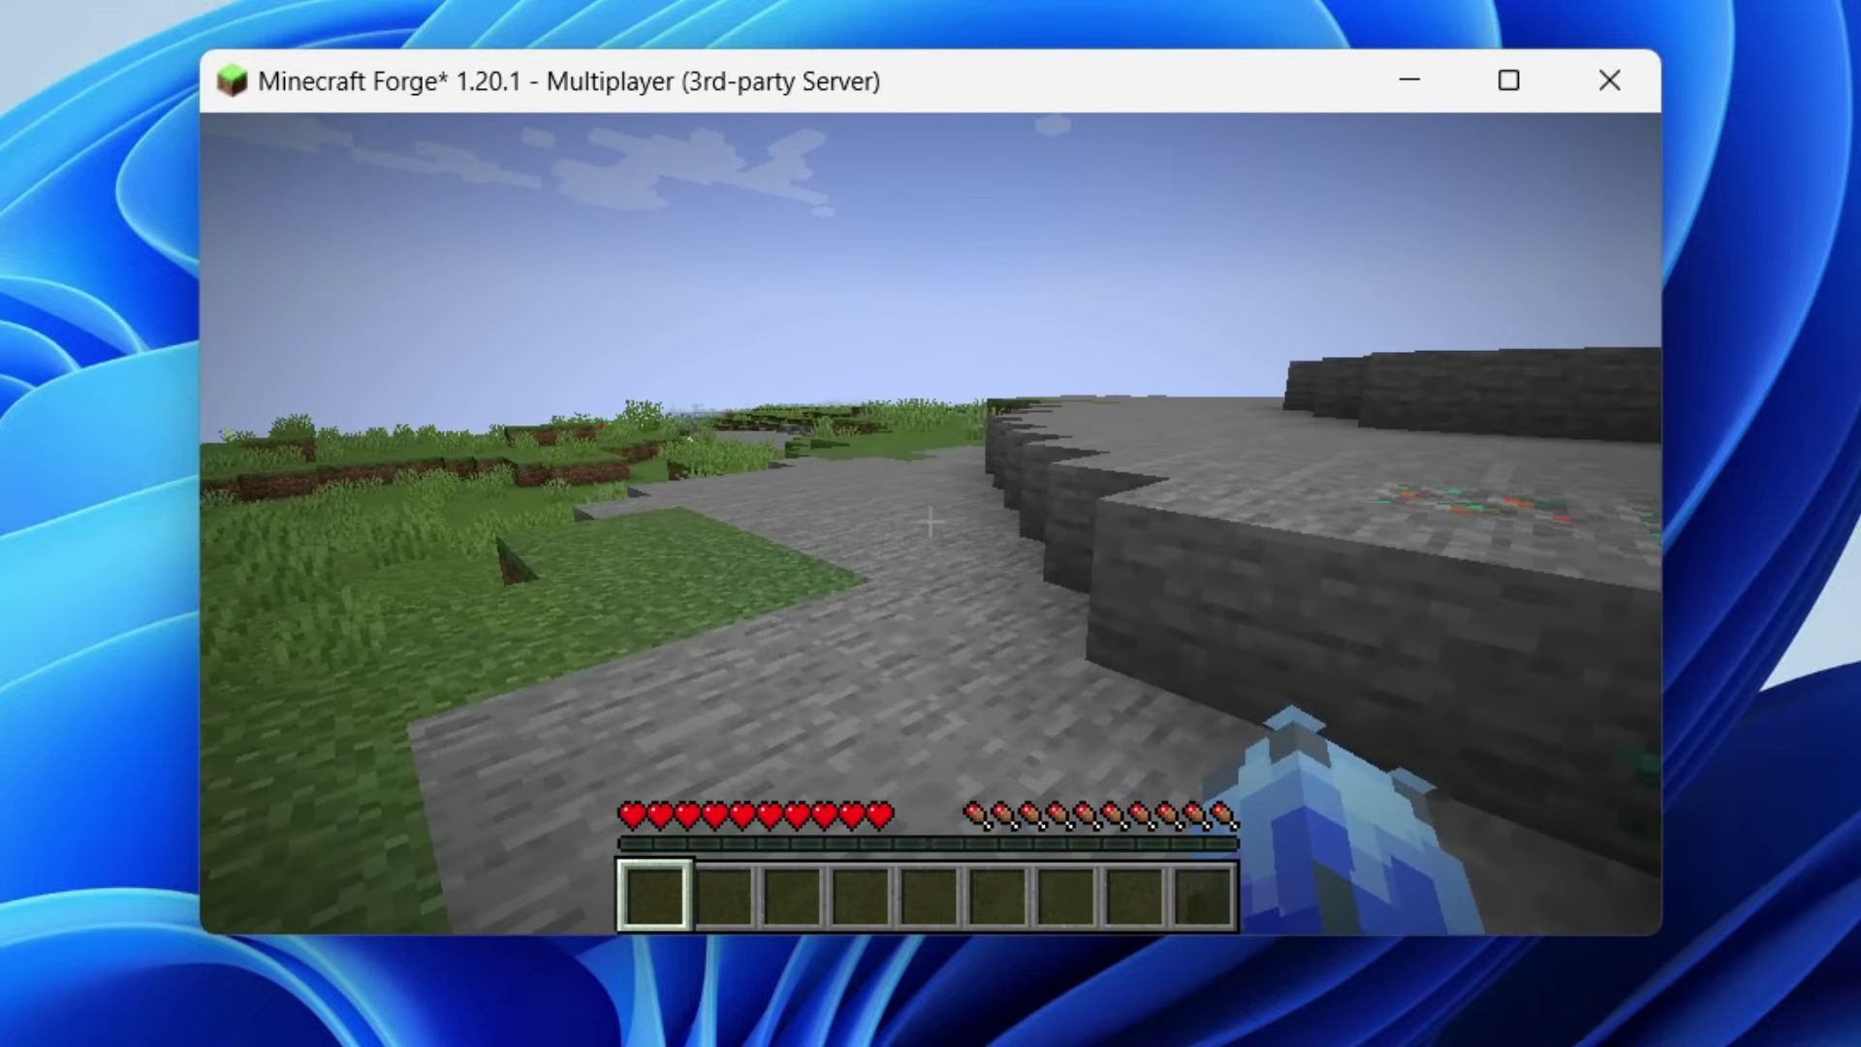
# Step: Move the Super Diamond Chestplate from the creative Combat tab into hotbar slot 5
pyautogui.press('e')
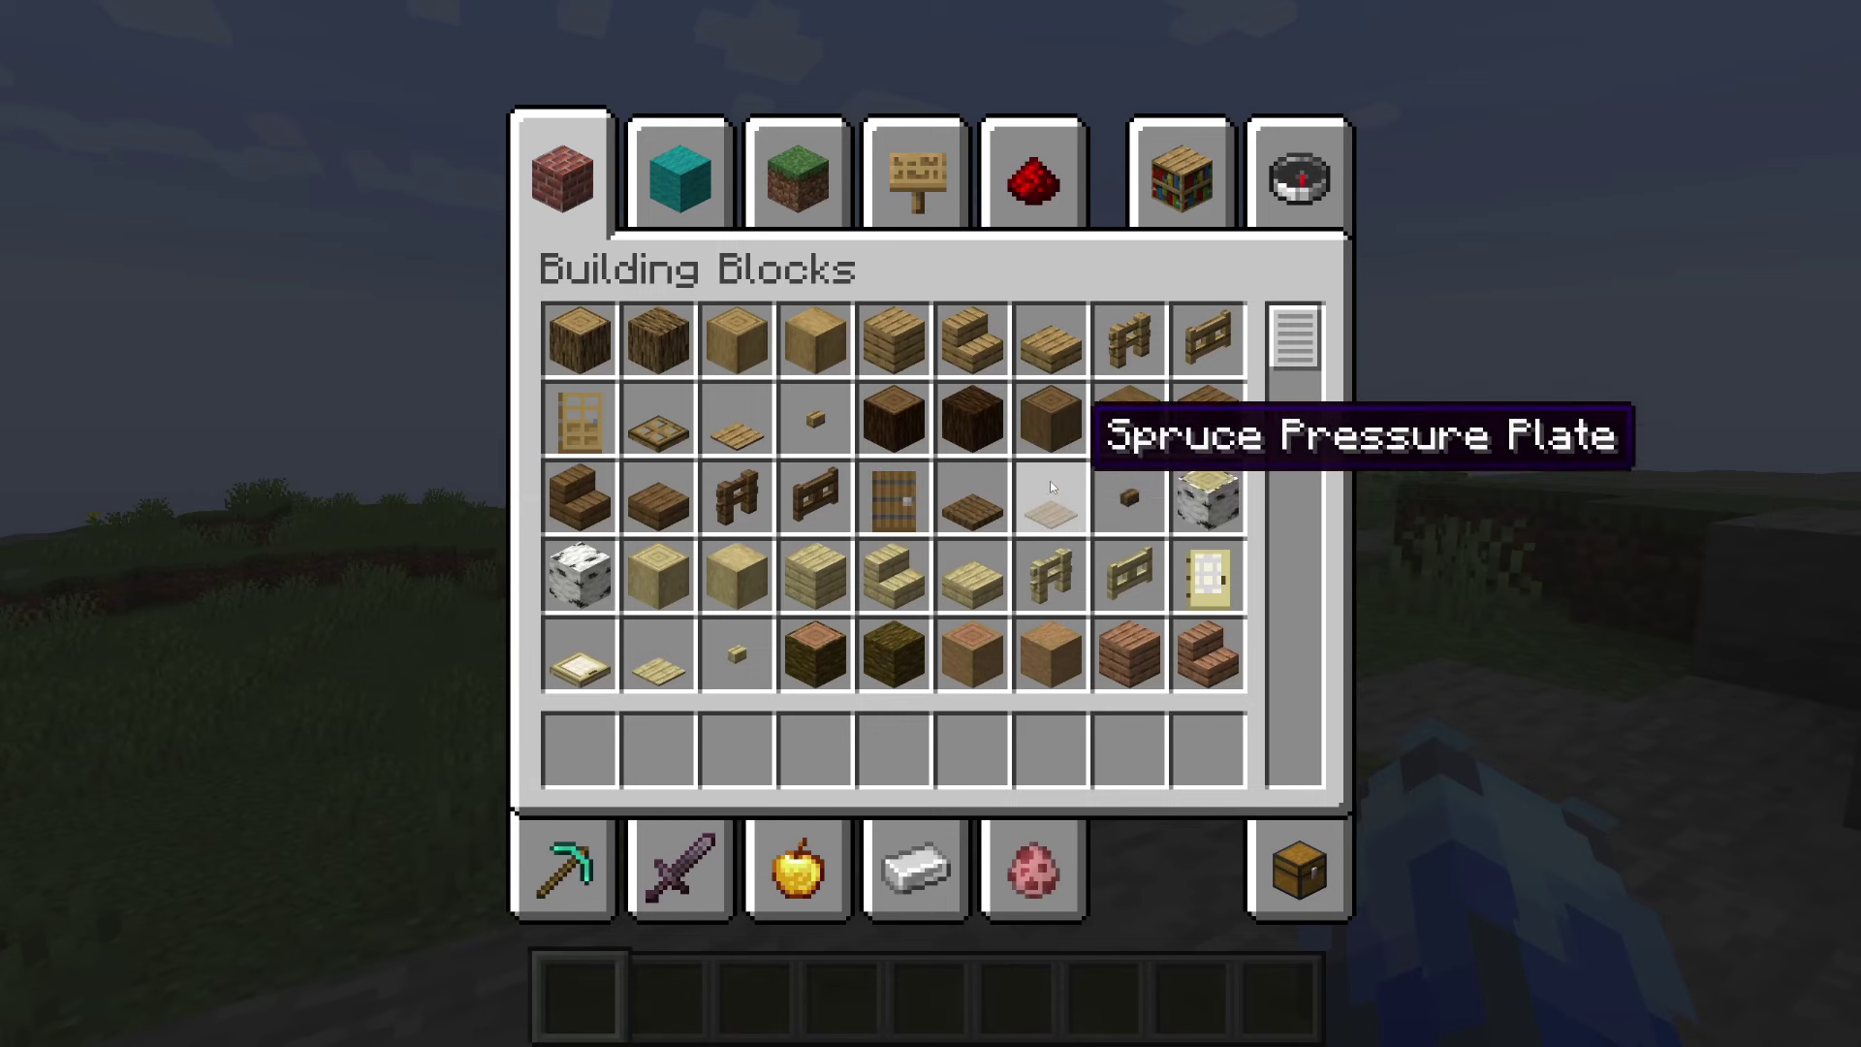
pyautogui.click(662, 890)
pyautogui.scroll(-15, 877, 498)
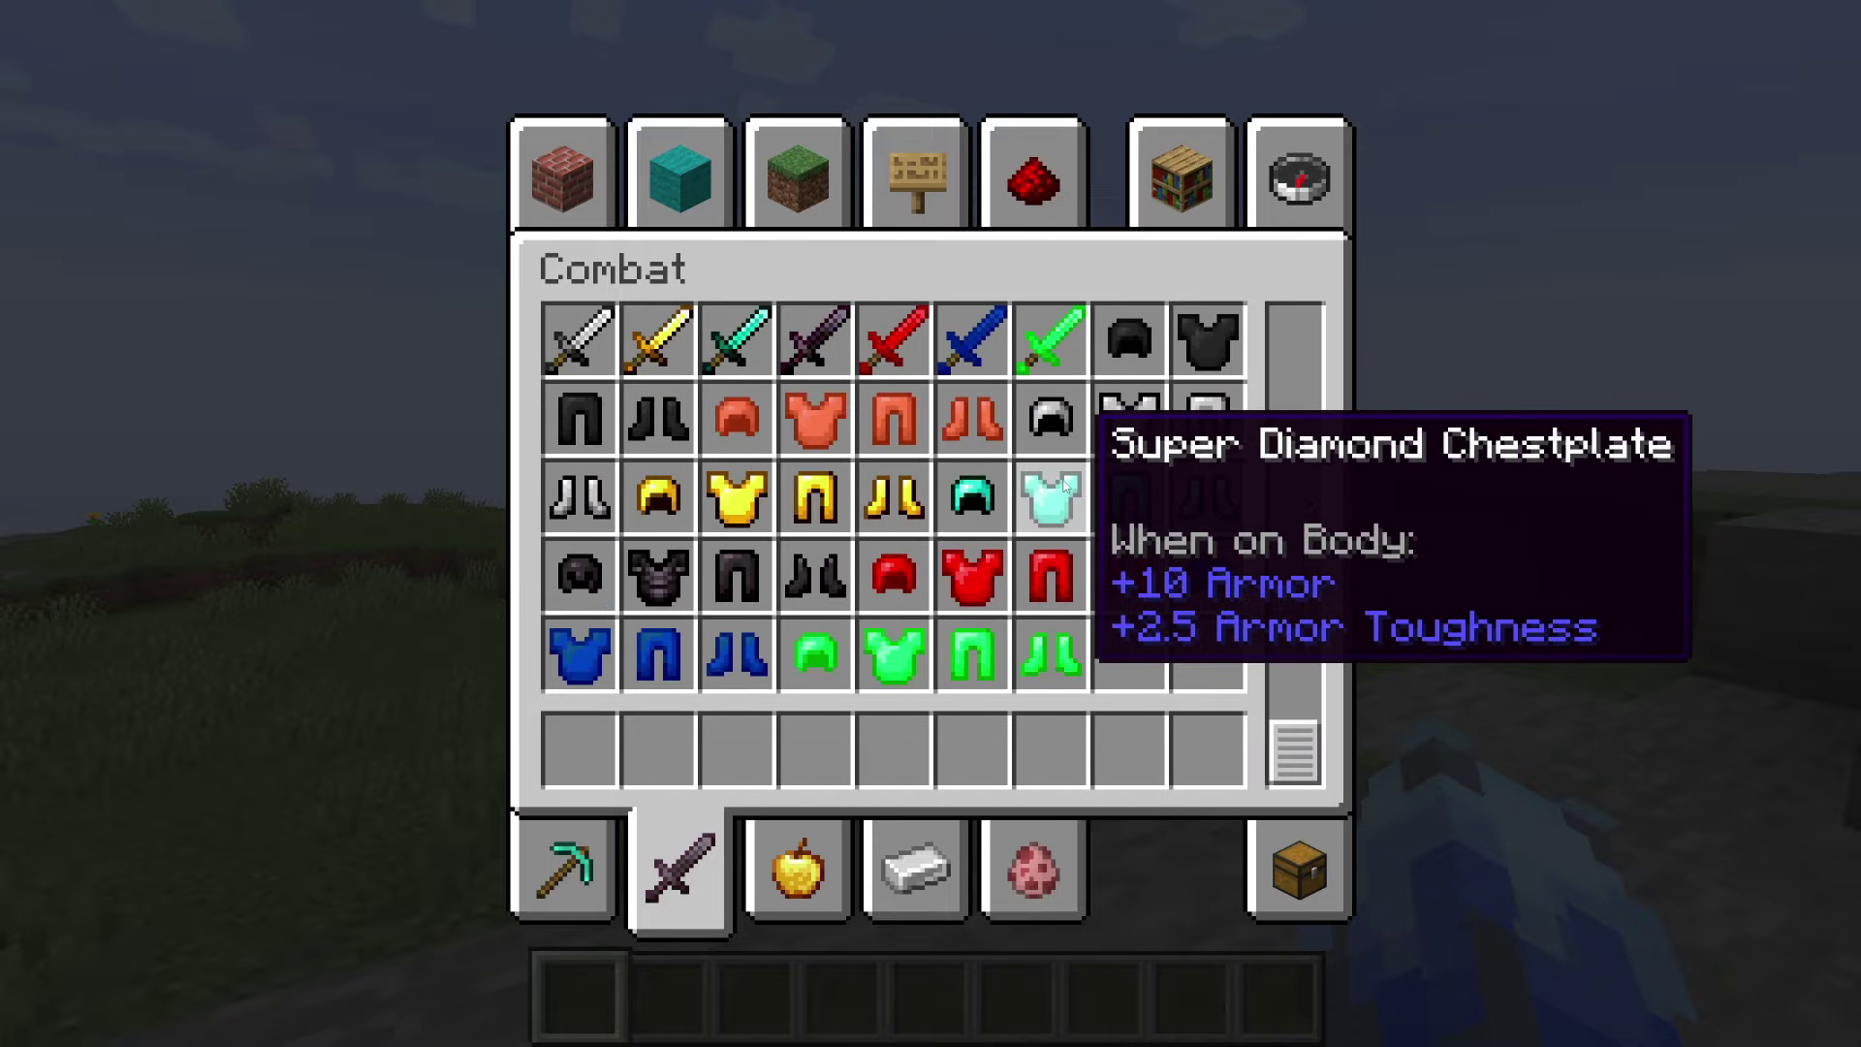
pyautogui.click(1045, 480)
pyautogui.click(877, 761)
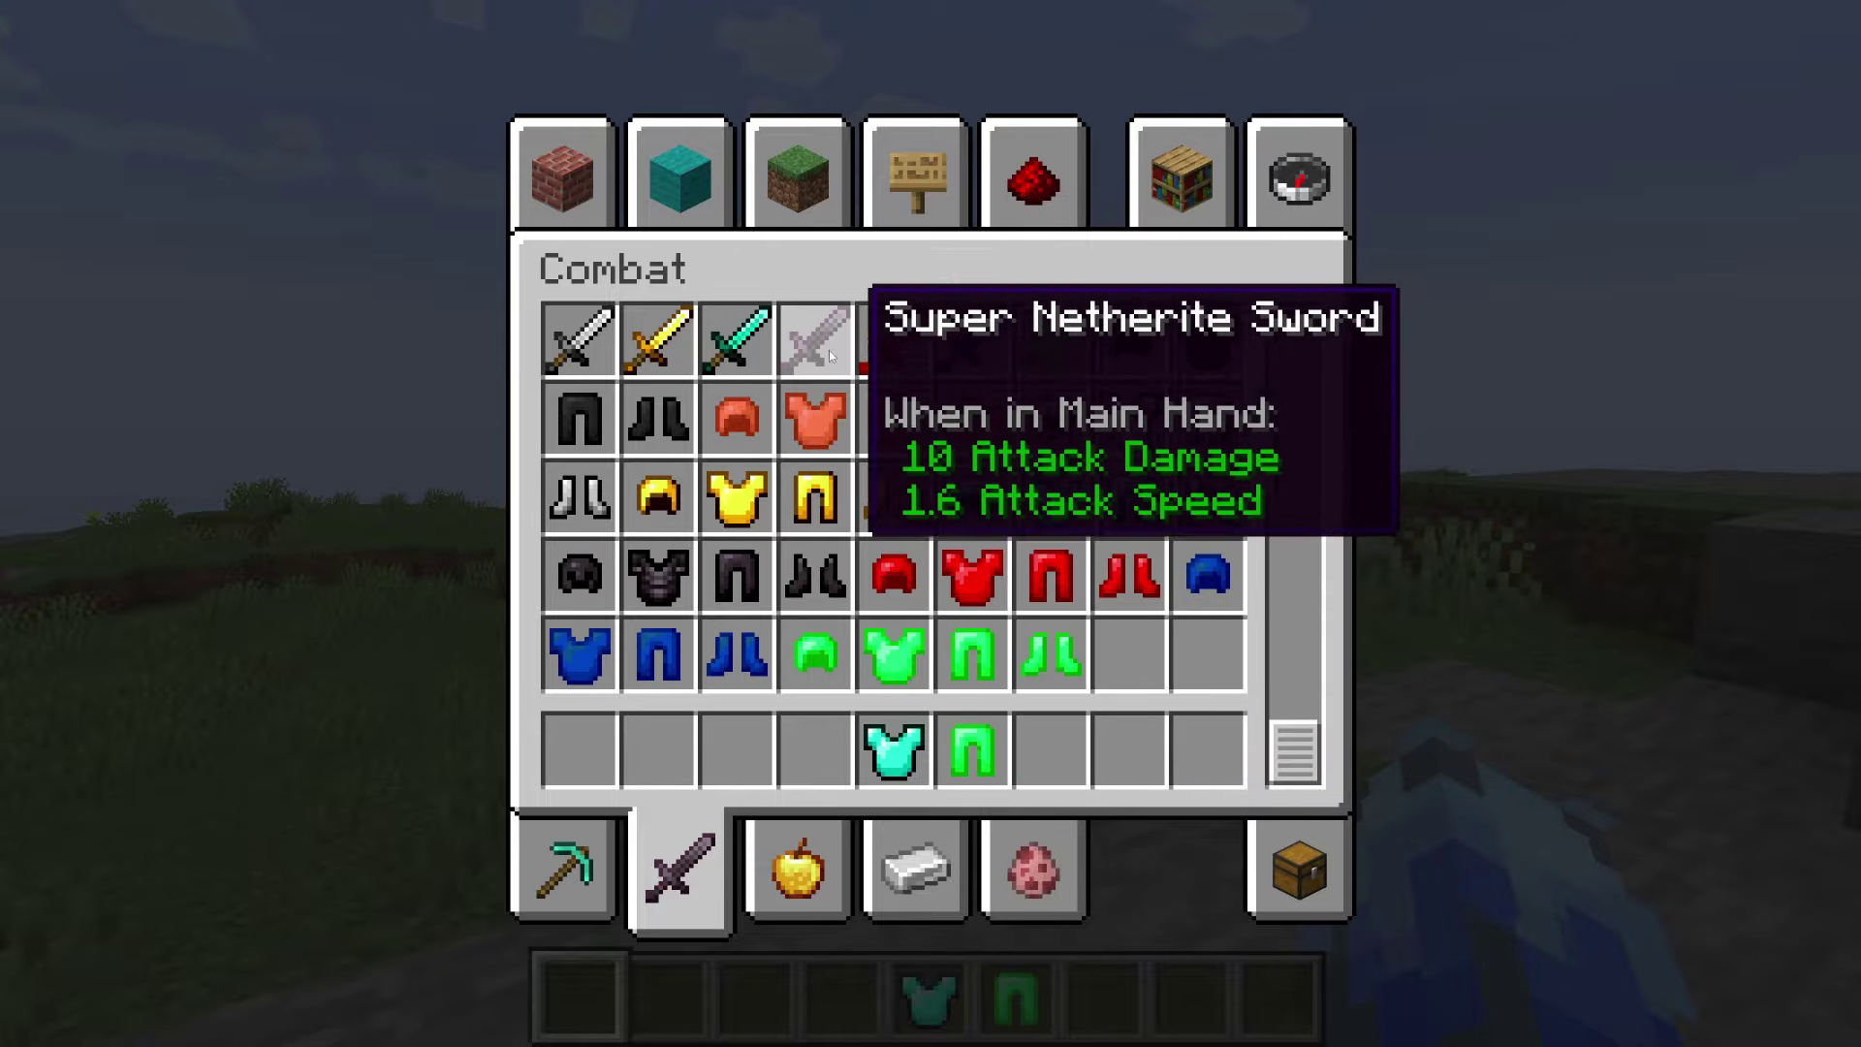
pyautogui.press('e')
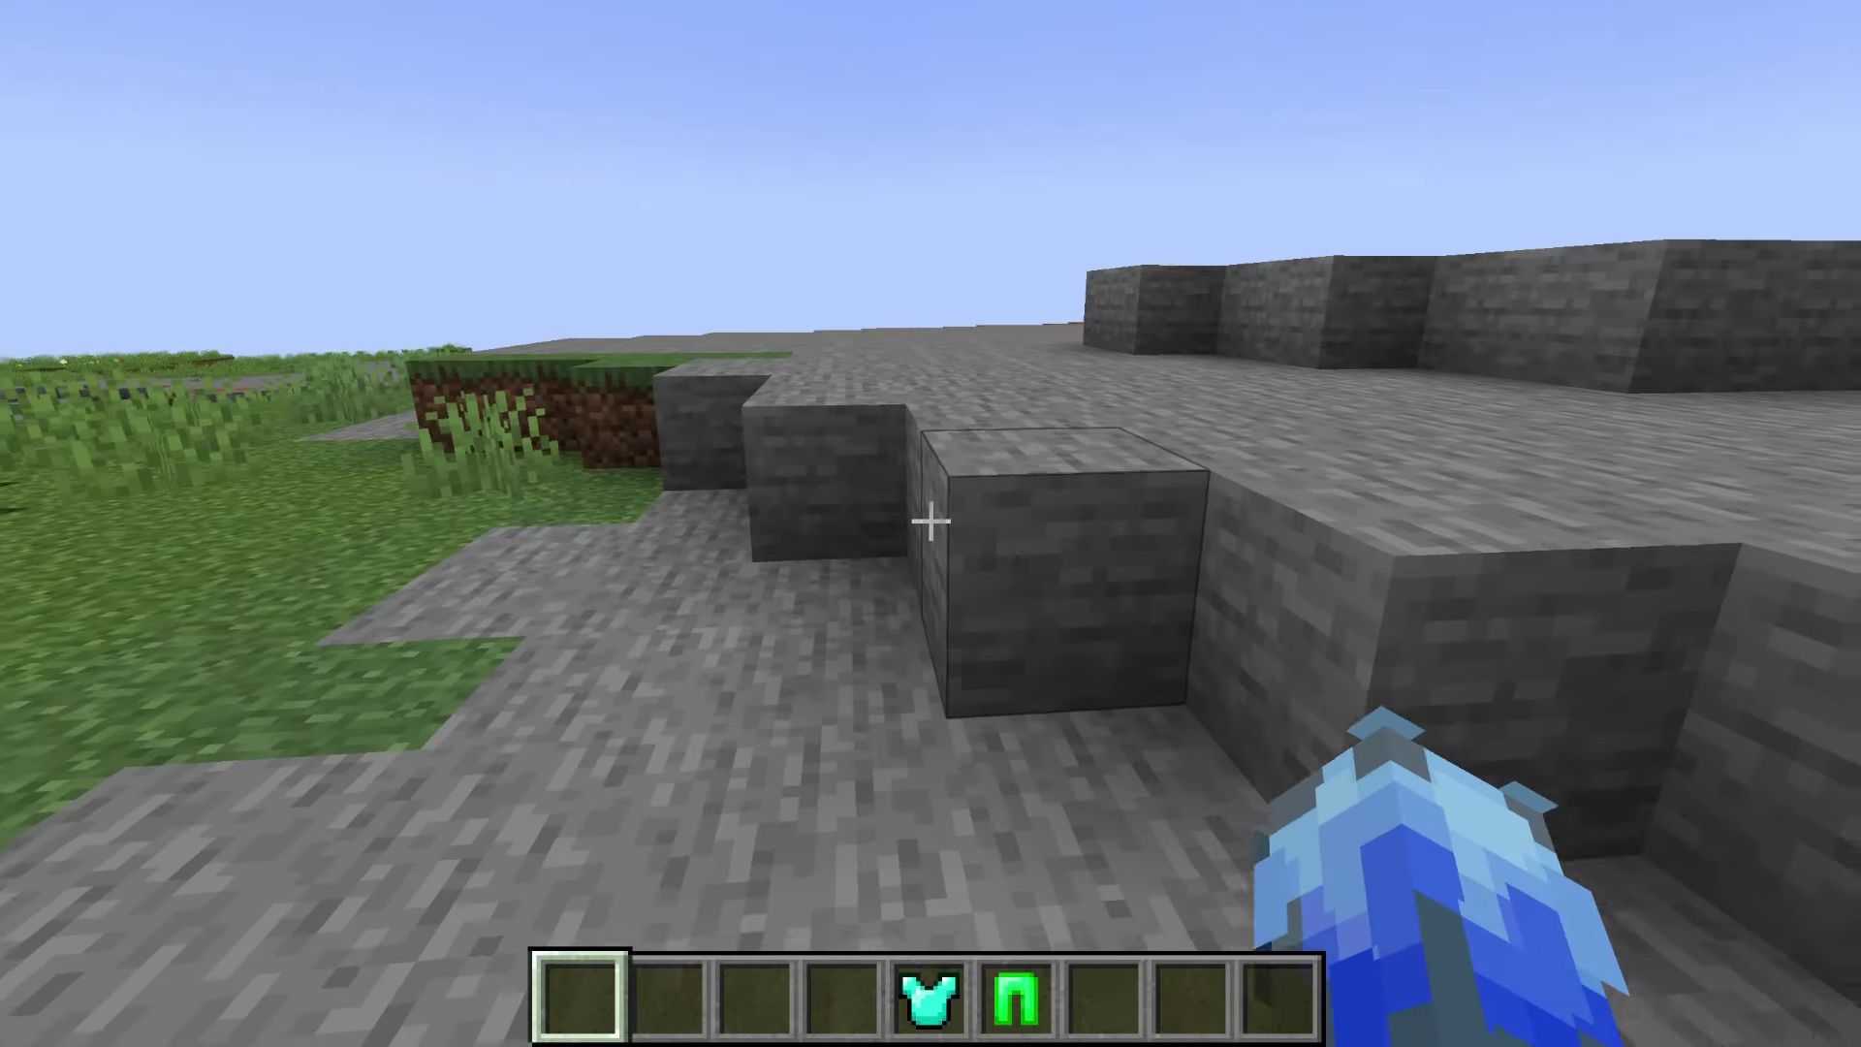
# Step: Switch to a front-facing third-person view and run the player across the stone
pyautogui.press('F5')
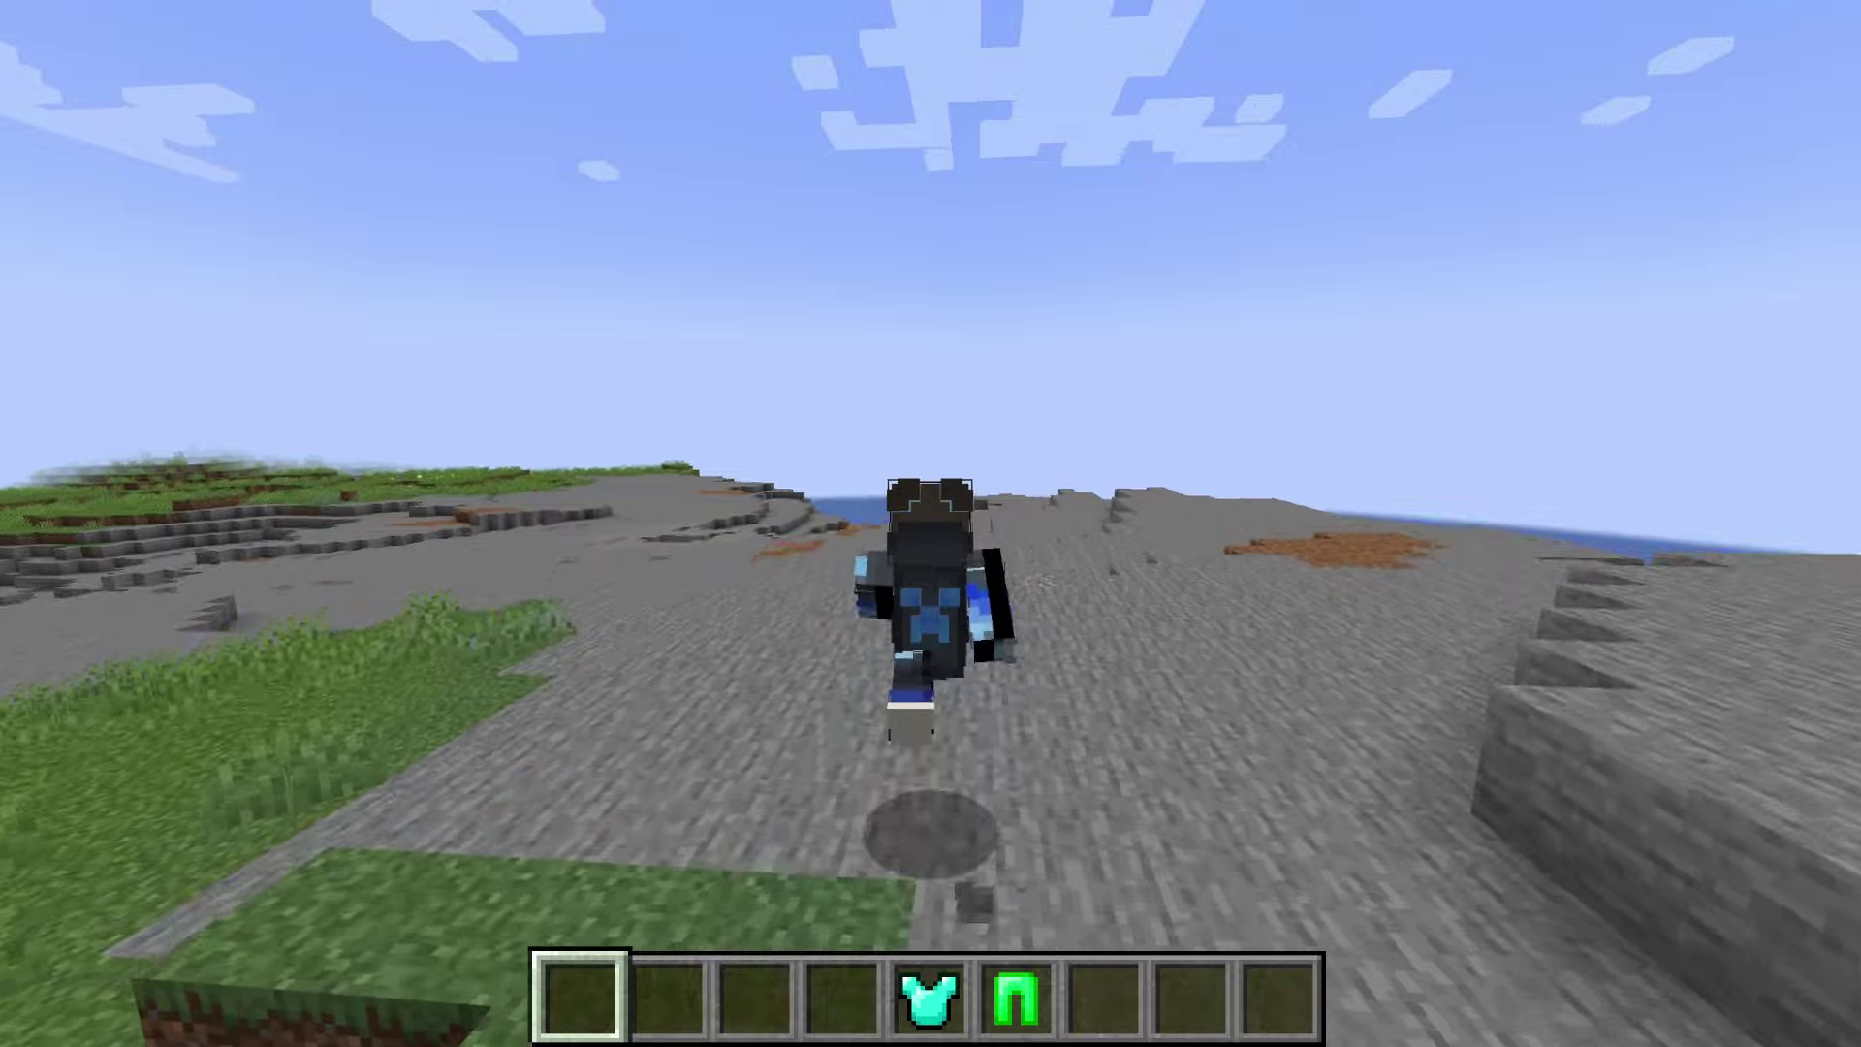
pyautogui.press('F5')
pyautogui.press('w')
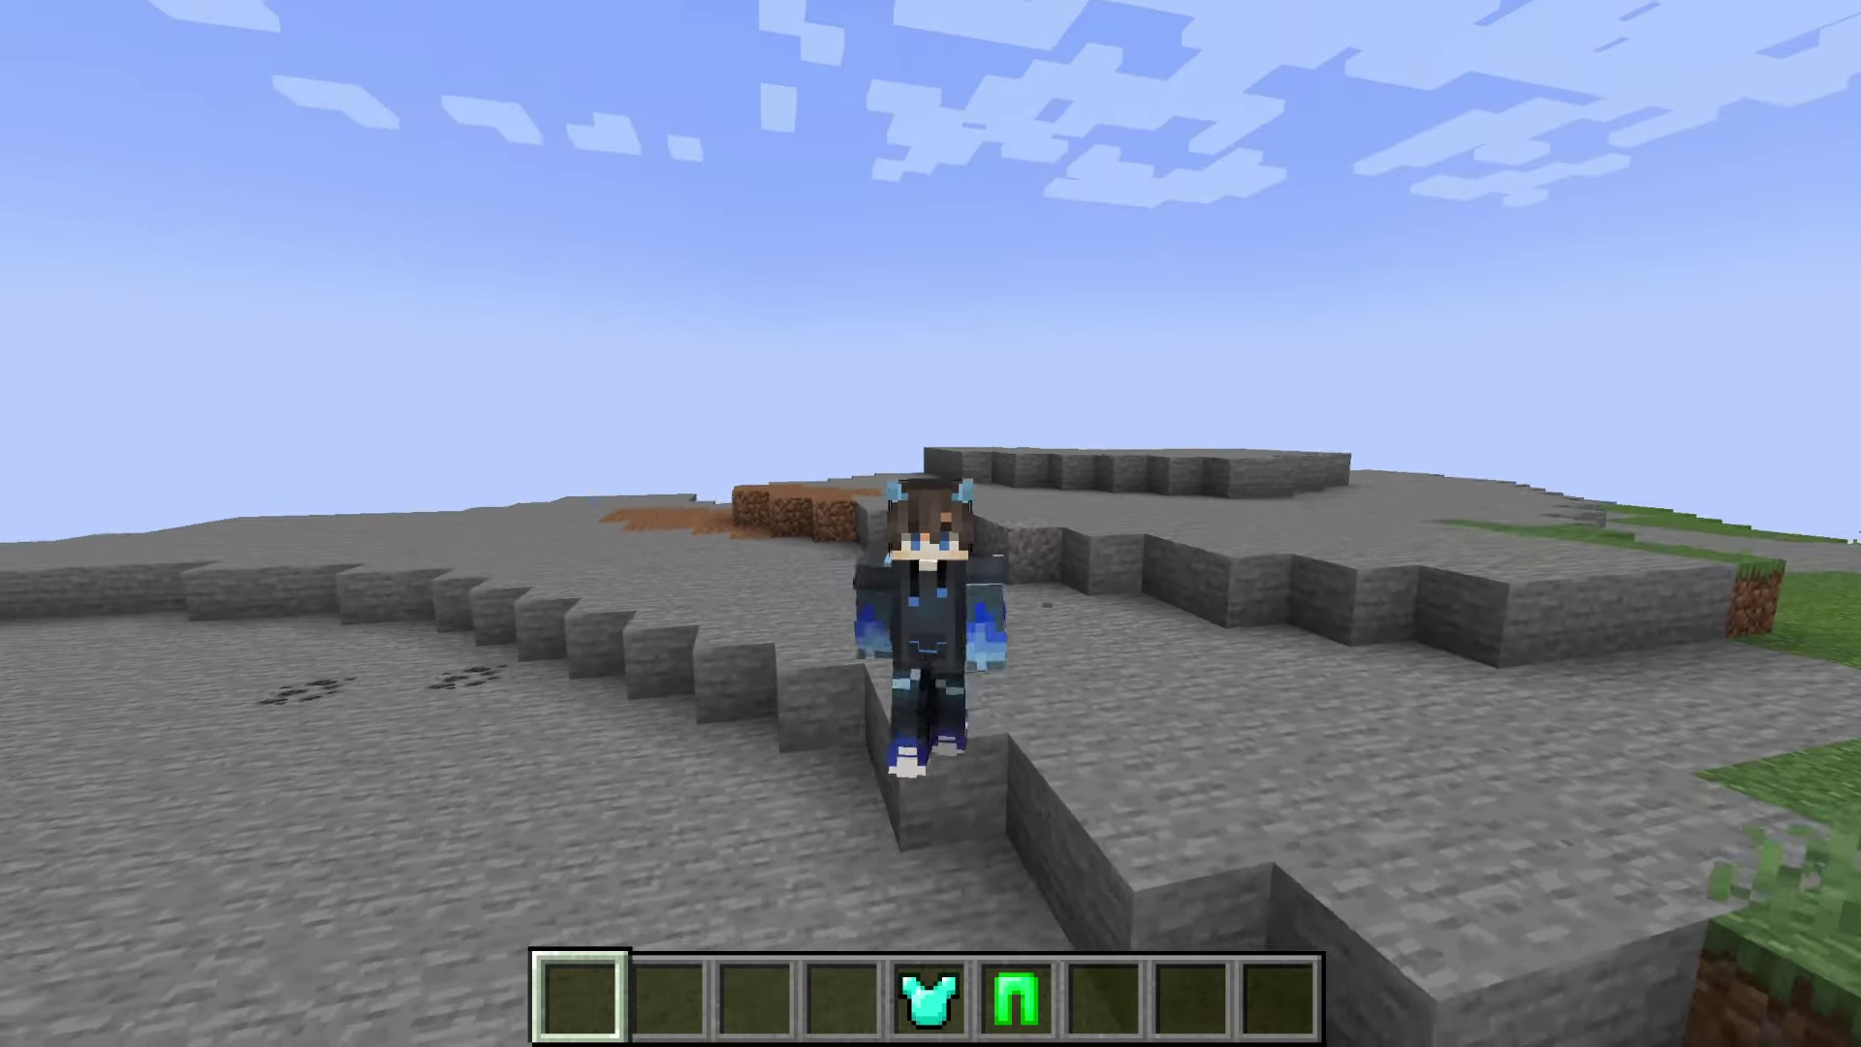
pyautogui.press('w')
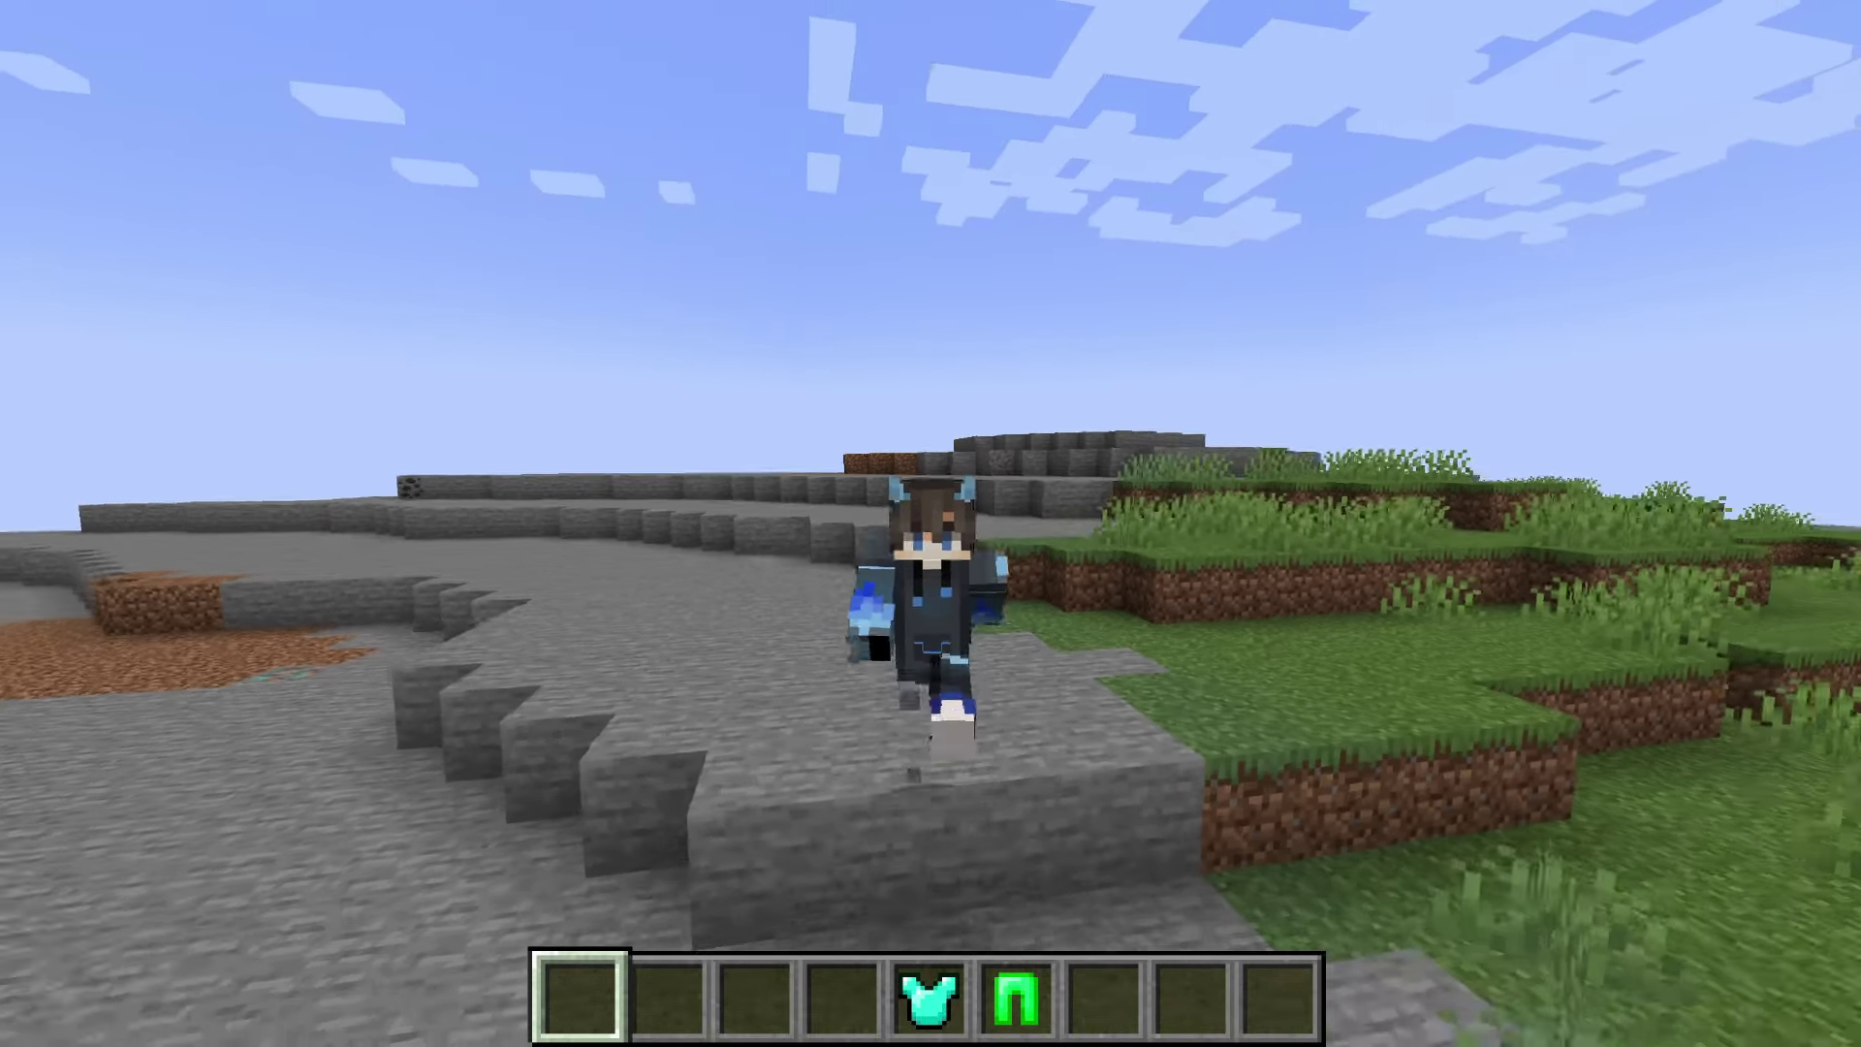